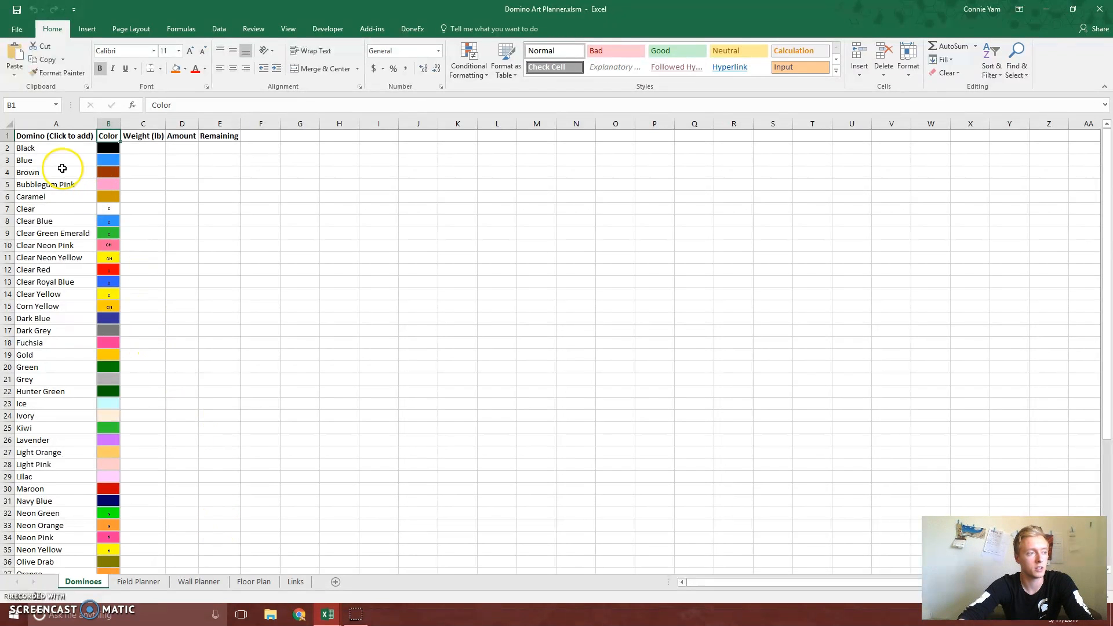
Add a new domino entry to the end of the domino list and name it Burnt Orange
left_click(291, 424)
scroll(290, 424, "down", 4)
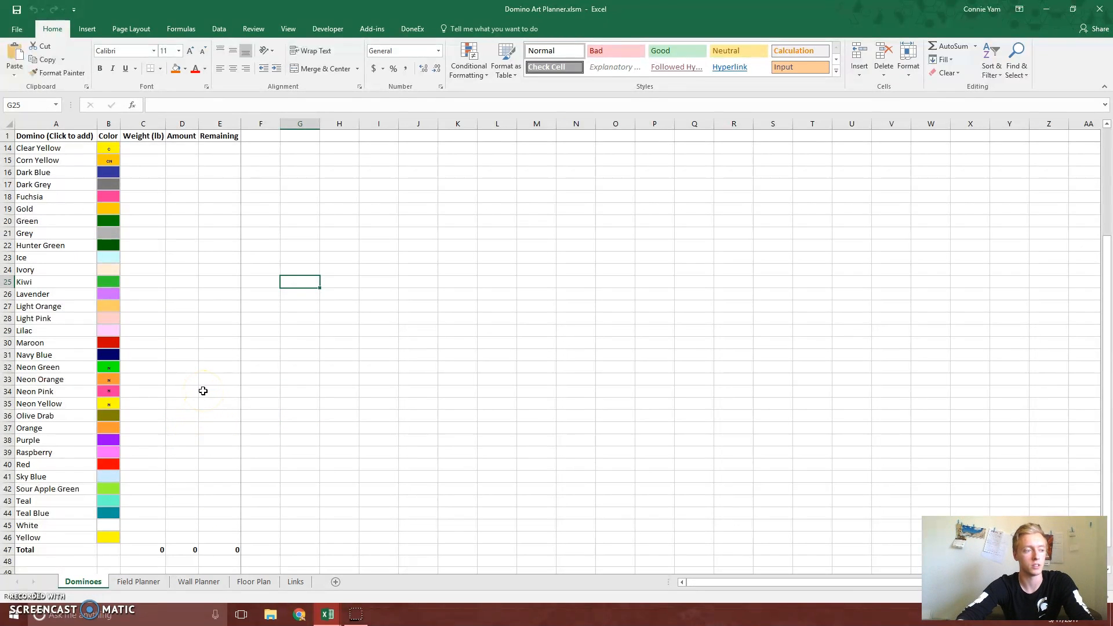
scroll(221, 403, "up", 4)
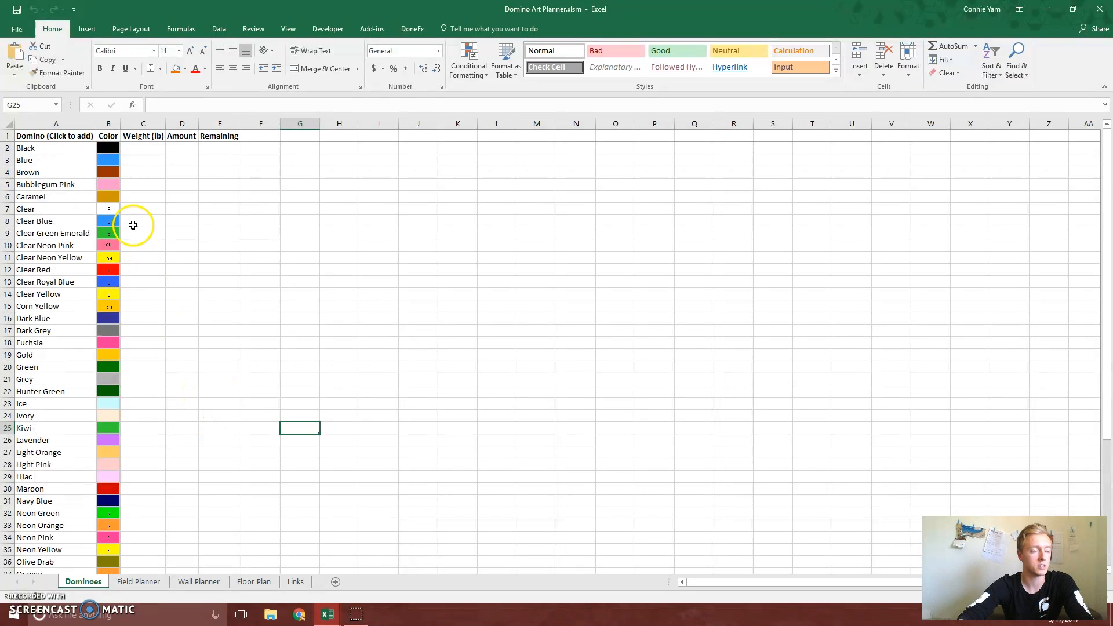
left_click(55, 134)
scroll(261, 342, "down", 6)
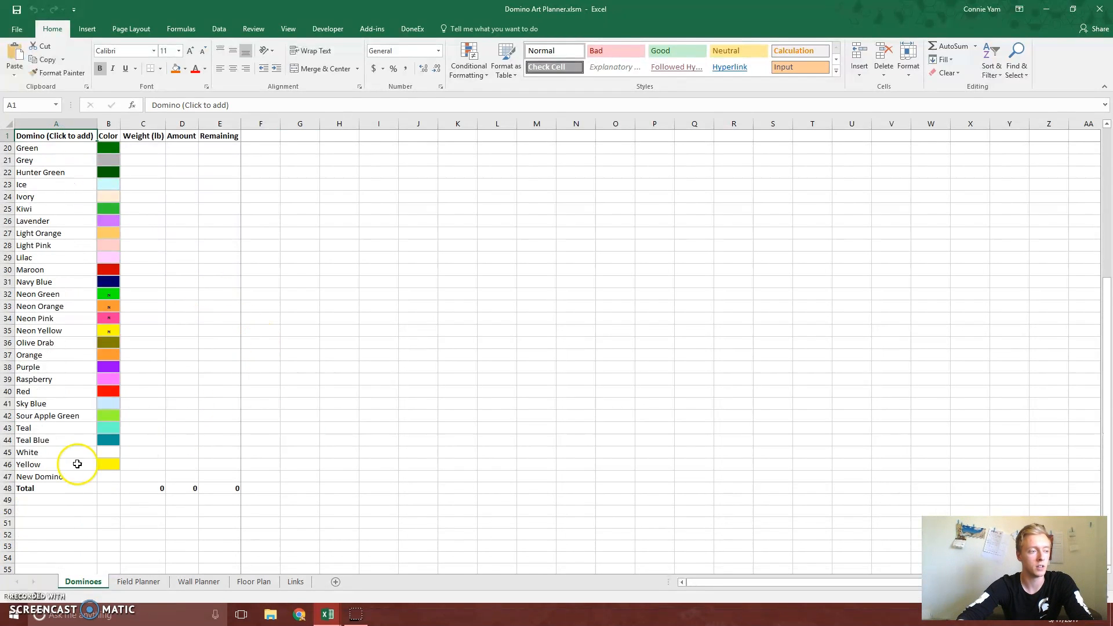
left_click(61, 476)
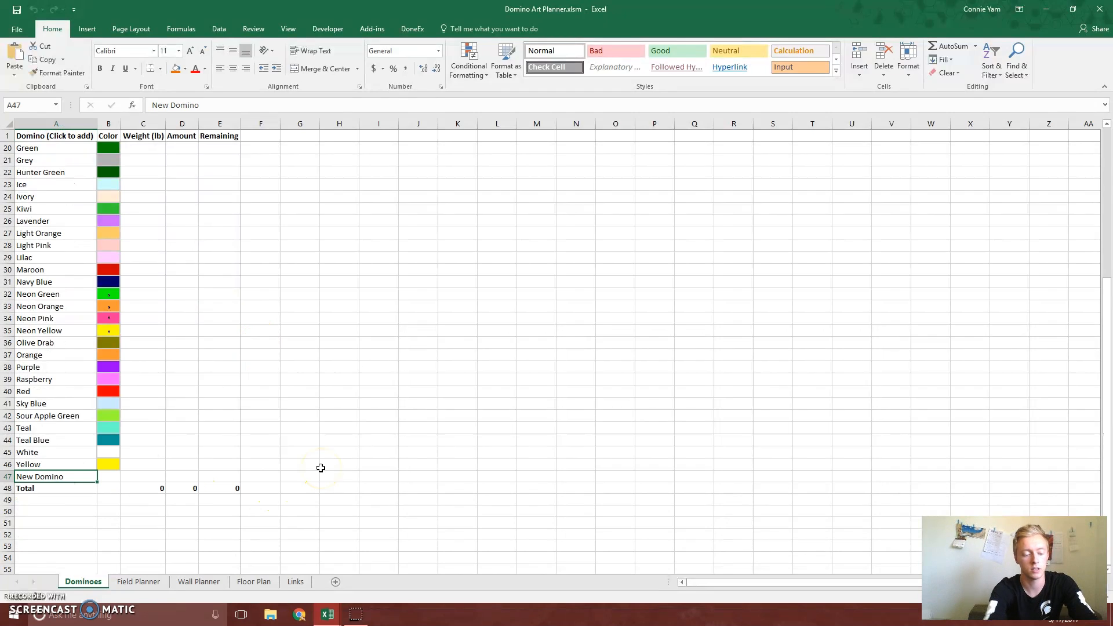
type("Burnt Orange")
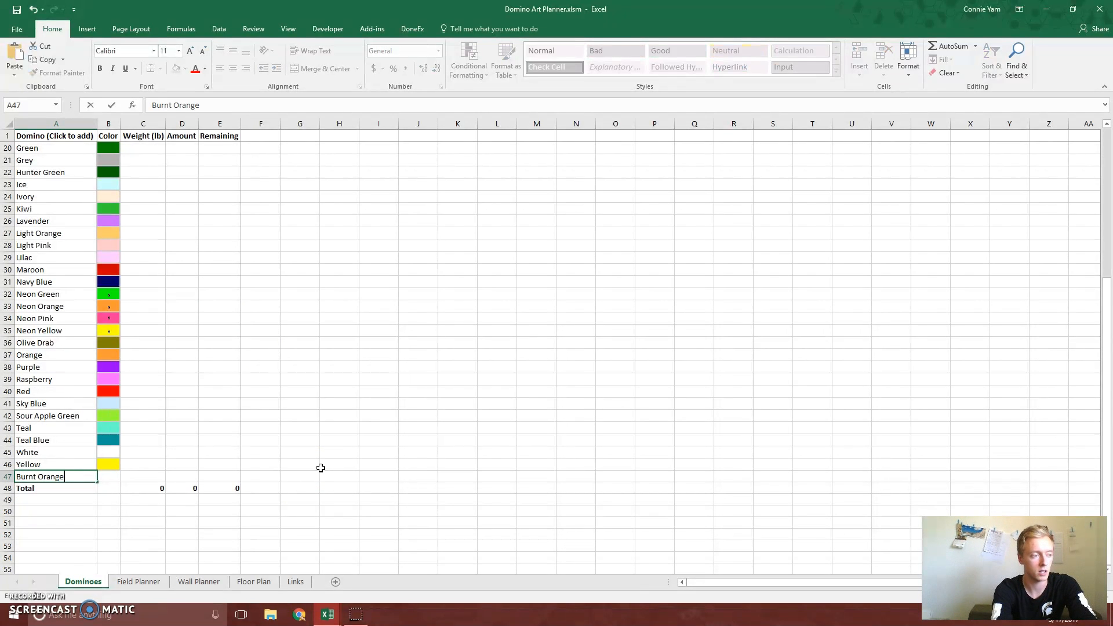
key("Return")
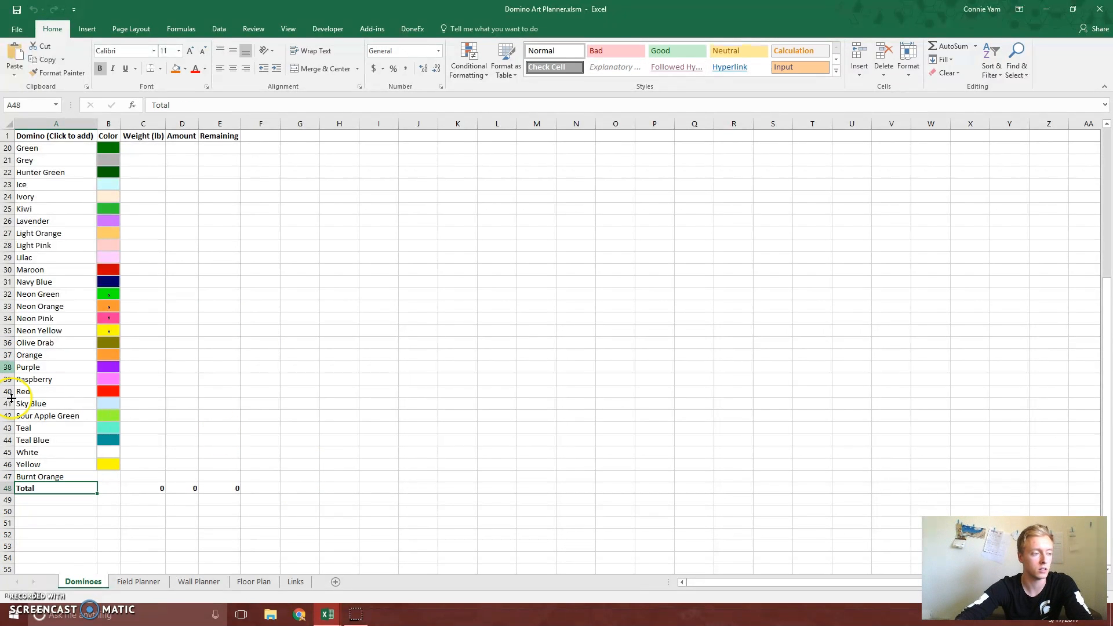
Fill Burnt Orange's color cell with the recent orange, then apply a custom shade of RGB 230, 106, 4
left_click(108, 476)
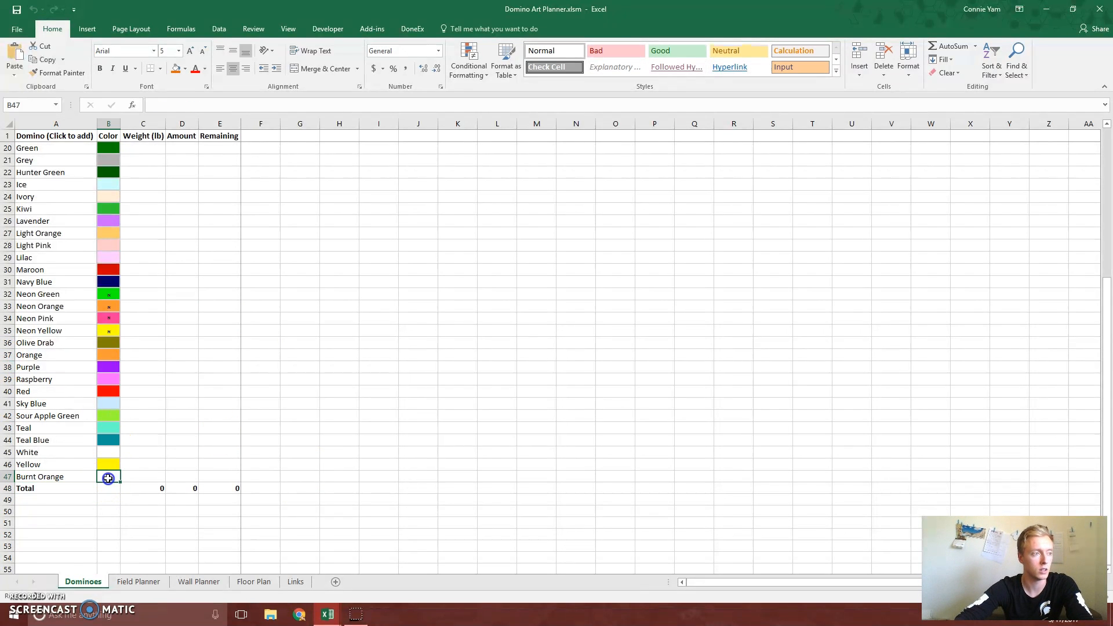
left_click(184, 68)
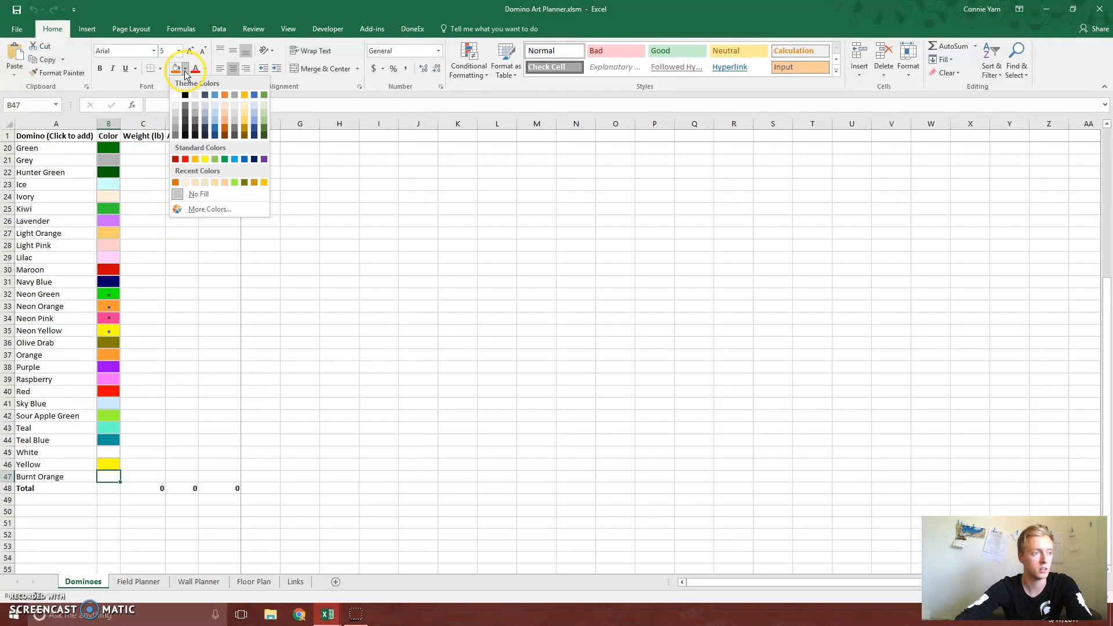
left_click(175, 183)
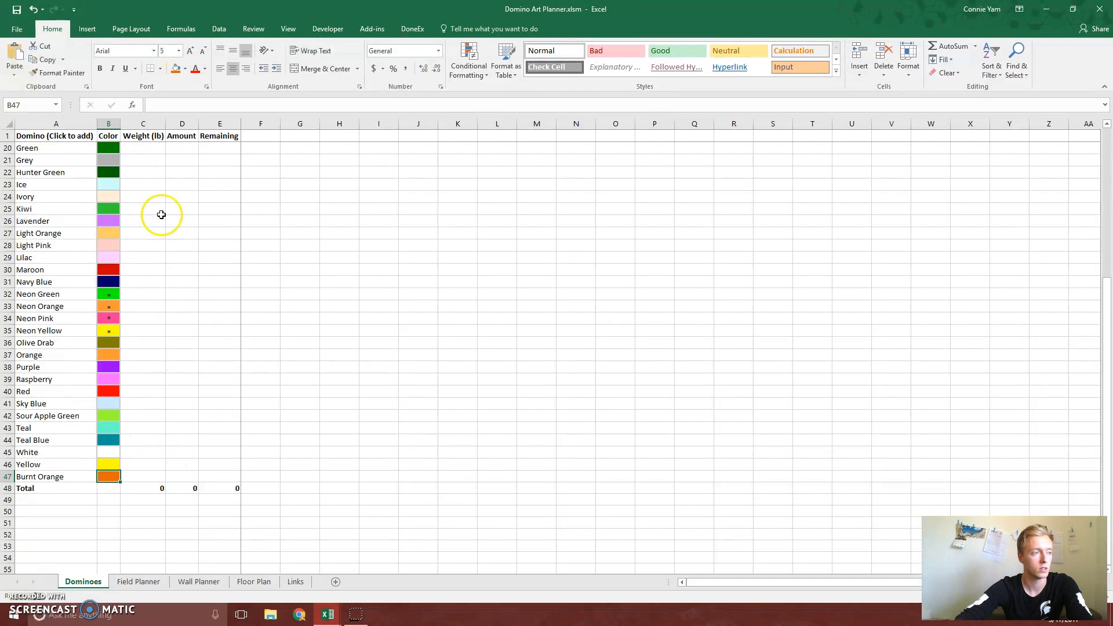
left_click(185, 68)
left_click(219, 206)
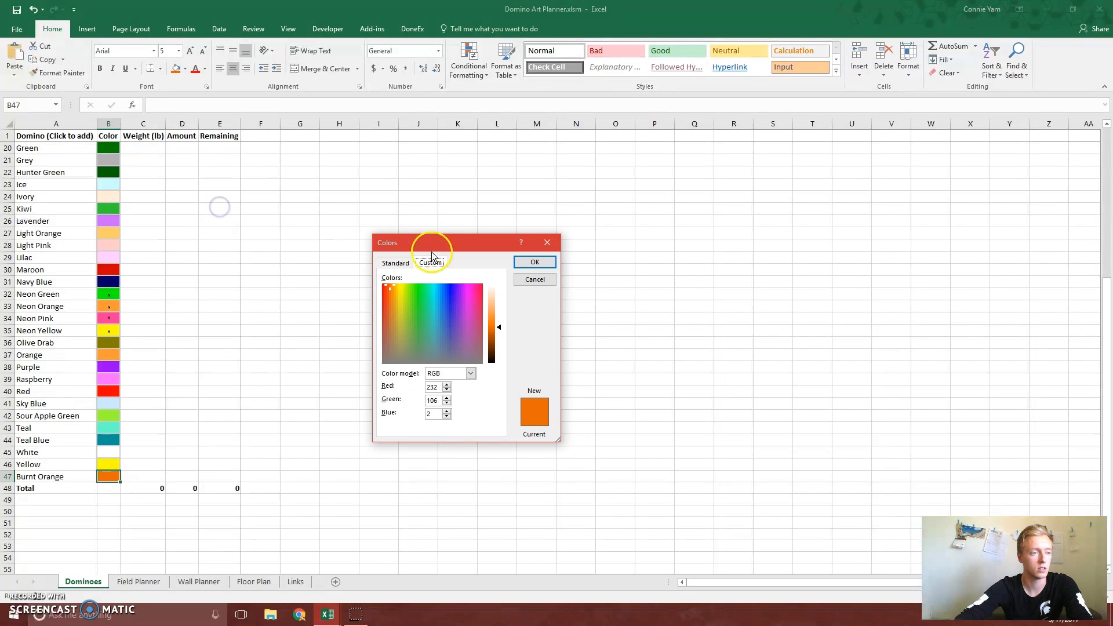
left_click(389, 285)
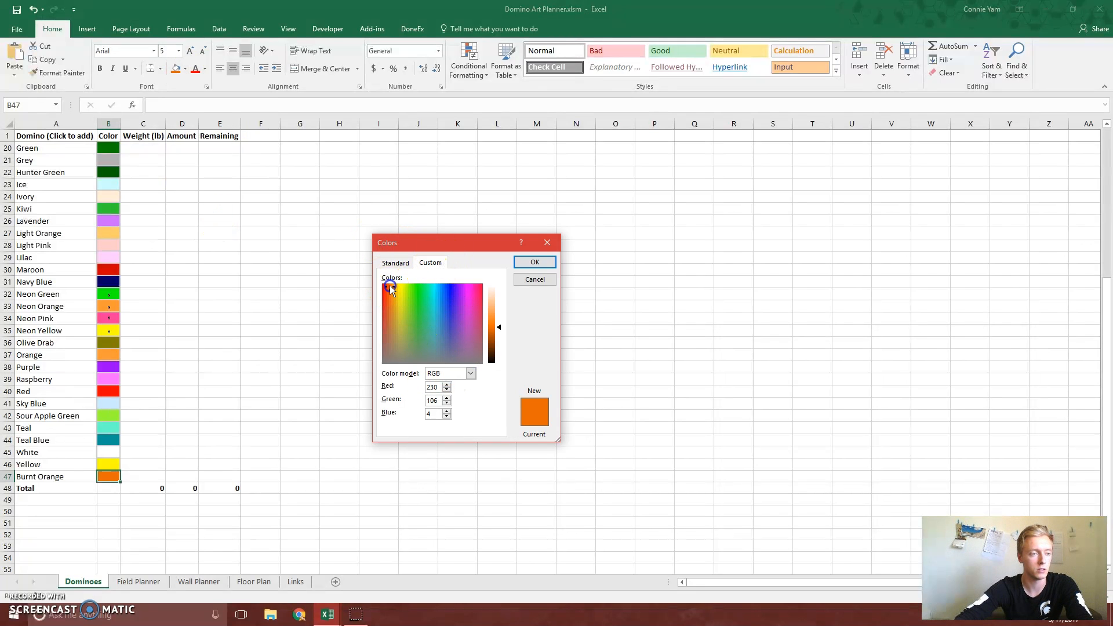
left_click(535, 264)
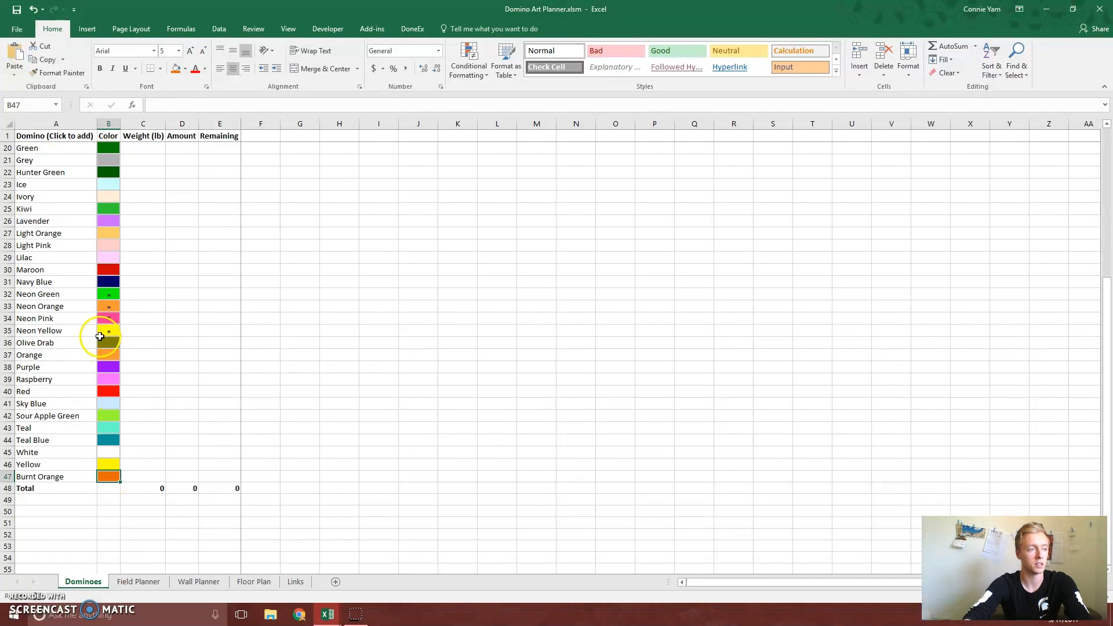
Examine the letter codes in the color cells of Clear Yellow and Clear Neon Yellow
scroll(154, 367, "up", 2)
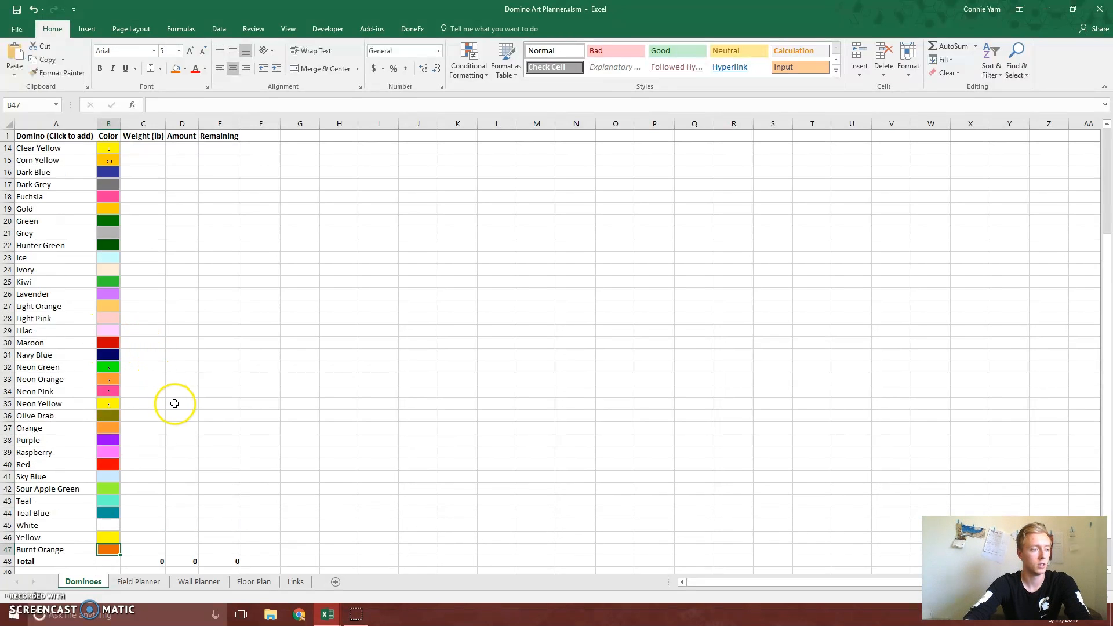
scroll(186, 426, "up", 4)
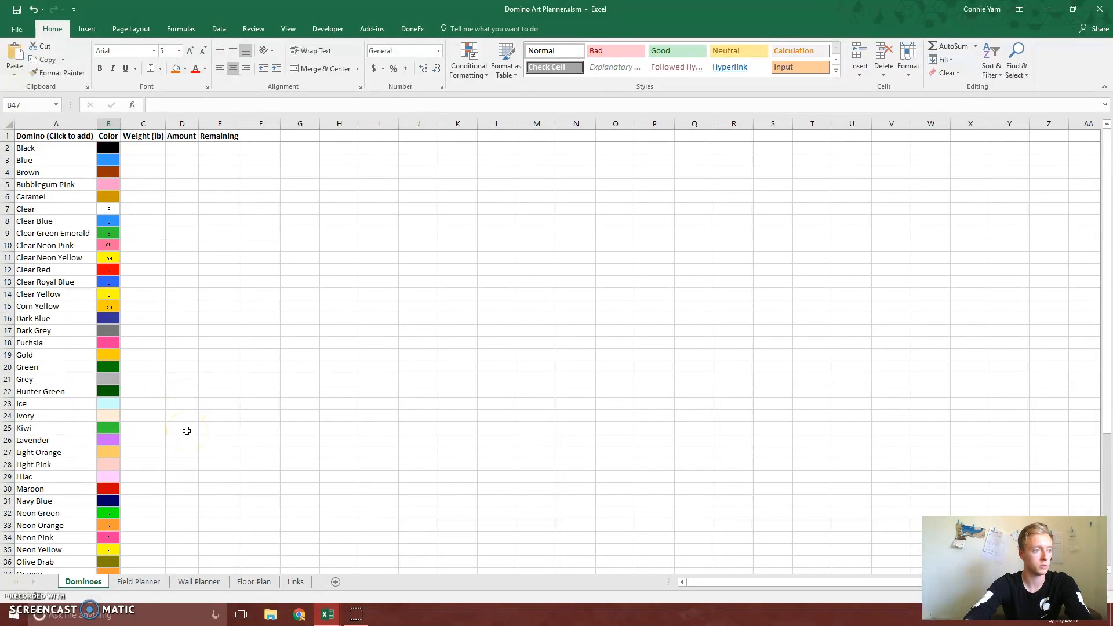
left_click(59, 259)
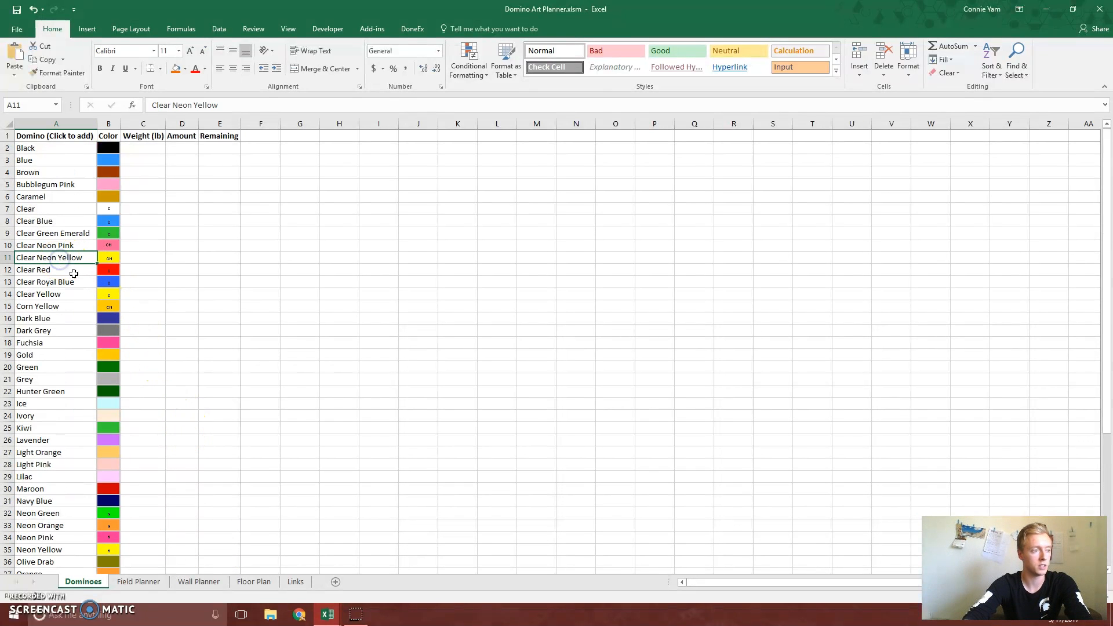
left_click(75, 295)
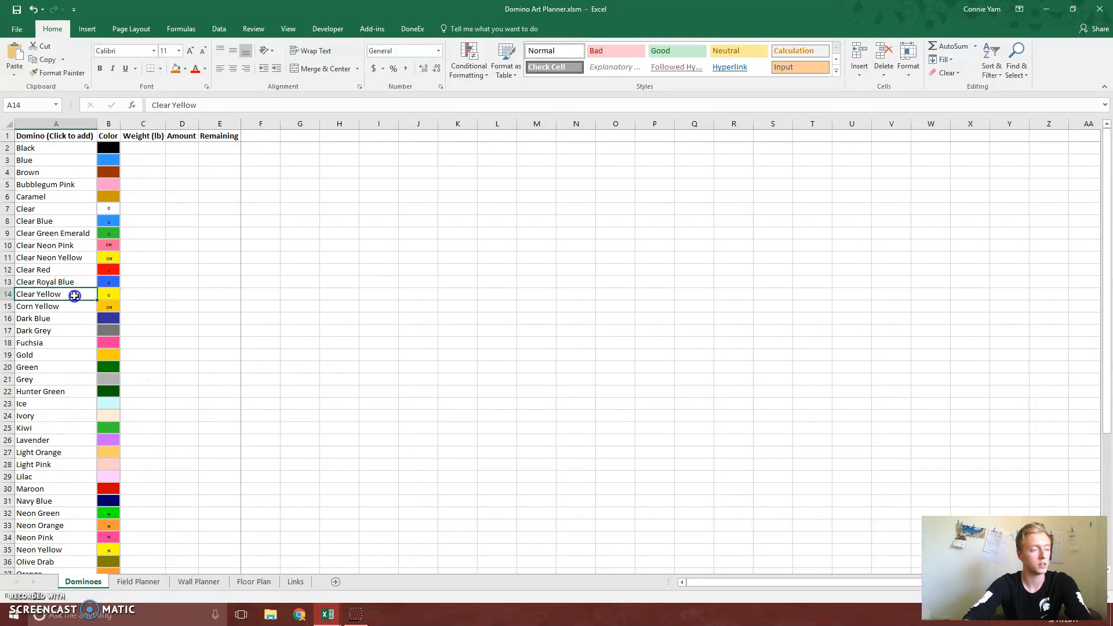
left_click(114, 296)
left_click(114, 258)
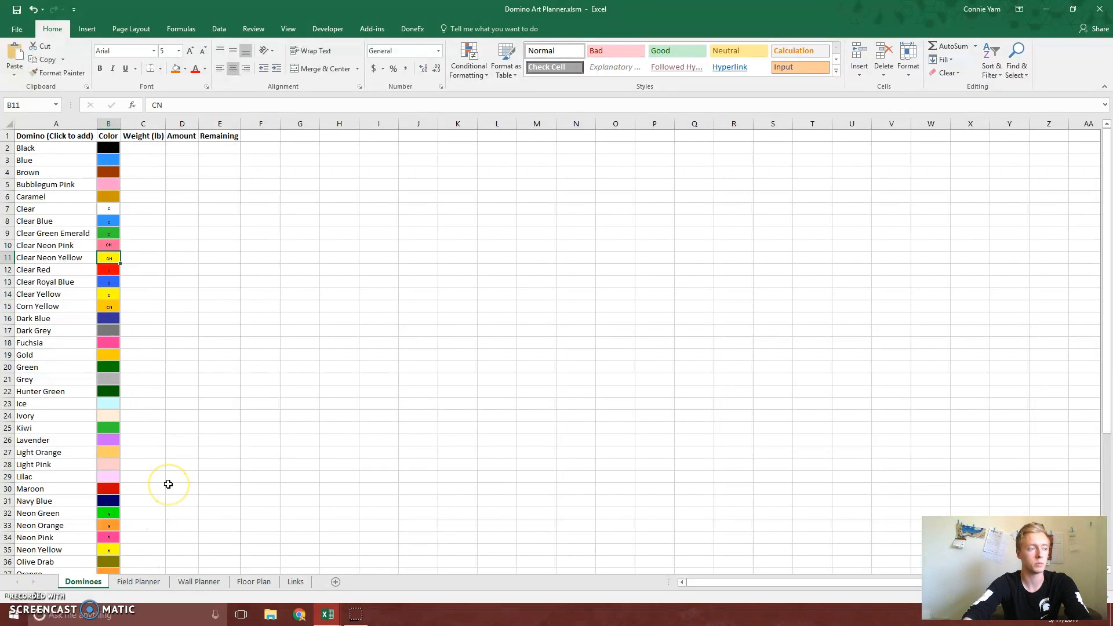
Delete the entire Burnt Orange row from the domino list
scroll(174, 435, "down", 7)
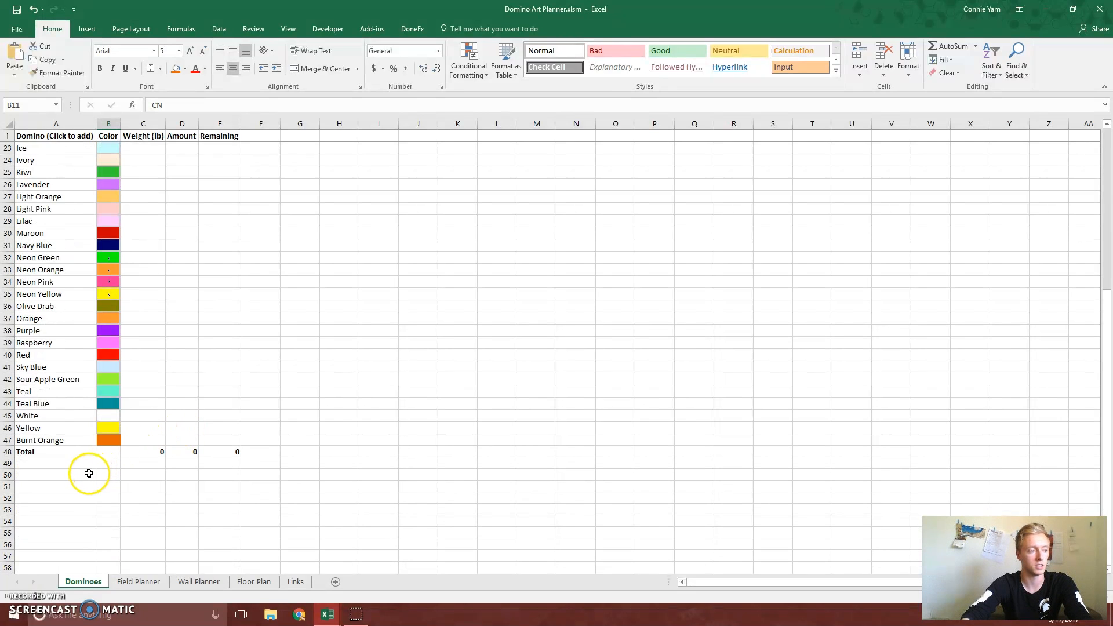
left_click(8, 440)
right_click(9, 441)
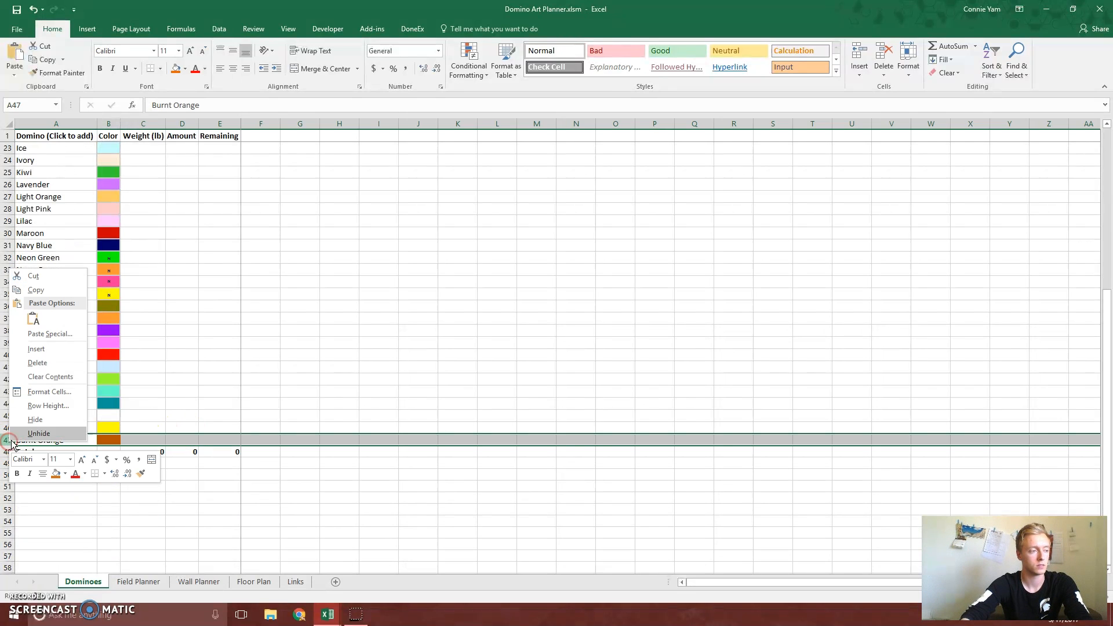
left_click(33, 364)
left_click(124, 487)
Enter an amount of 3000 for both the Black and Blue dominoes
scroll(126, 496, "up", 7)
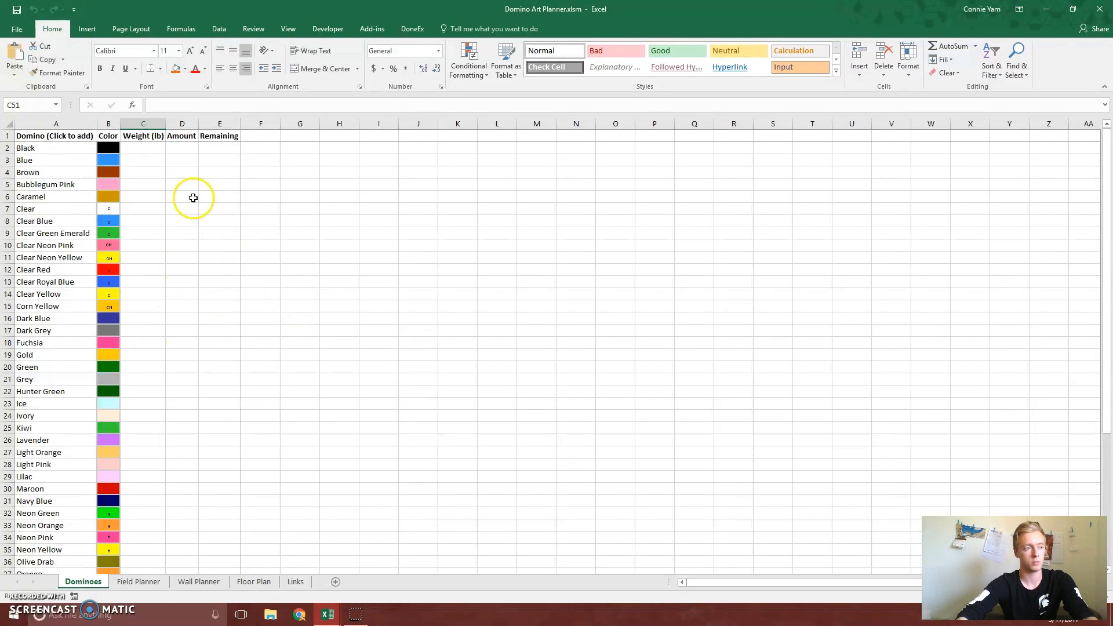
left_click(179, 147)
type("3000")
key("Return")
type("3000")
key("Return")
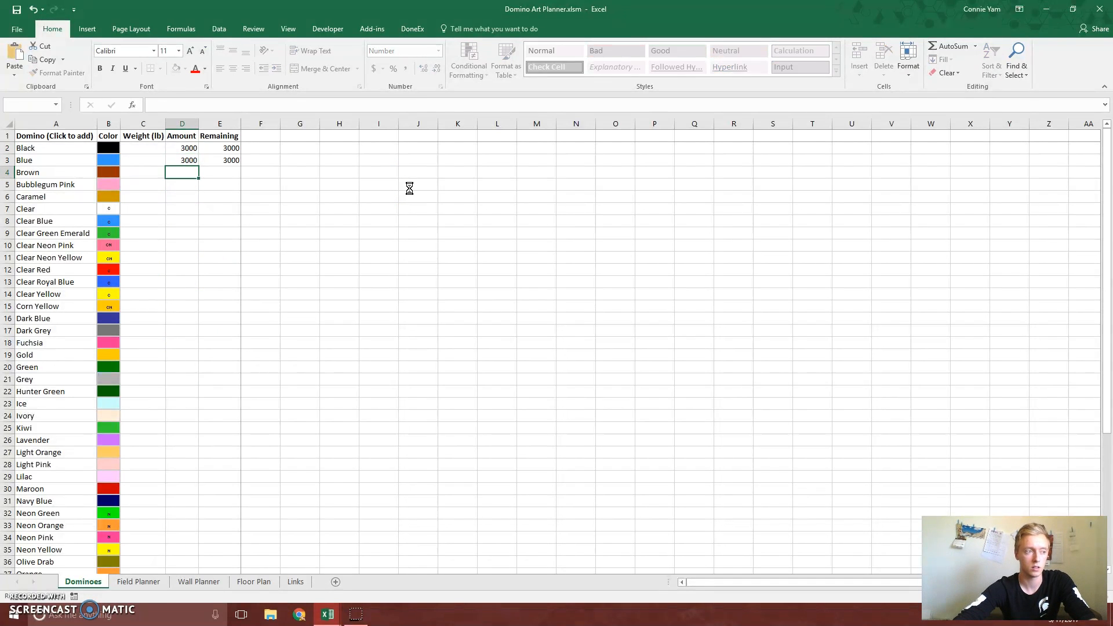
Enter weights of 53.8 lb for Black and 55.4 lb for Blue
left_click_drag(152, 148, 157, 324)
left_click(261, 285)
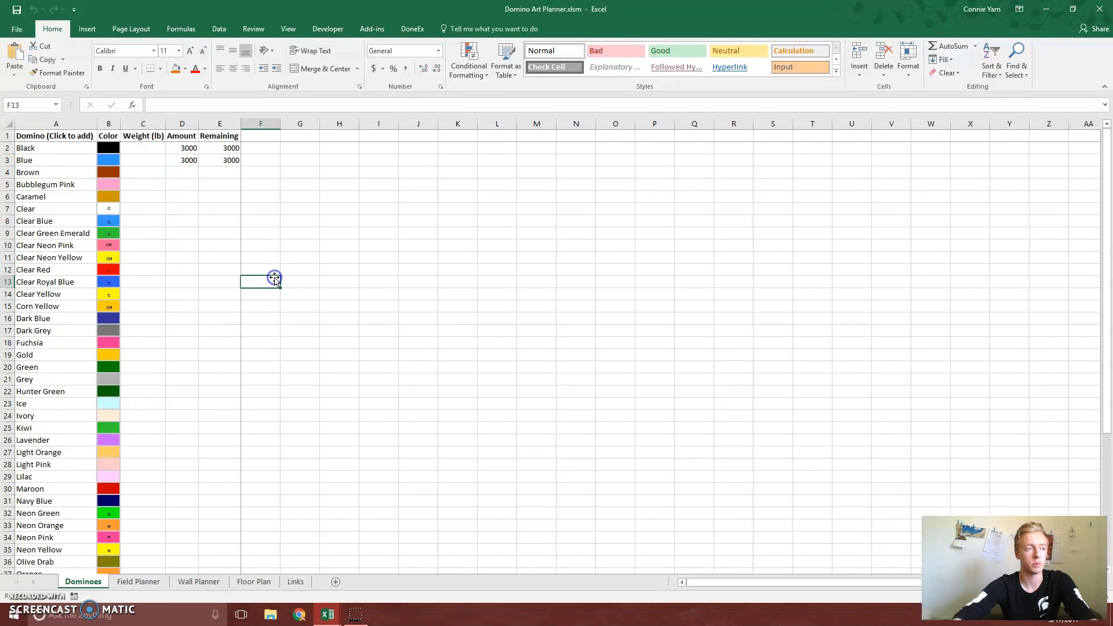
left_click(156, 150)
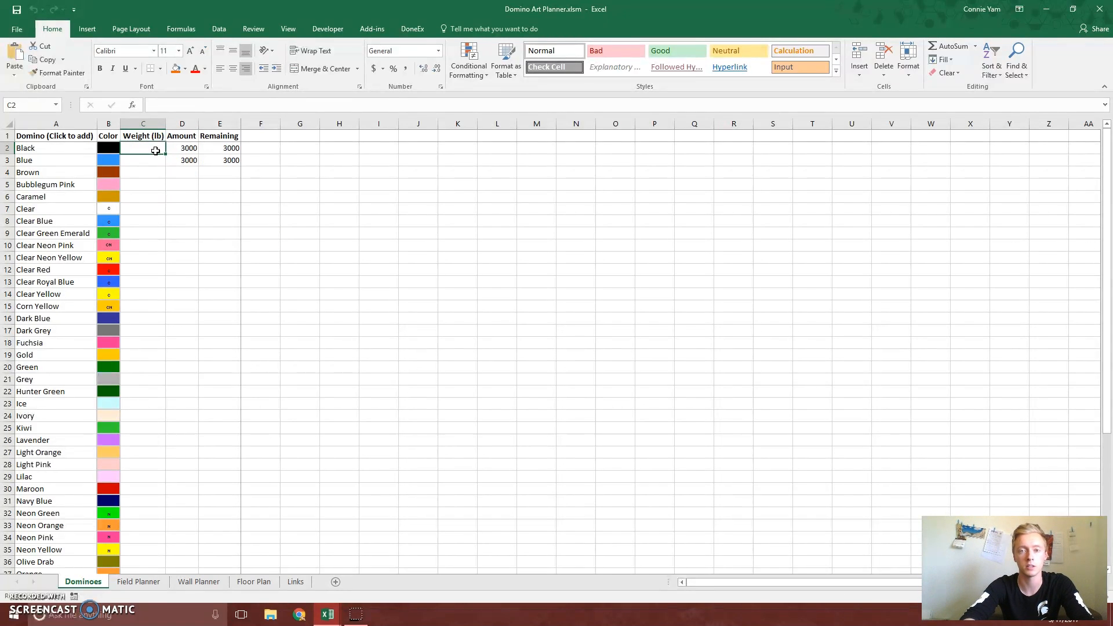
type("53.8")
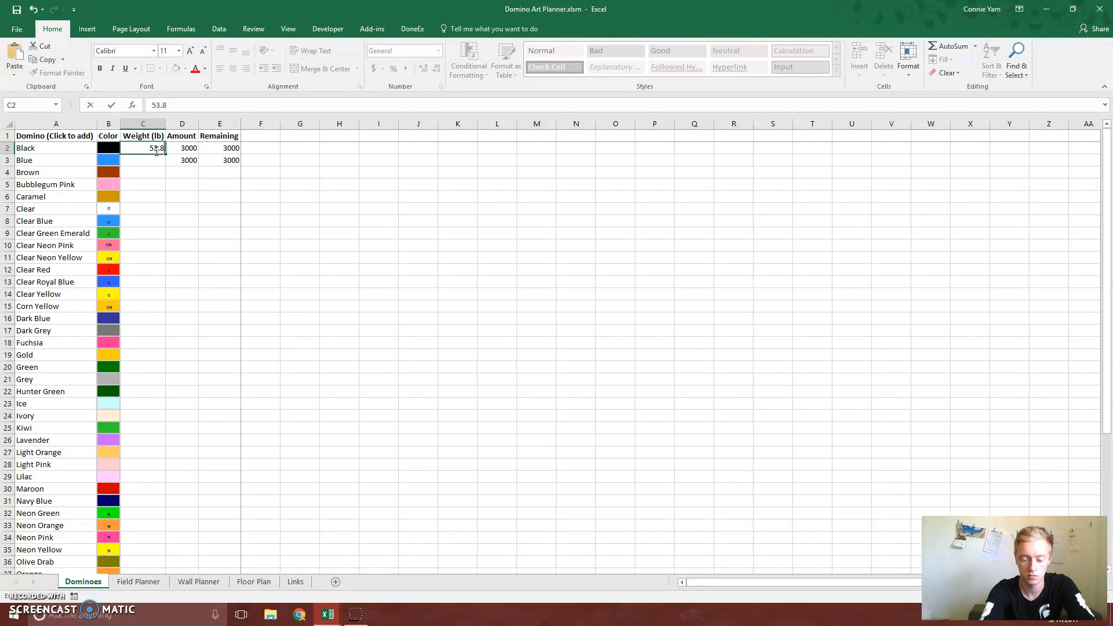
key("Return")
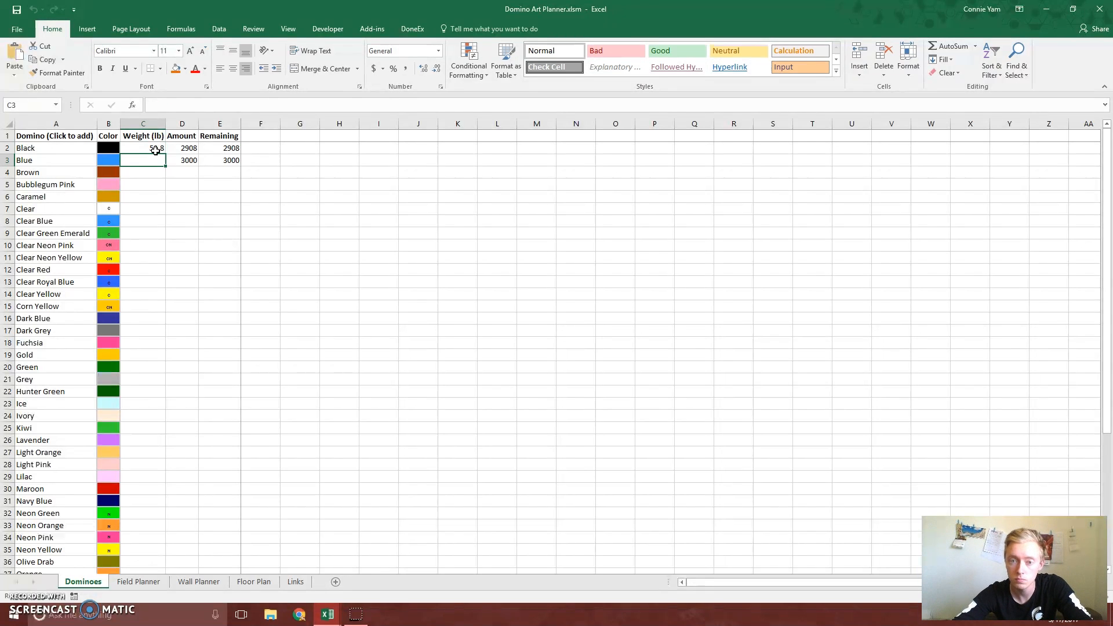
type("55")
key("Return")
Enter weights of 19 lb for Brown, 0 for Bubblegum Pink, 18.5 for Caramel and 6 for Clear
type("19")
key("Return")
type("0")
key("Return")
type("18.5")
key("Return")
type("6")
Enter weights of 6.15 lb for Clear Blue, 15.7 for Clear Red, 18.9 for Dark Blue and Dark Grey, and 0 for the others through Gold
key("Return")
type("0")
key("Return")
type("15.7")
Enter weights of 18.85 lb for Green, 20.2 for Grey, 0 for Hunter Green and Ice, 19.65 for Ivory and 44.35 for Kiwi
key("Return")
type("0")
key("Return")
type("0")
type("0")
key("Return")
type("0")
key("Return")
type("18.85")
Enter weights of 19.3 lb for Lavender, 9.1 for Light Orange, 5.6 for Light Pink, 5.5 for Lilac and 9.2 for Maroon
key("Return")
type("20.2")
key("Return")
type("65")
key("Return")
type("44.35")
key("Return")
type("19.3")
key("Return")
type("9.1")
From Navy Blue to Teal Blue, enter weights of 43.5 lb for Orange, 42.95 for Red, 18.6 for Sour Apple Green, 66.4 for Teal, otherwise 0
key("Return")
type("5")
key("Return")
type("9.2")
key("Return")
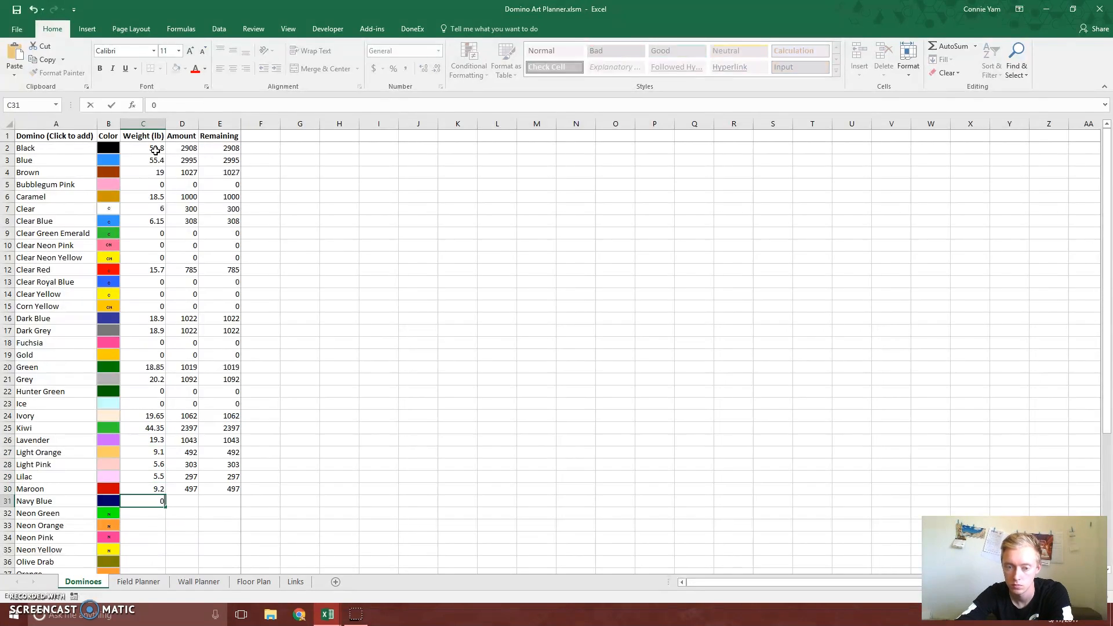
type("0")
key("Return")
type("0")
key("Return")
key("Return")
type("0 42.95 0 18.6 66.4 0")
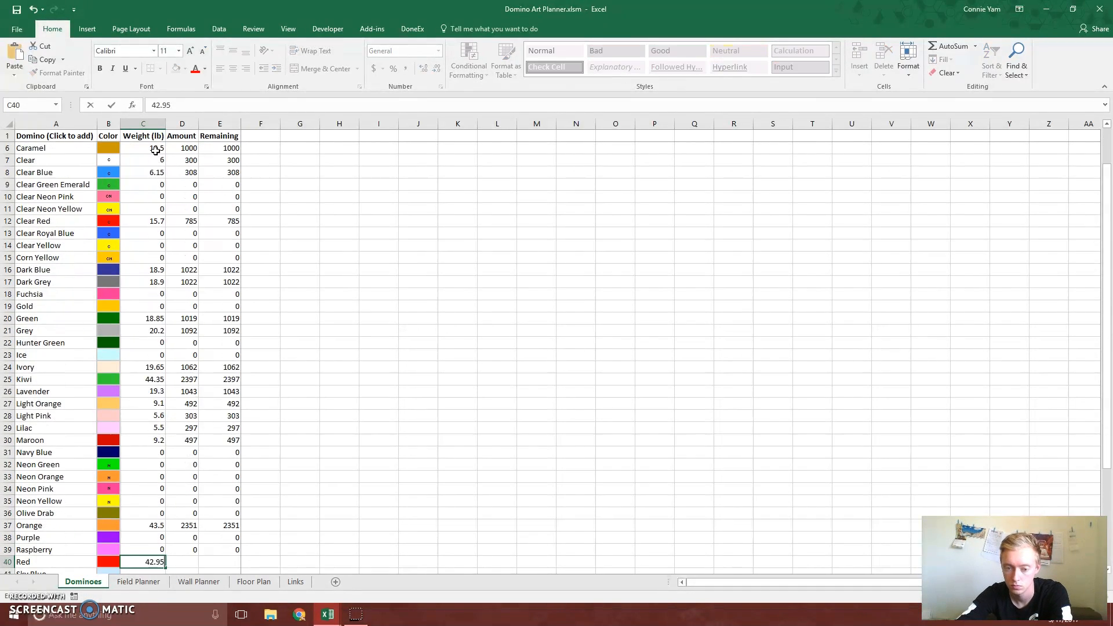
Complete the weight column with 81.2 lb for White and 29.15 lb for Yellow
key("Return")
type("81.2")
key("Return")
type("29.15")
key("Return")
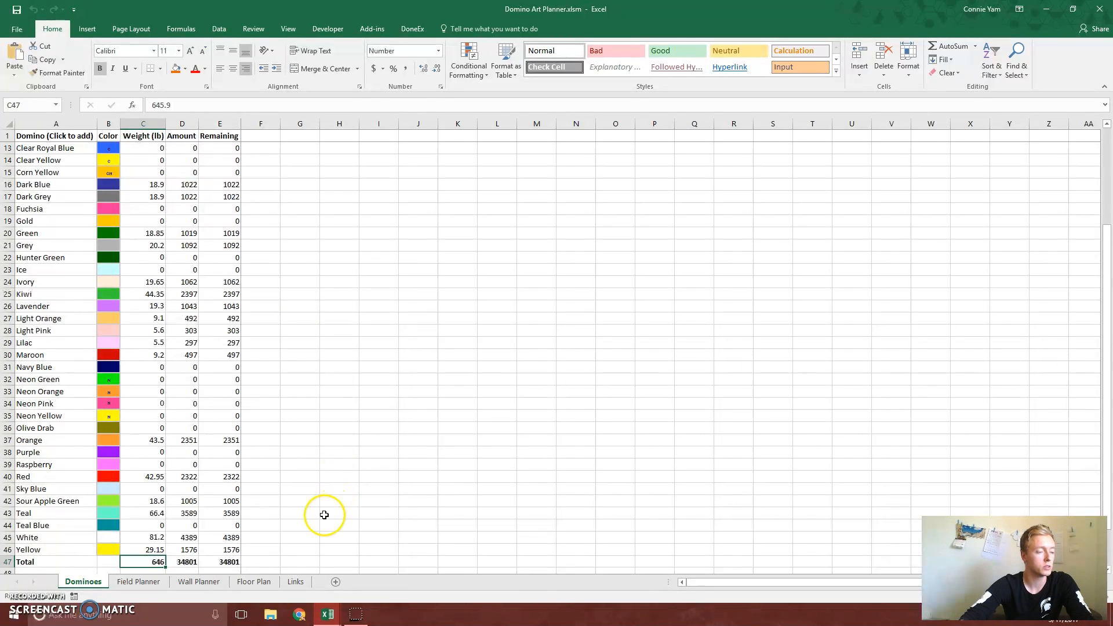
left_click(307, 557)
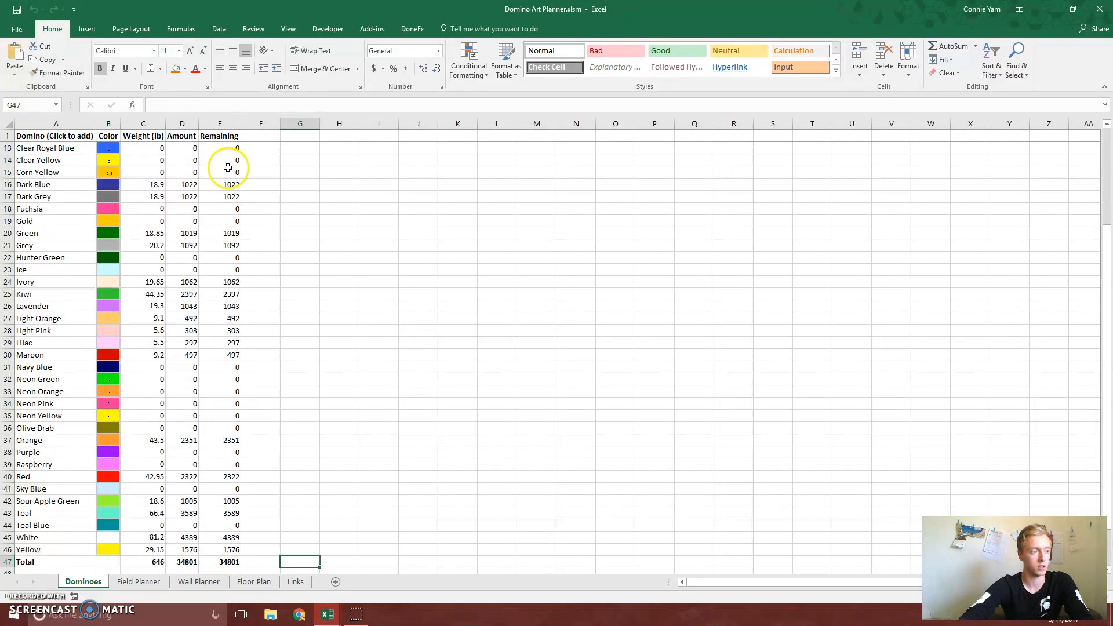
Add the column headers Project 1 in F1 and Project 2 in G1, and select the Black row's Project 1 cell
scroll(303, 214, "up", 4)
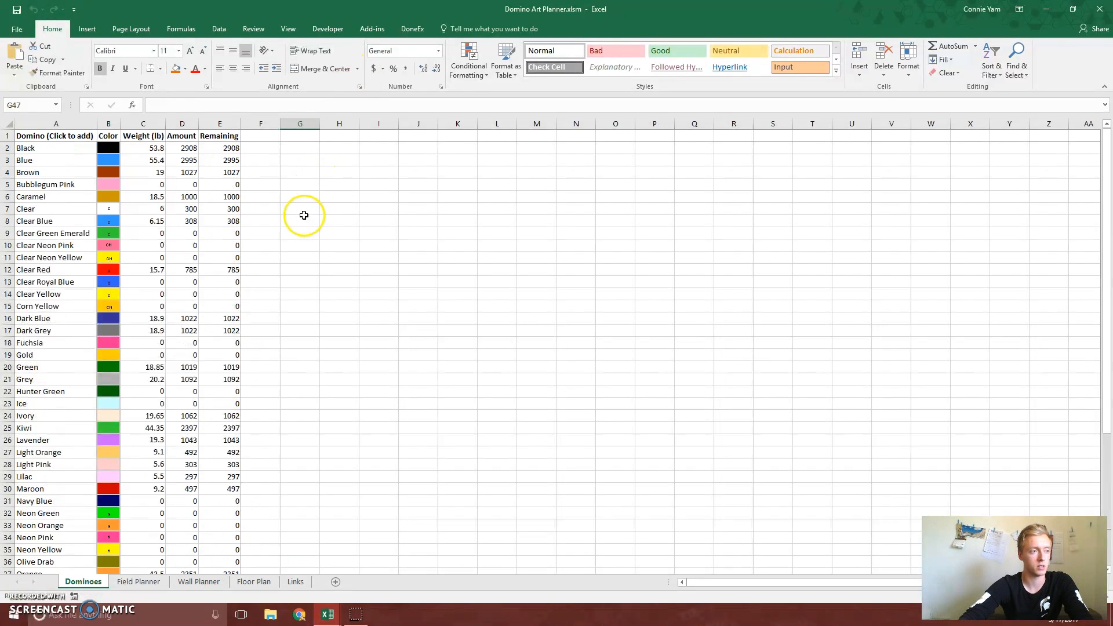
left_click(273, 138)
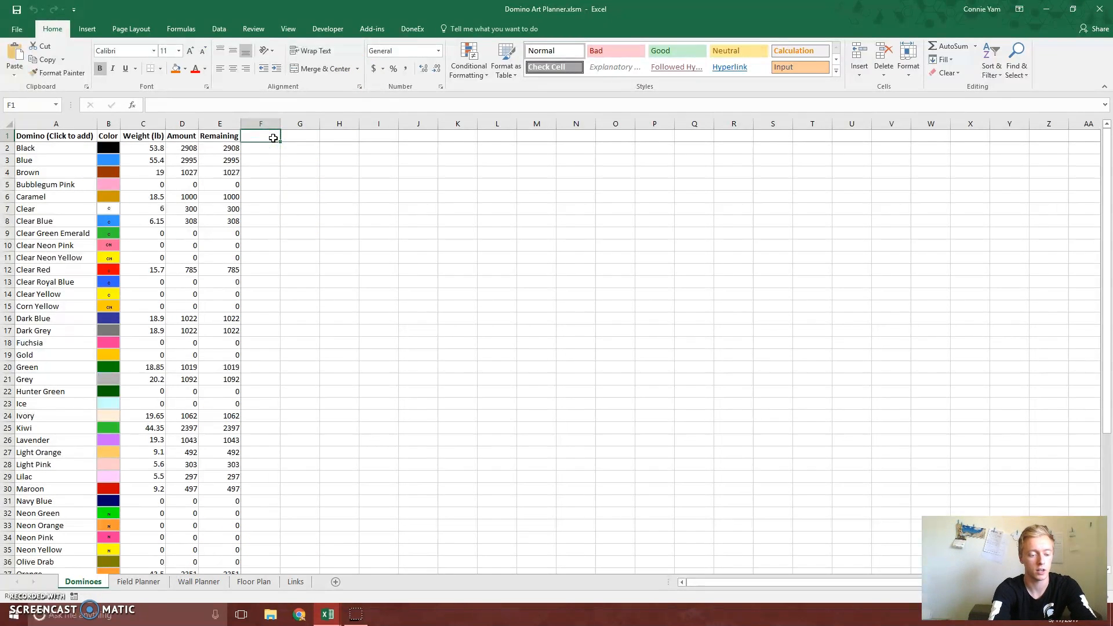
type("Project 1")
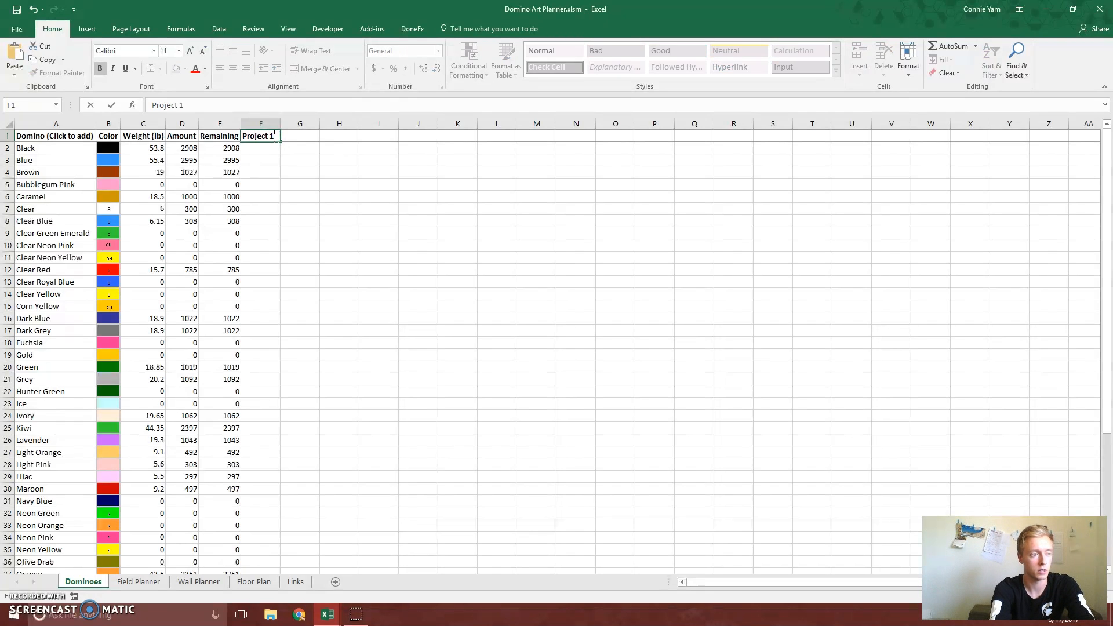
key("Tab")
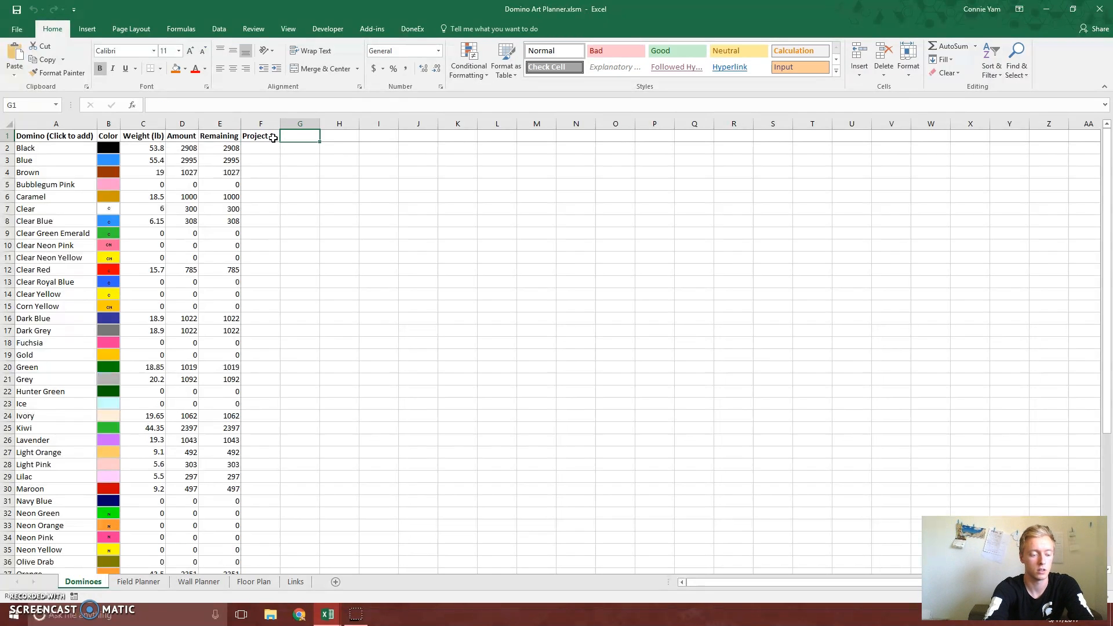
type("Project 2")
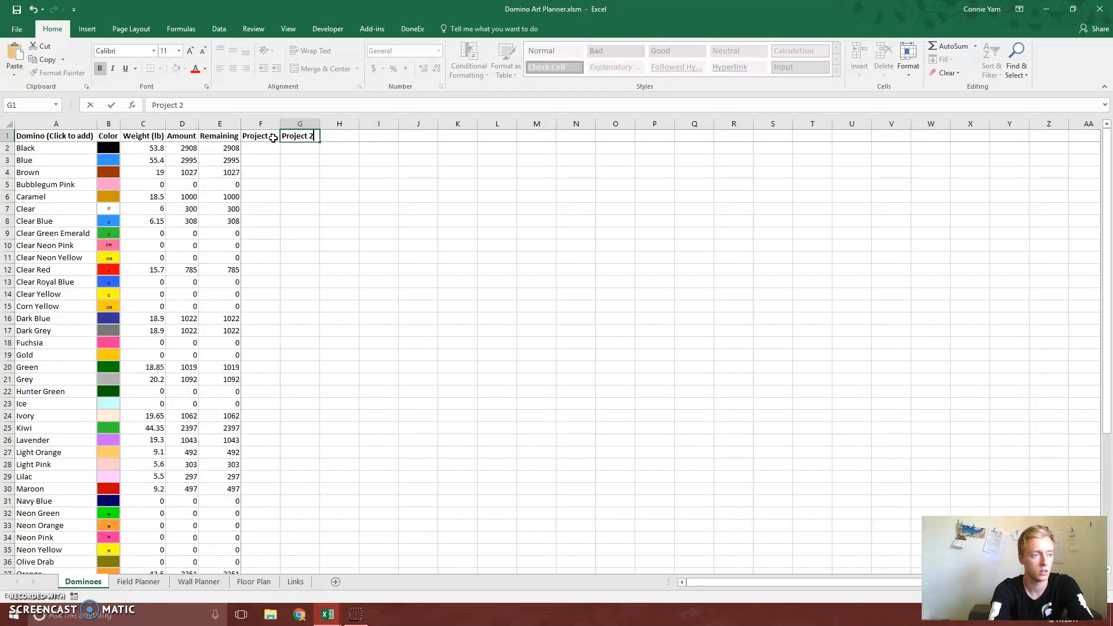
key("Return")
left_click(271, 149)
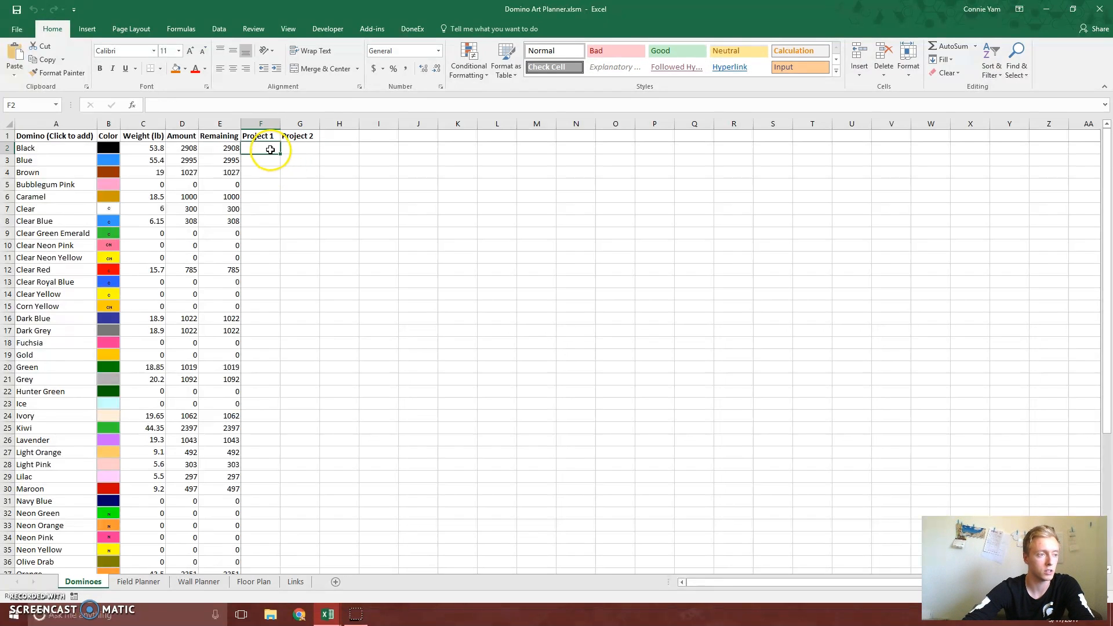
Allocate 1000 Black dominoes to Project 1, and 500 Blue and 1000 Caramel dominoes to Project 2
type("1000")
key("Return")
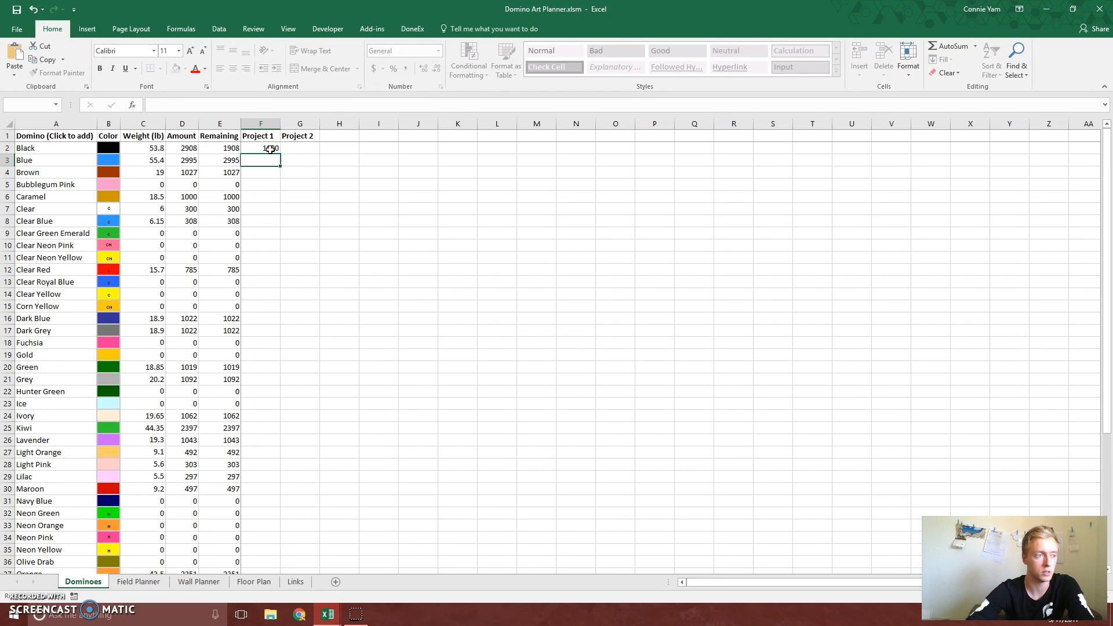
left_click(298, 160)
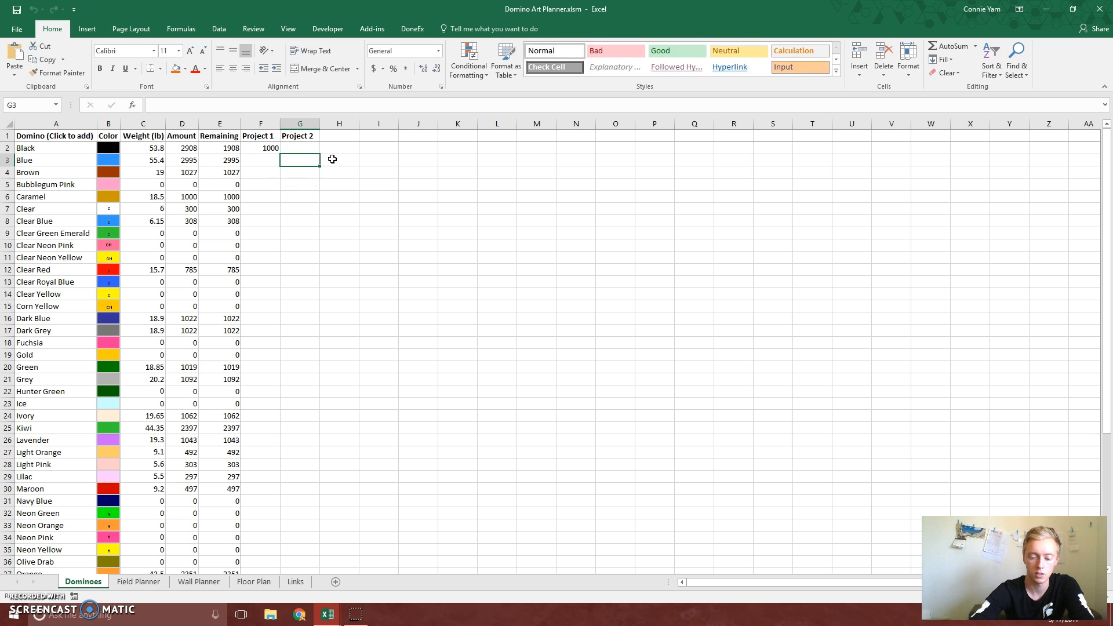
type("500")
key("Return")
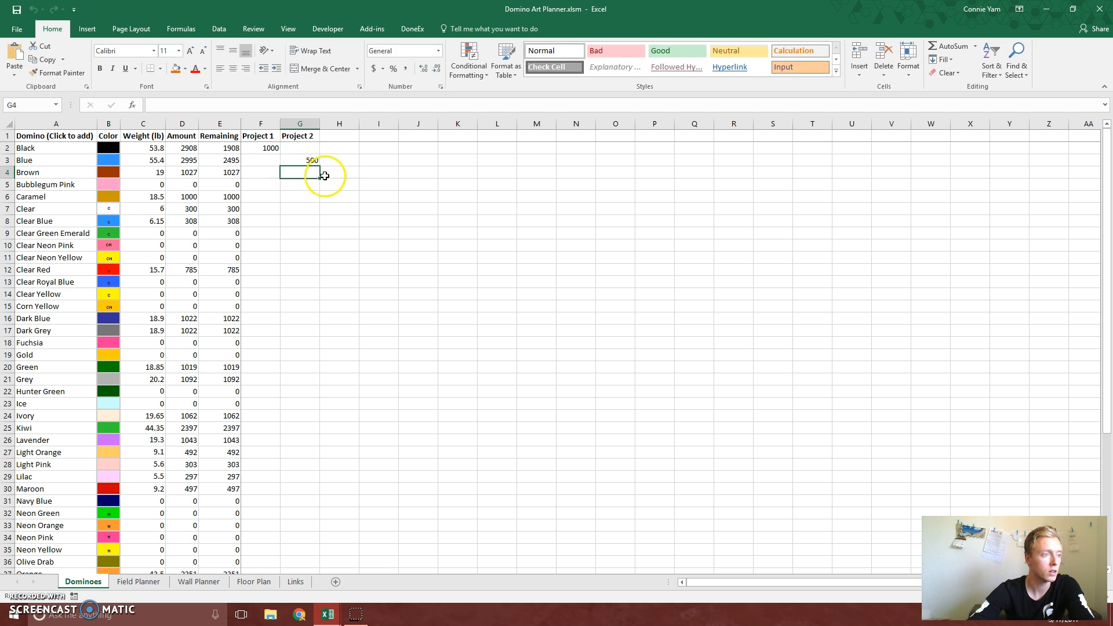
left_click(316, 193)
type("1")
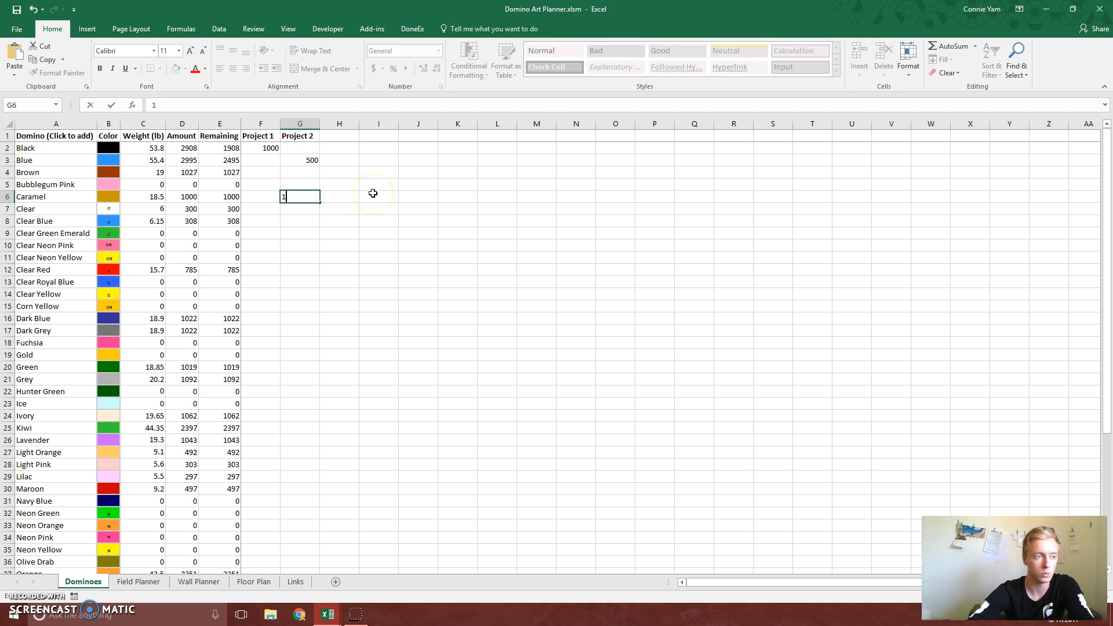
type("000")
key("Return")
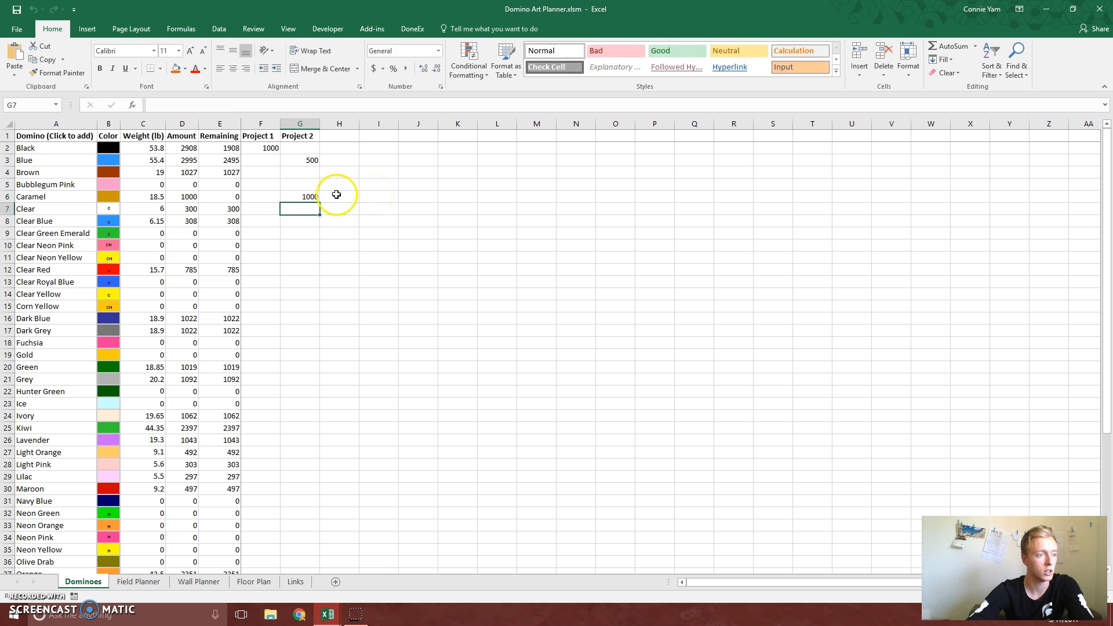
Examine the Remaining column, especially the Caramel row, and the project sums in the Total row
left_click(346, 244)
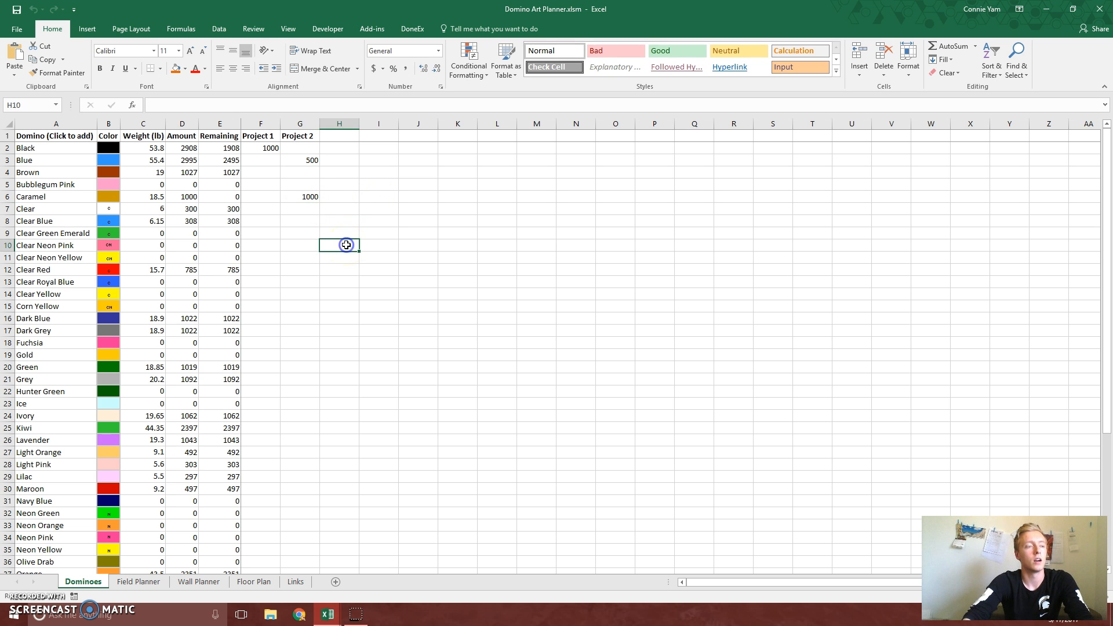
scroll(304, 182, "down", 3)
scroll(301, 186, "up", 3)
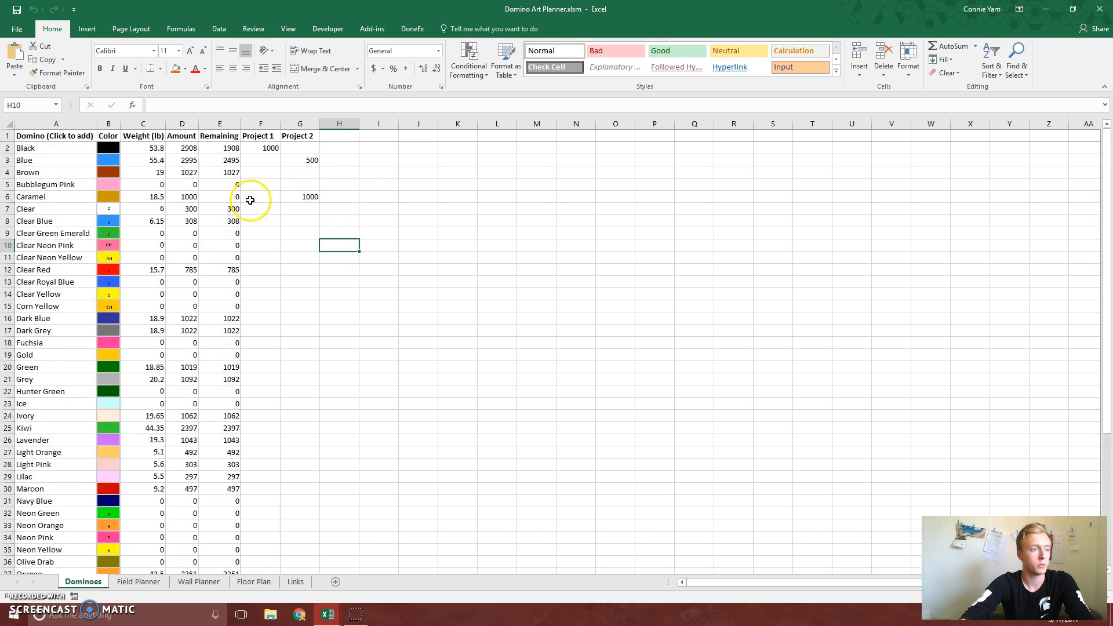
left_click(219, 124)
left_click(264, 196)
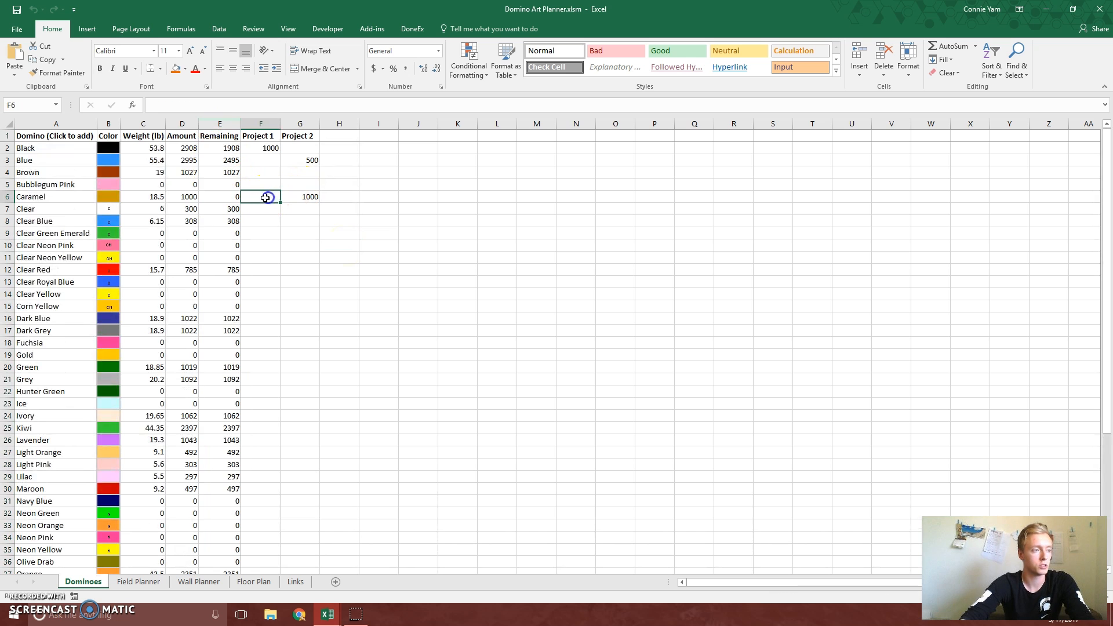
left_click(227, 197)
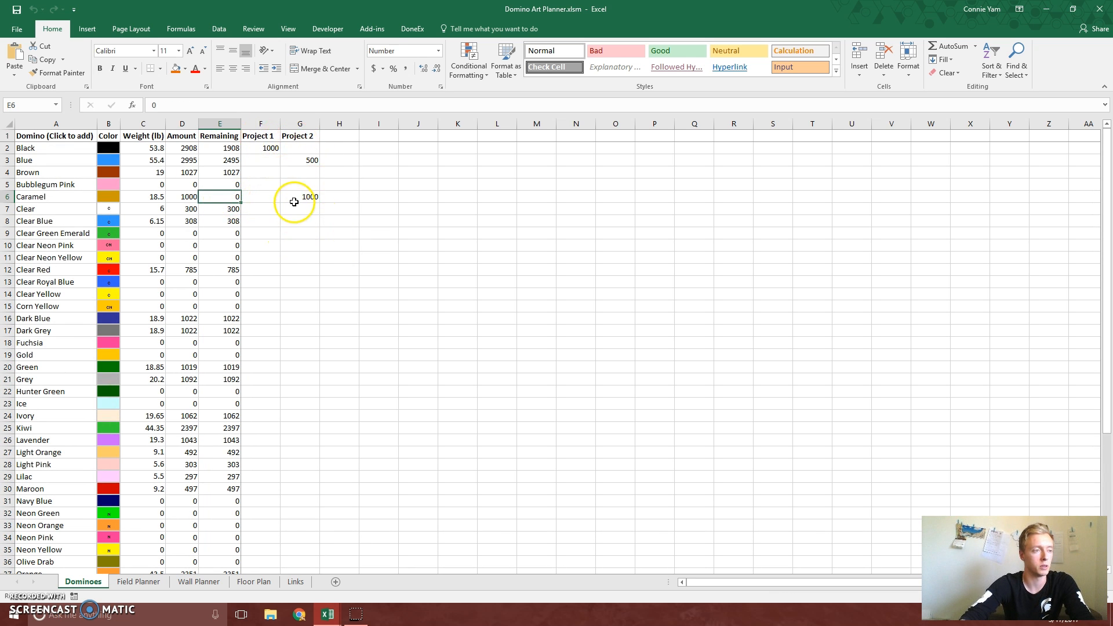
left_click(308, 242)
scroll(307, 242, "down", 6)
scroll(310, 242, "up", 6)
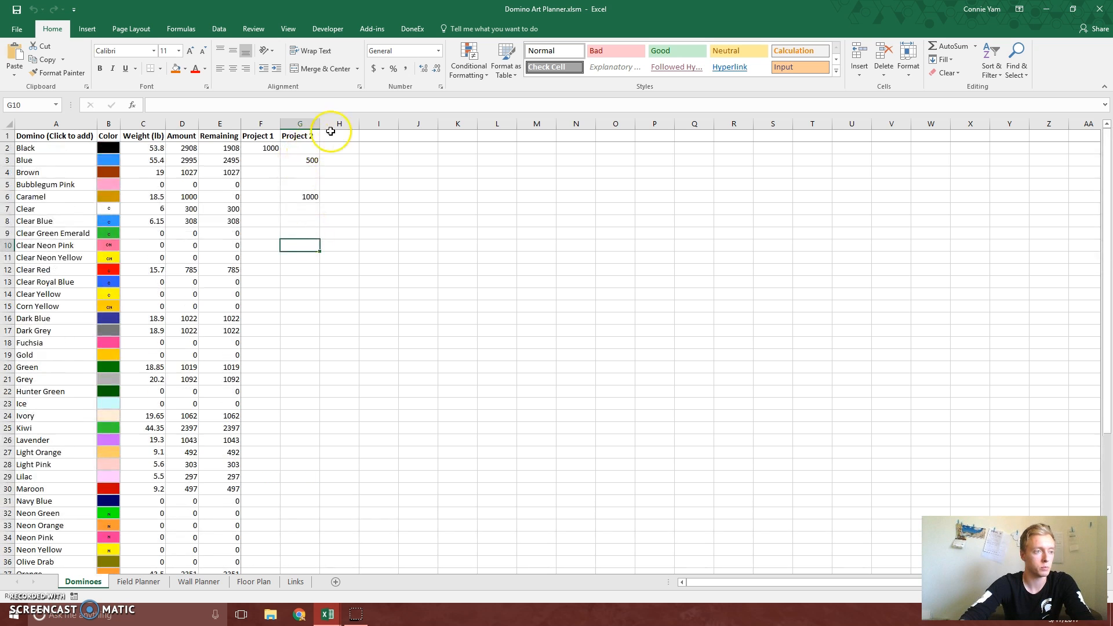
left_click(334, 136)
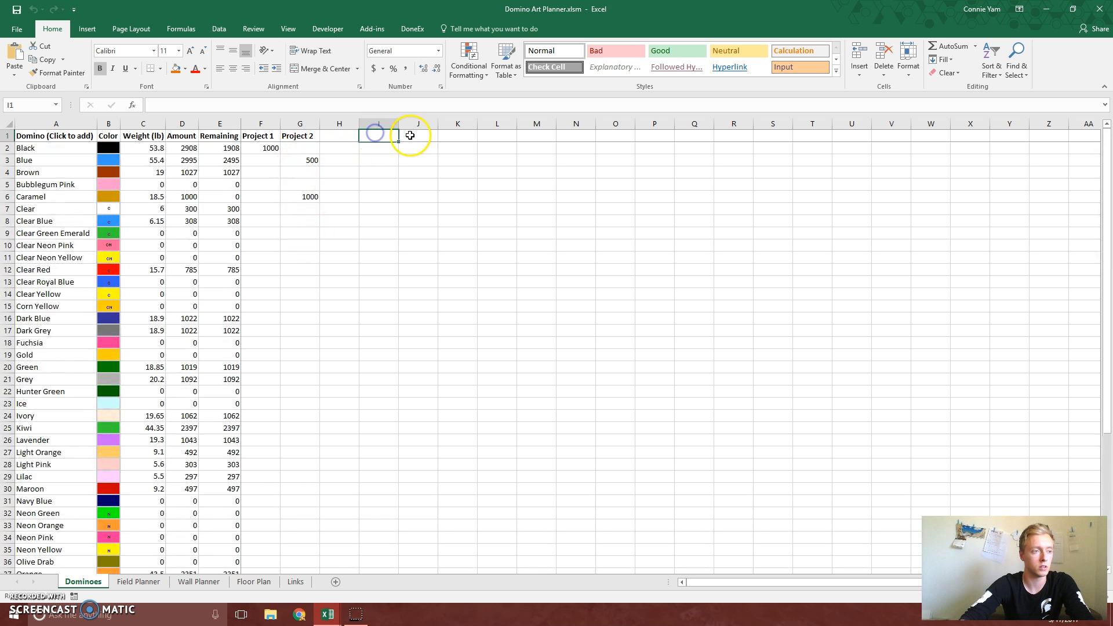
left_click(453, 136)
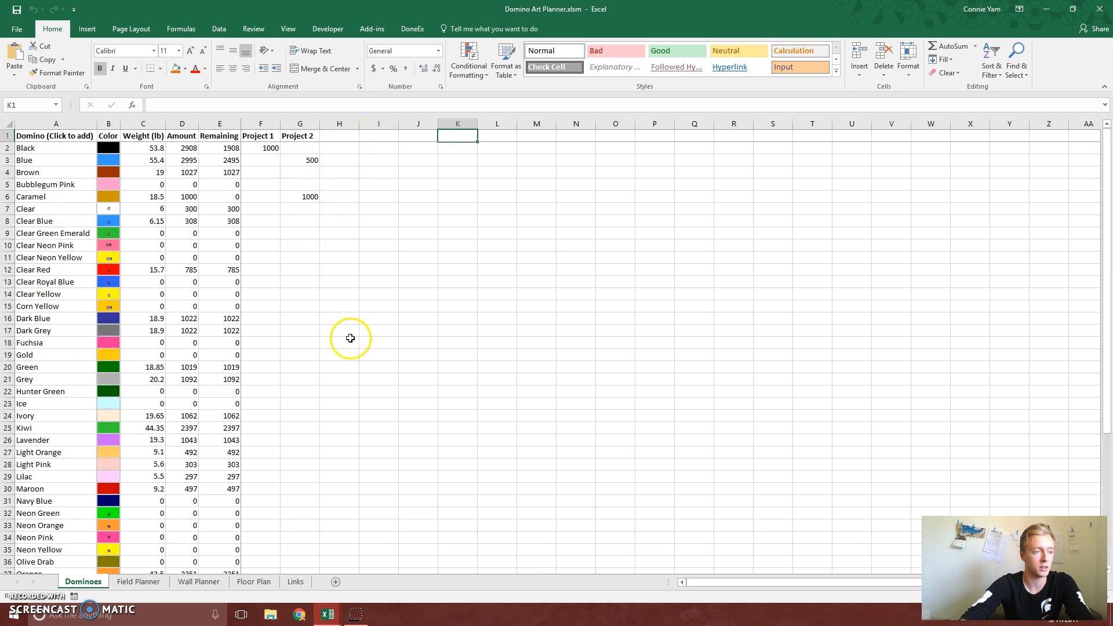
left_click(315, 311)
scroll(315, 313, "down", 7)
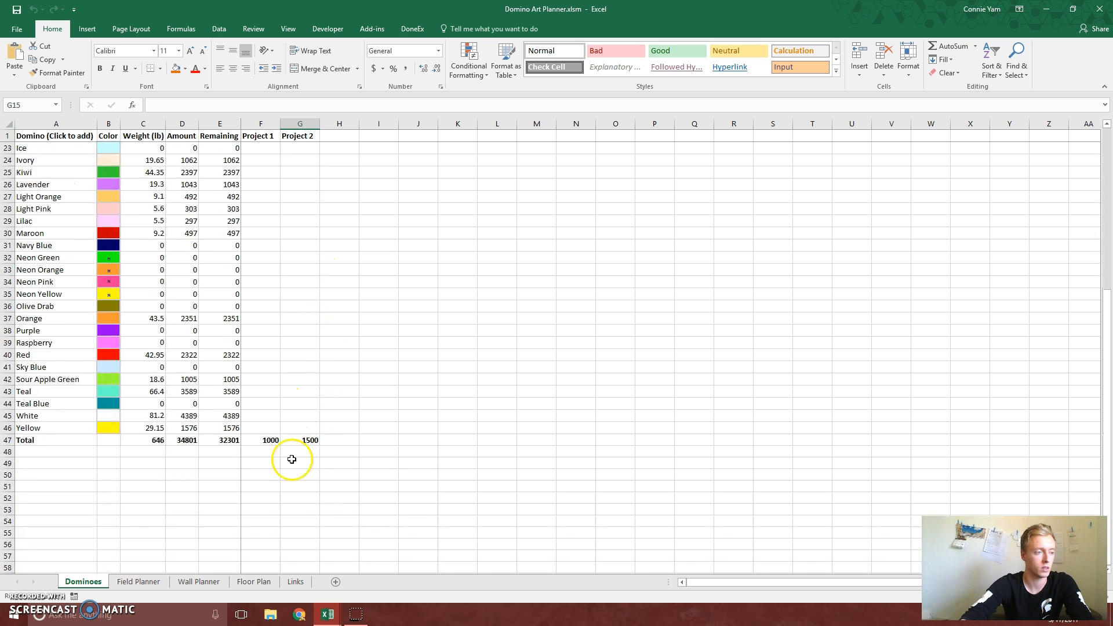
scroll(277, 367, "up", 7)
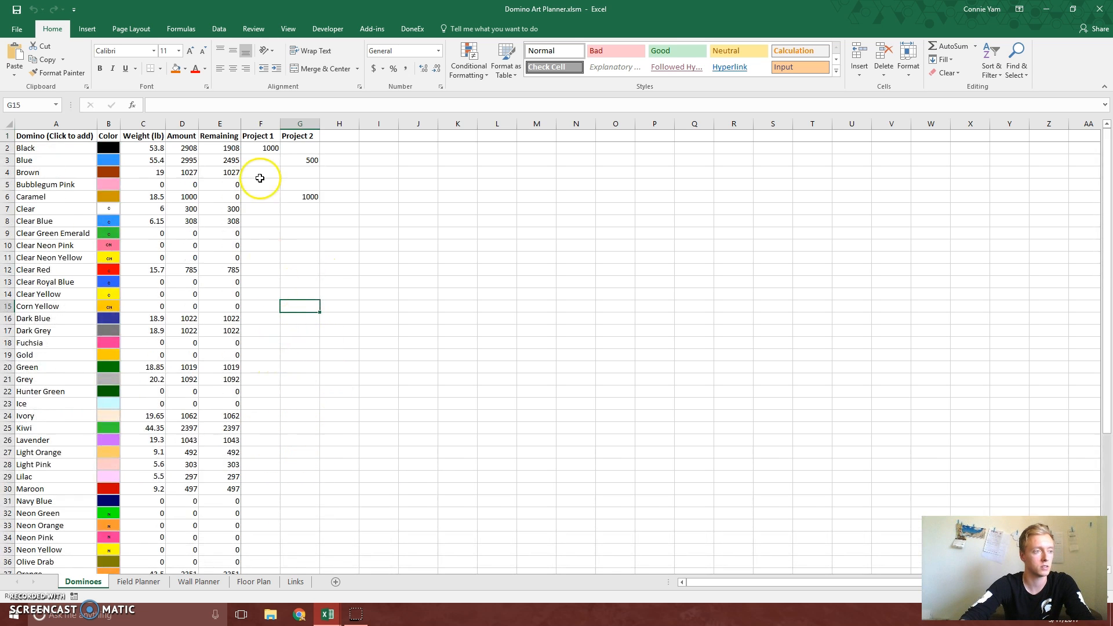
Delete the Project 1 and Project 2 columns F and G from the Dominoes sheet
left_click(267, 123)
left_click_drag(293, 121, 297, 123)
right_click(296, 123)
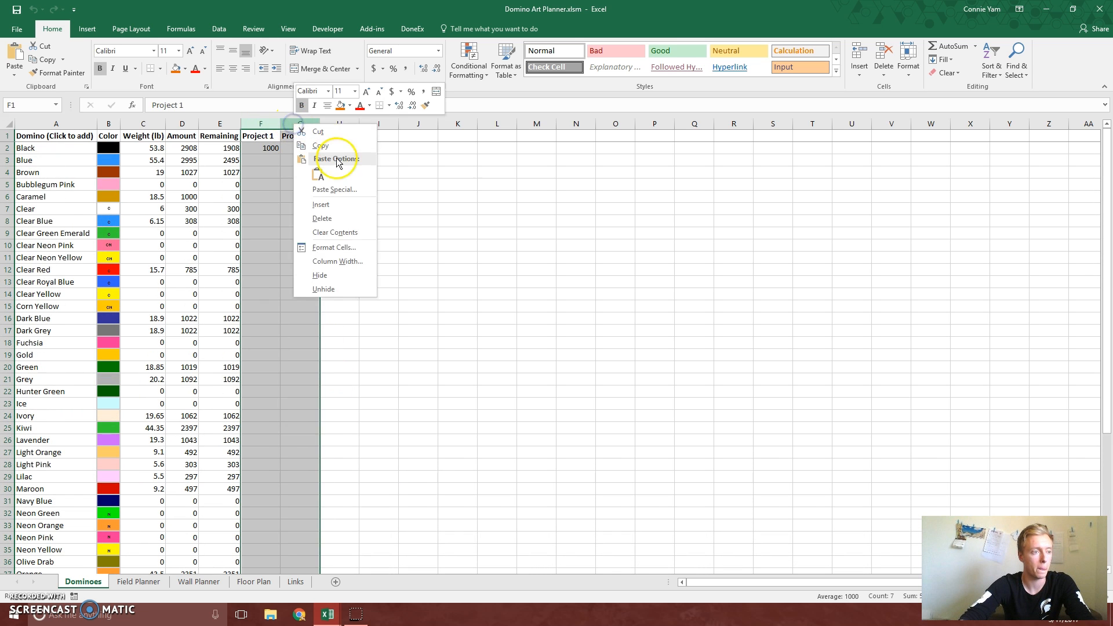
left_click(330, 220)
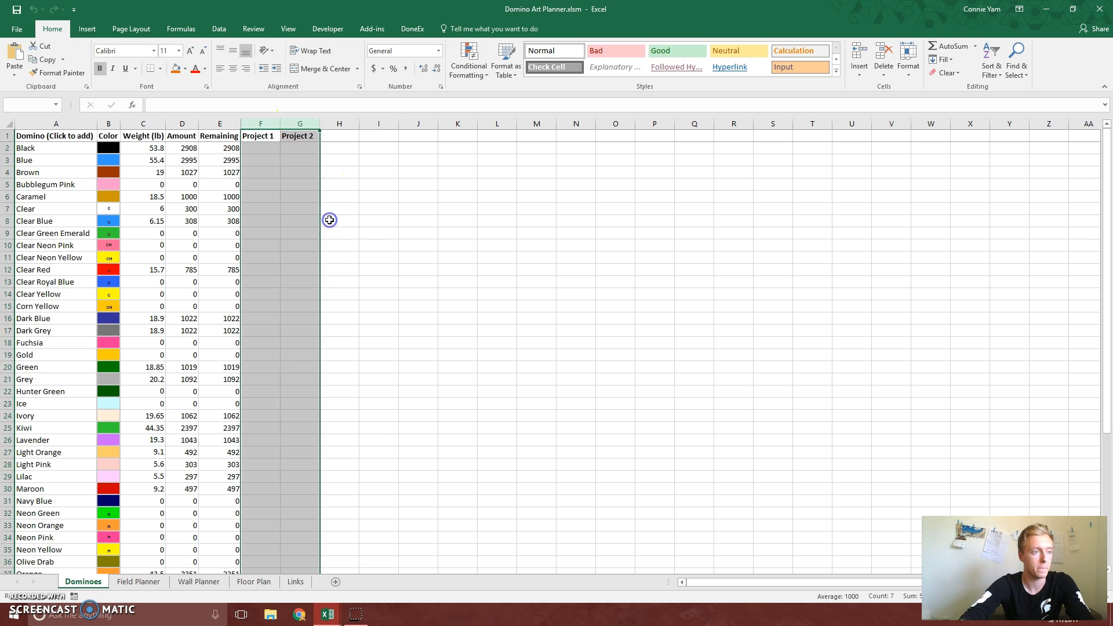
left_click(271, 138)
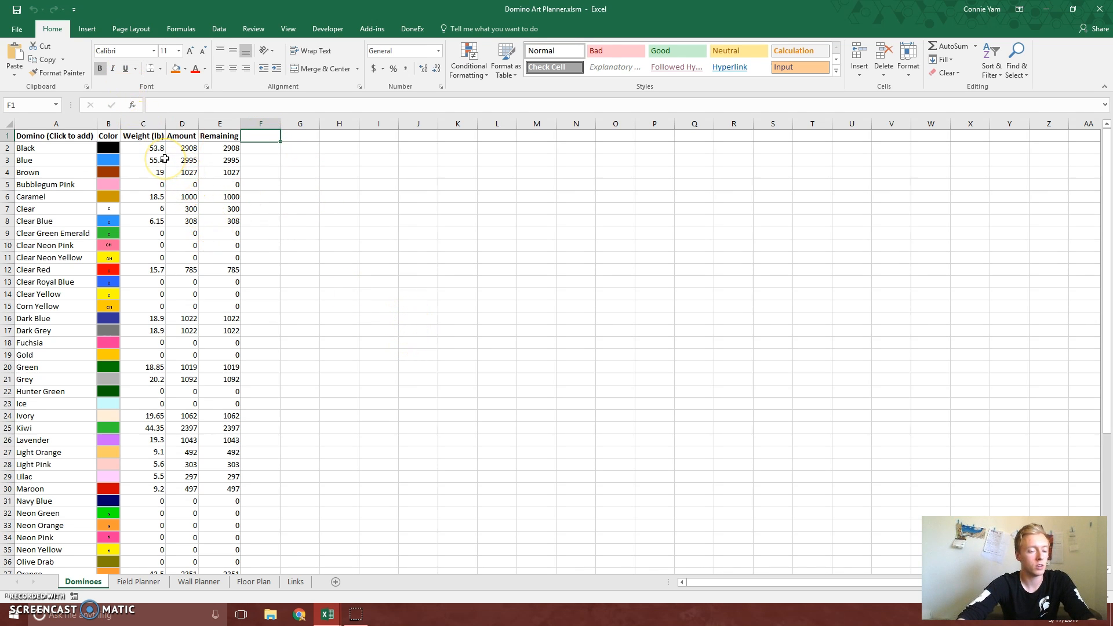
Save the workbook to the Desktop as Domino Art Planner - My Dominoes, replacing the existing macro-enabled file
left_click(17, 30)
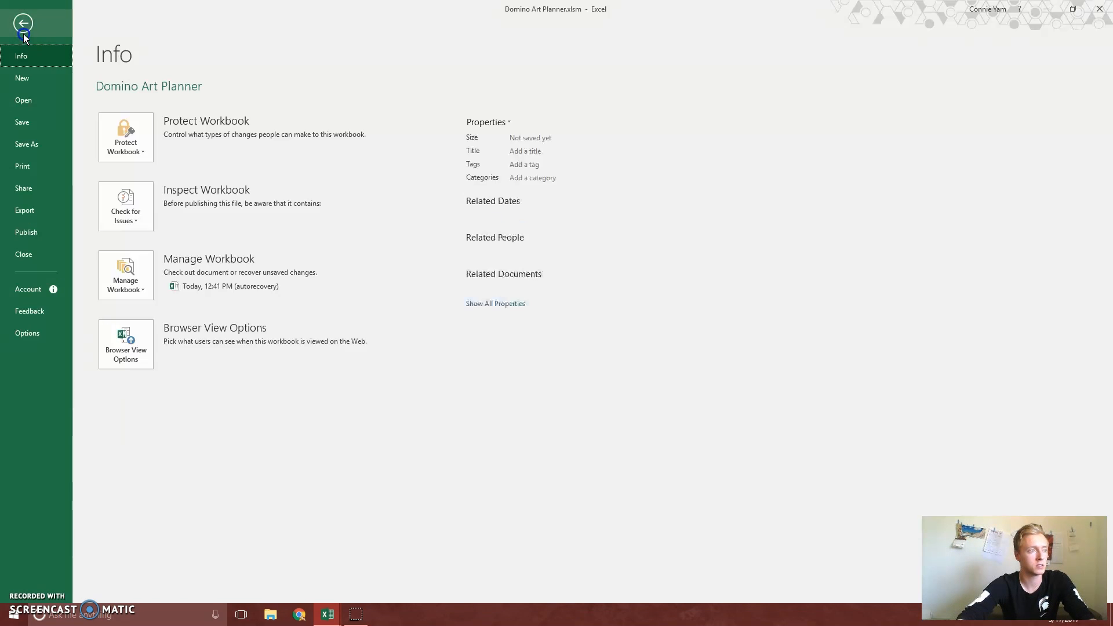
left_click(40, 145)
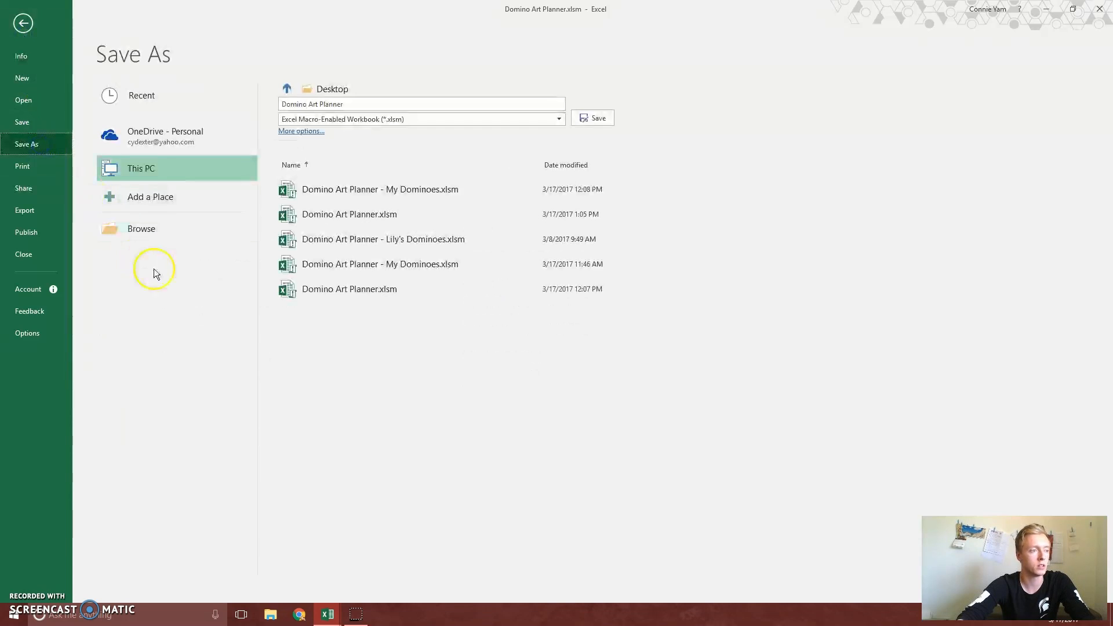
left_click(398, 190)
left_click(406, 188)
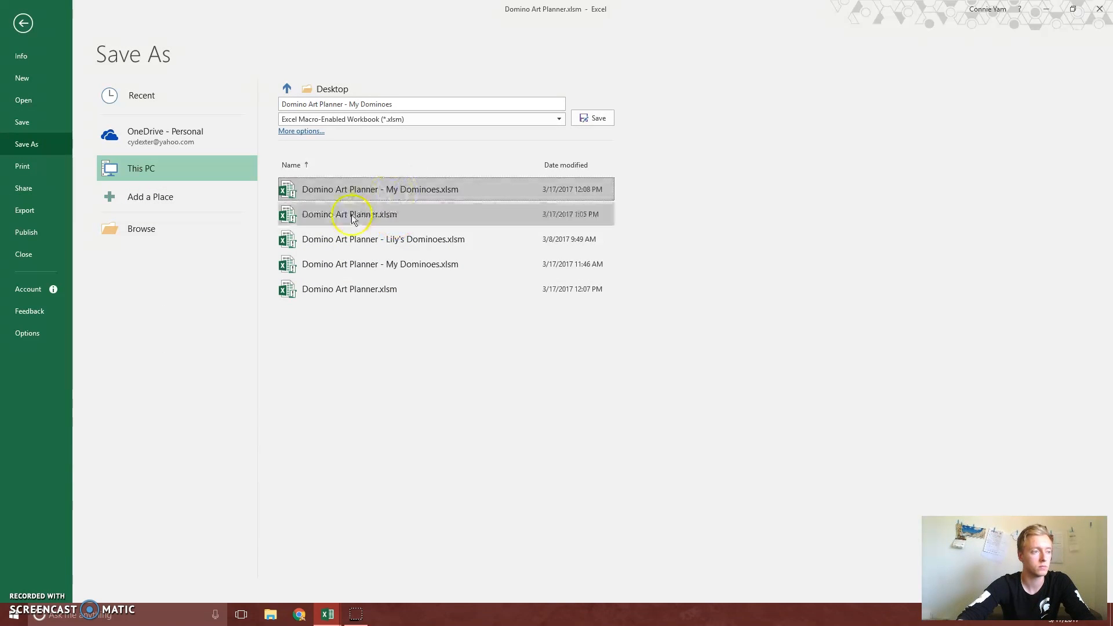
left_click(593, 118)
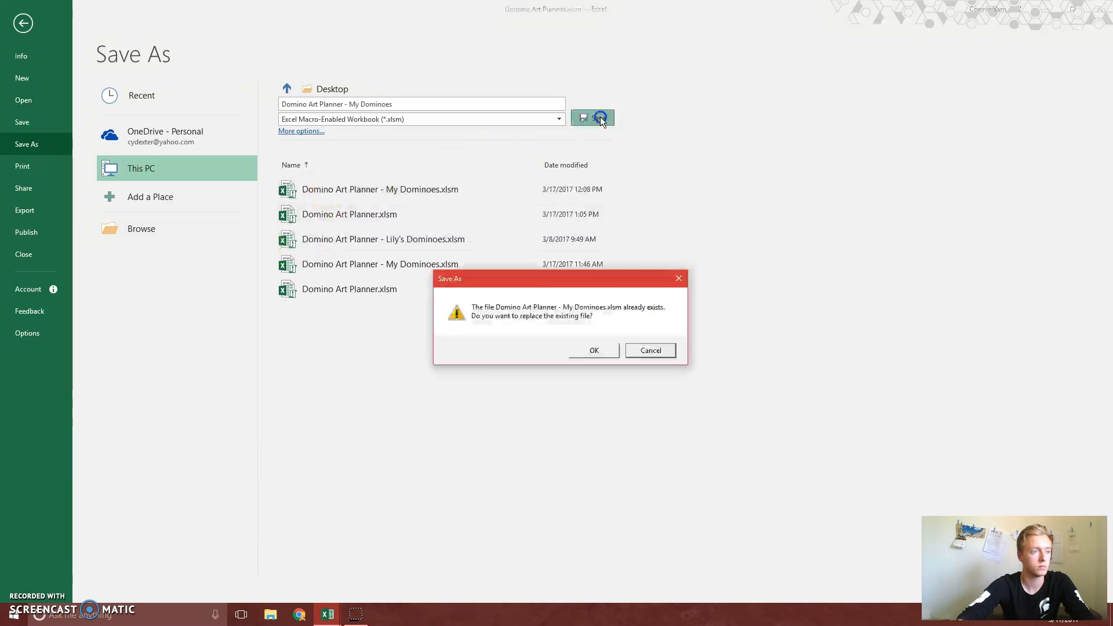
left_click(601, 349)
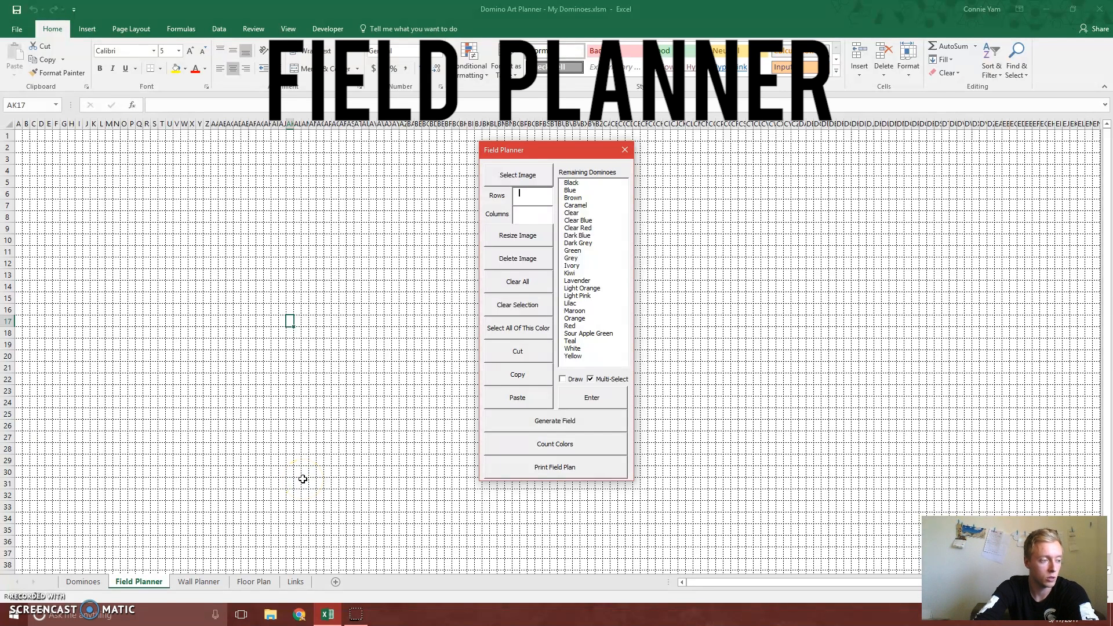
Load the red YouTube play-button picture as the image for the Field Planner sheet
left_click(539, 150)
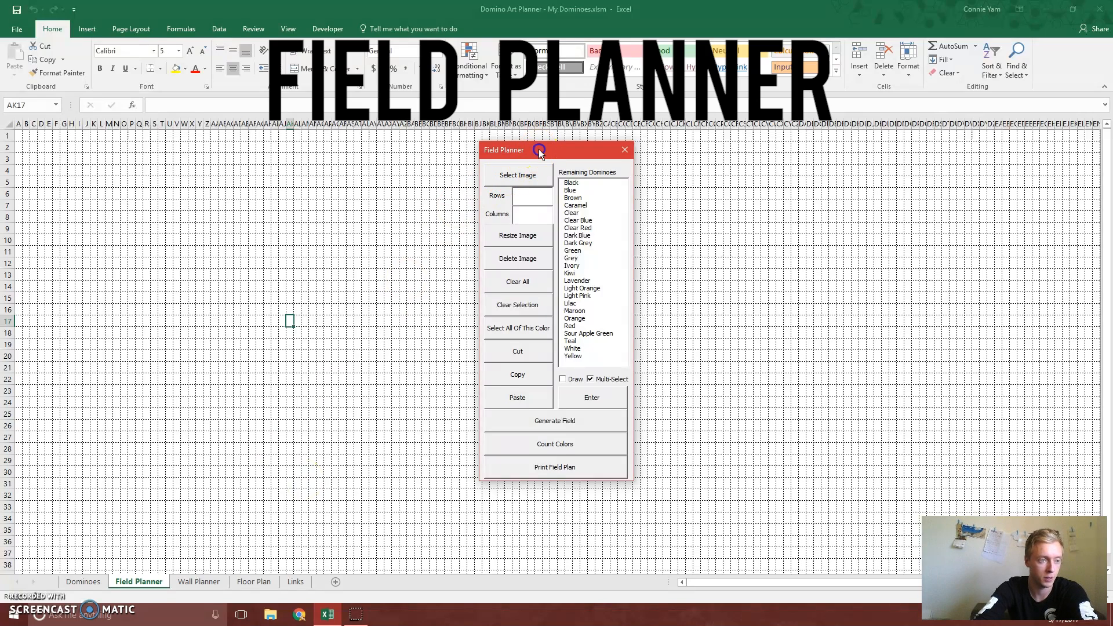
left_click_drag(538, 149, 537, 159)
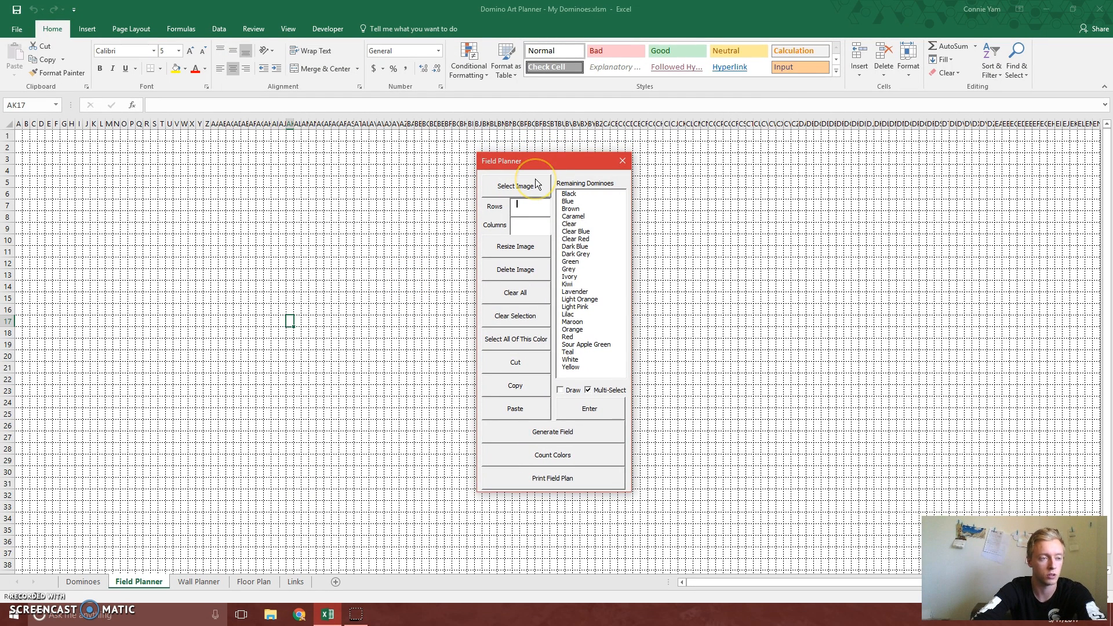
left_click(536, 185)
left_click(529, 187)
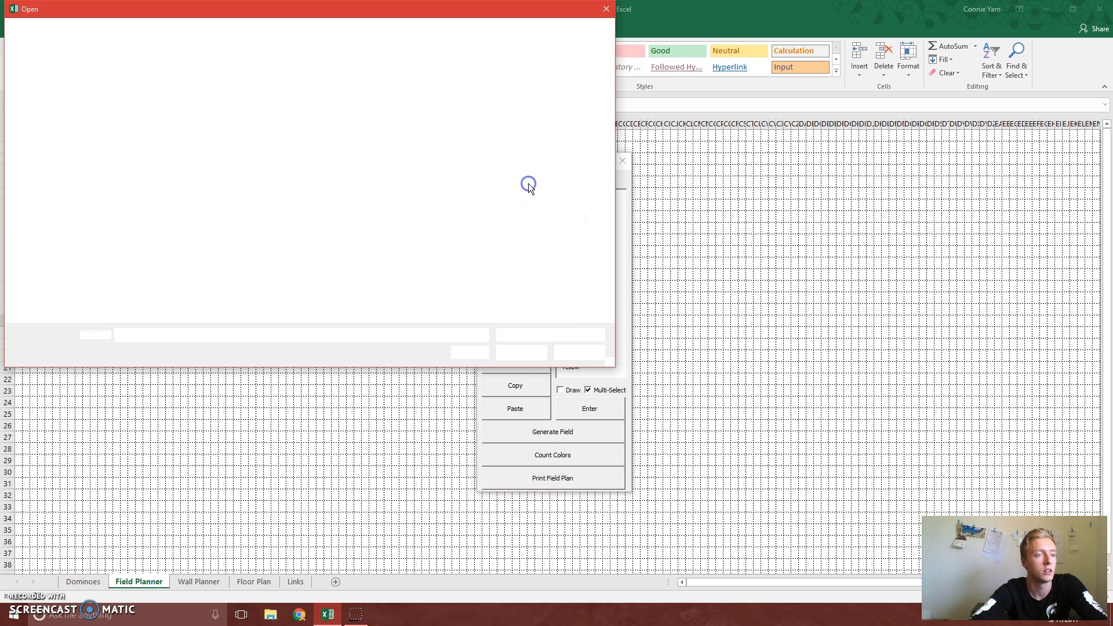
double_click(210, 172)
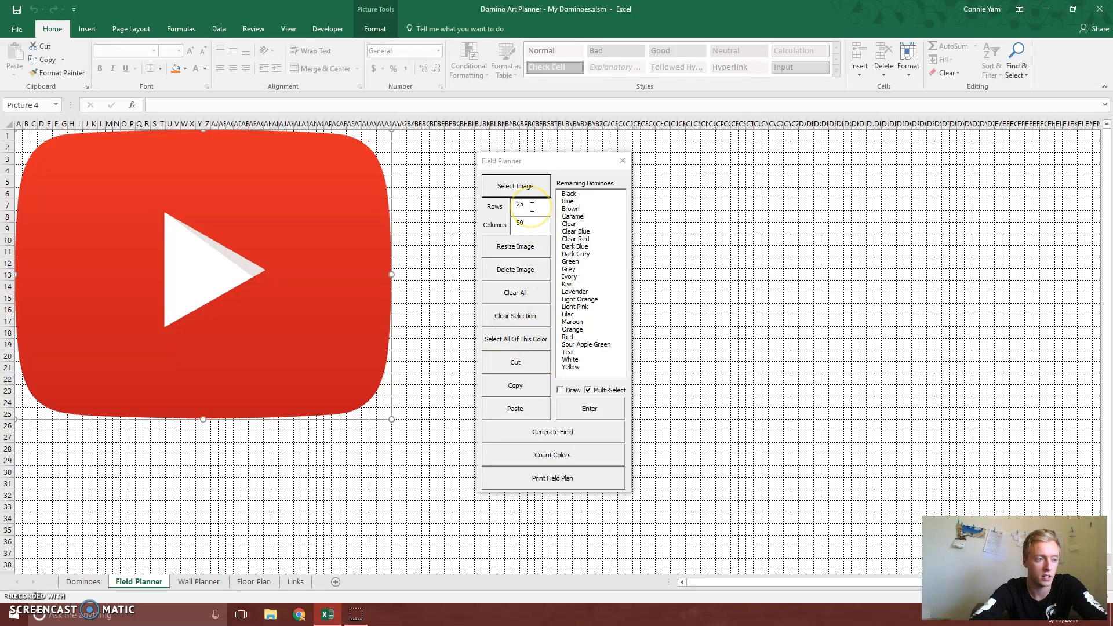
Resize the field image to 30 rows by 60 columns
left_click(530, 225)
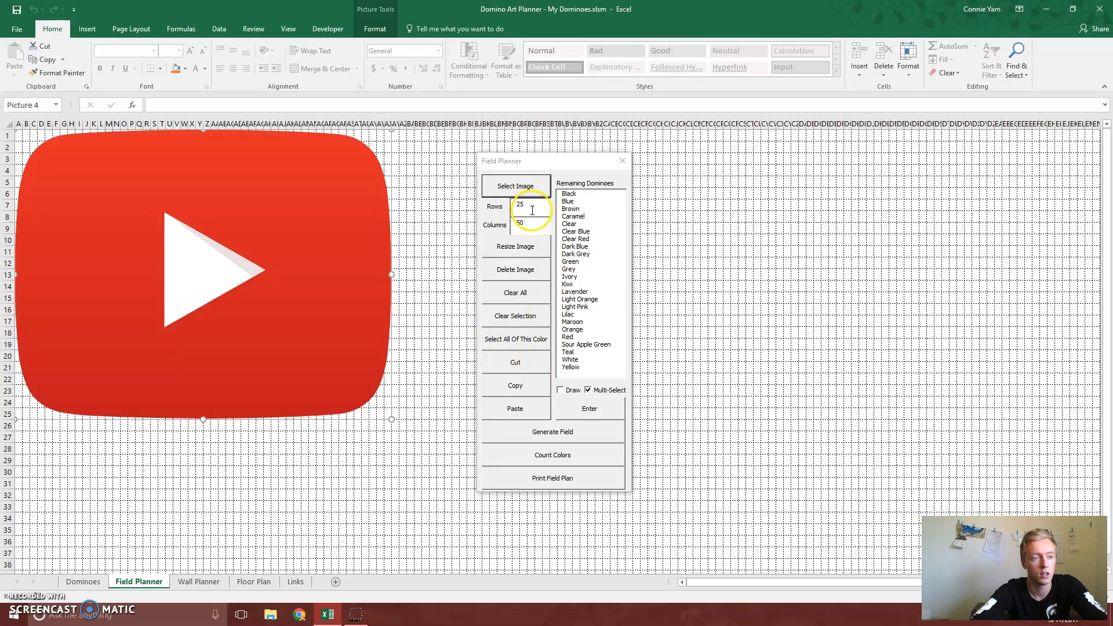
double_click(515, 210)
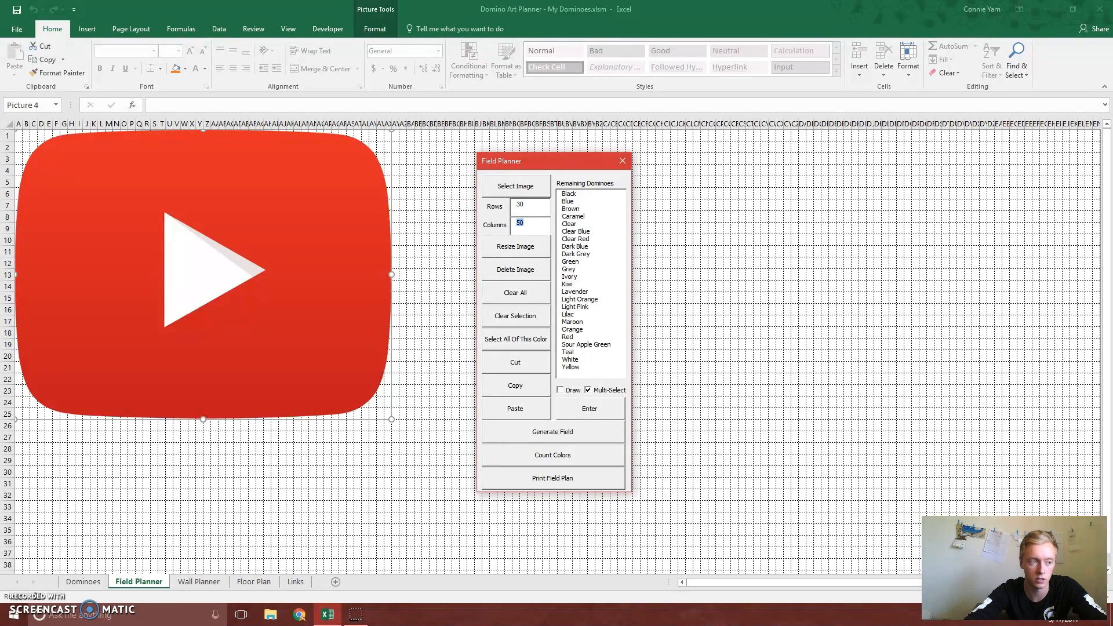
key("Tab")
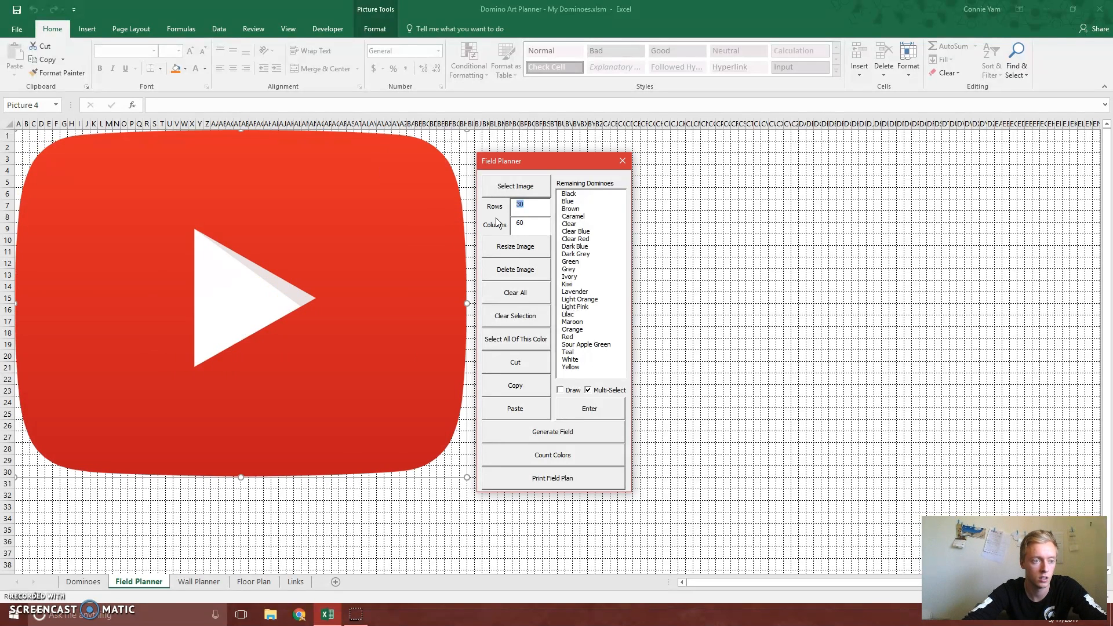
left_click(524, 223)
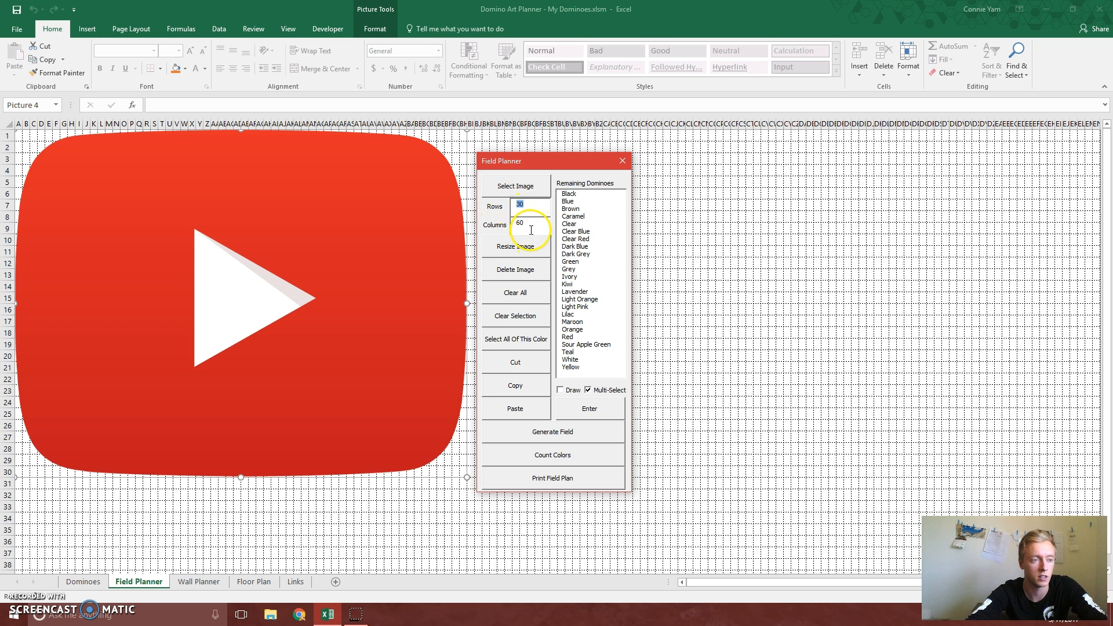
left_click(511, 272)
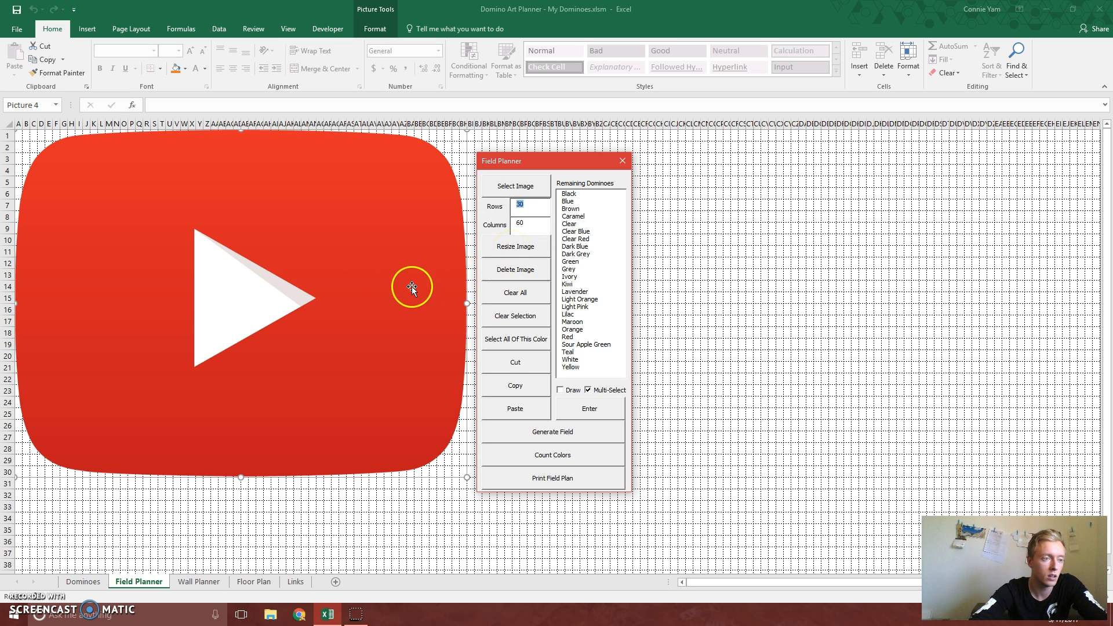
Choose Maroon and White together from the remaining dominoes as colors for the field
left_click_drag(525, 163, 636, 175)
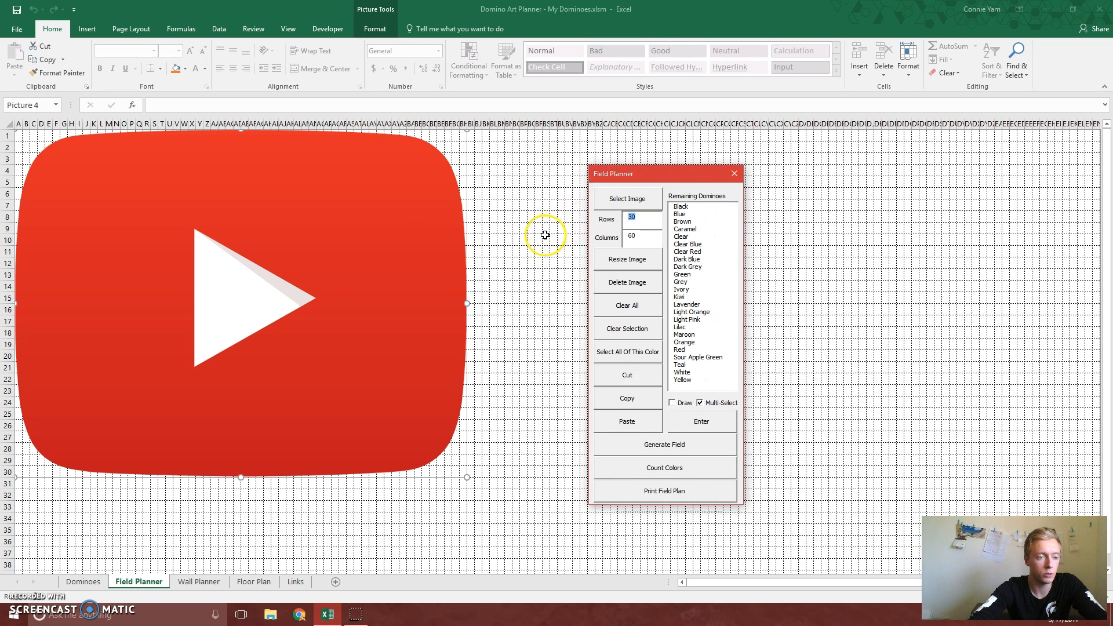
left_click(701, 403)
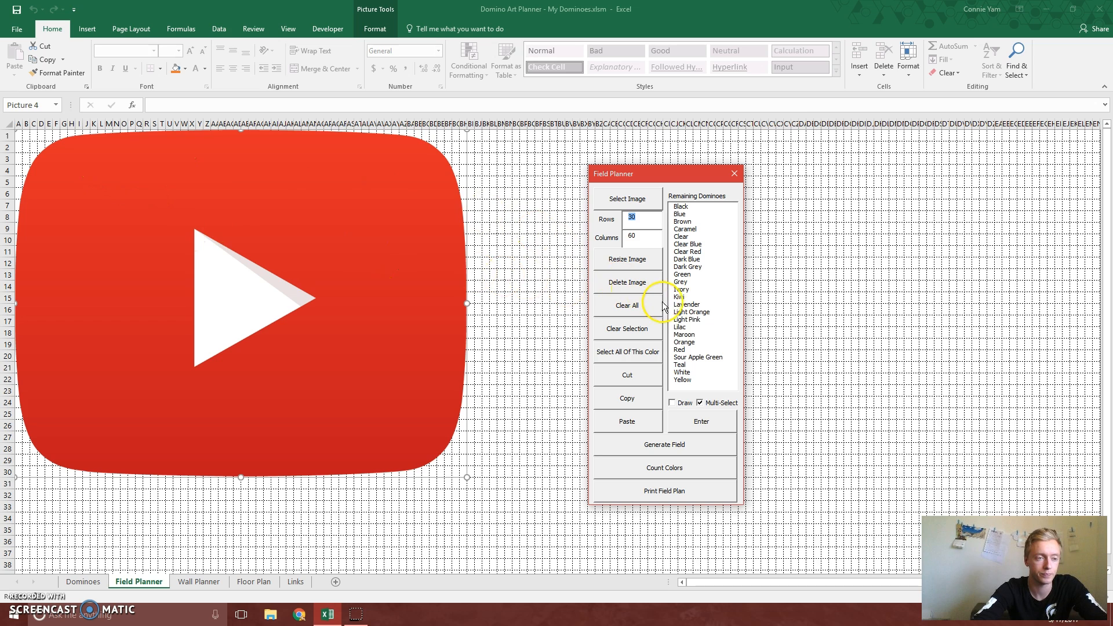
left_click(690, 335)
left_click(689, 373)
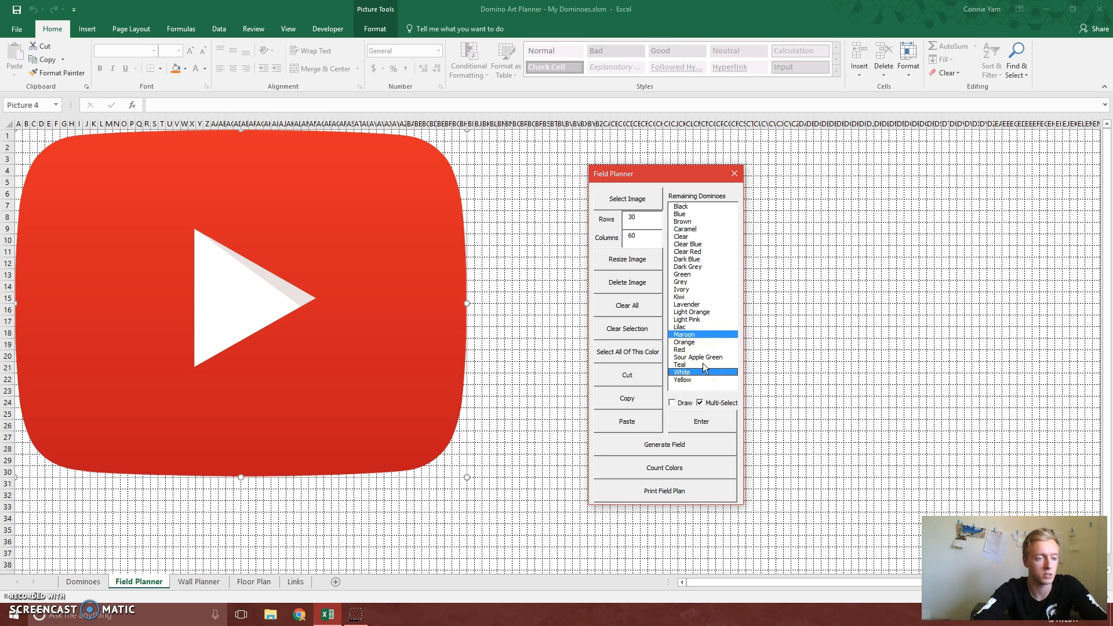
left_click(682, 418)
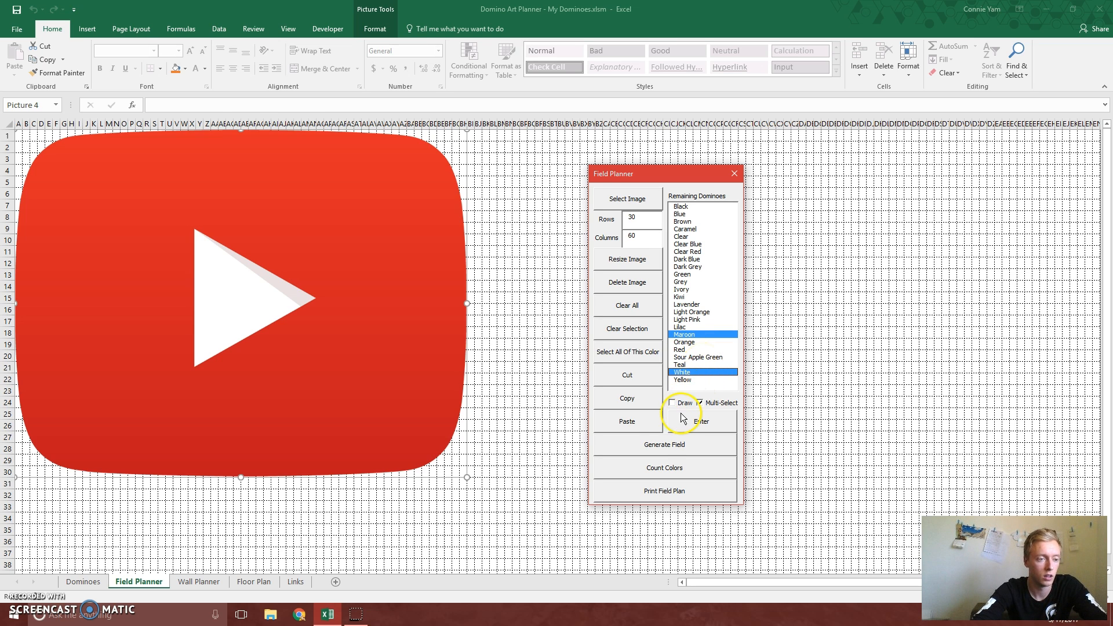
Generate the domino field from the logo using the chosen colors and delete the source image
left_click(660, 447)
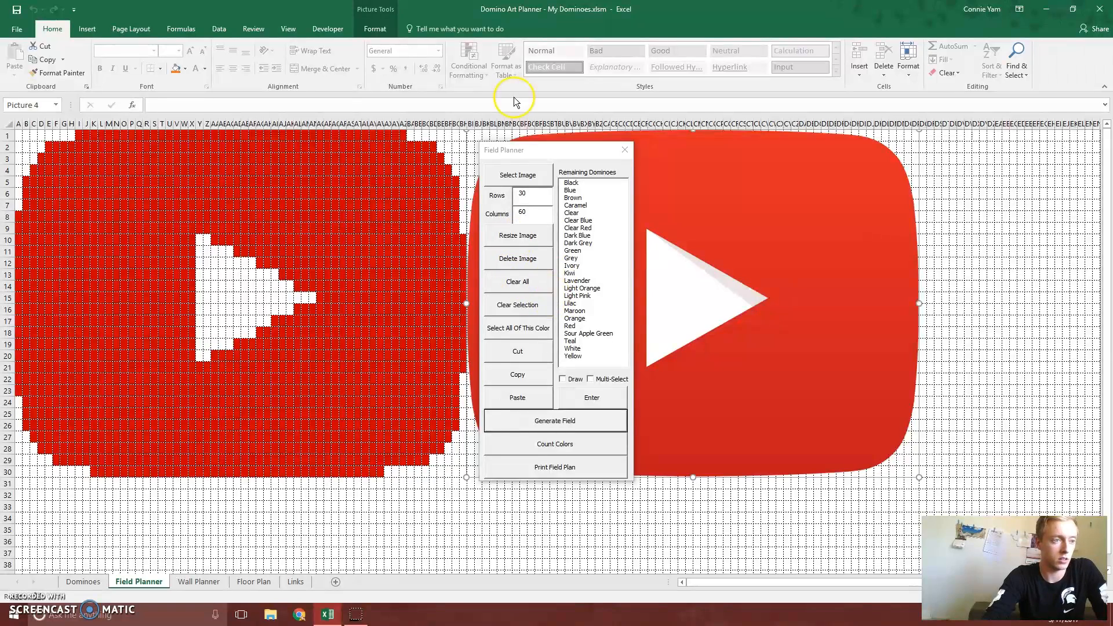
left_click_drag(540, 158, 559, 172)
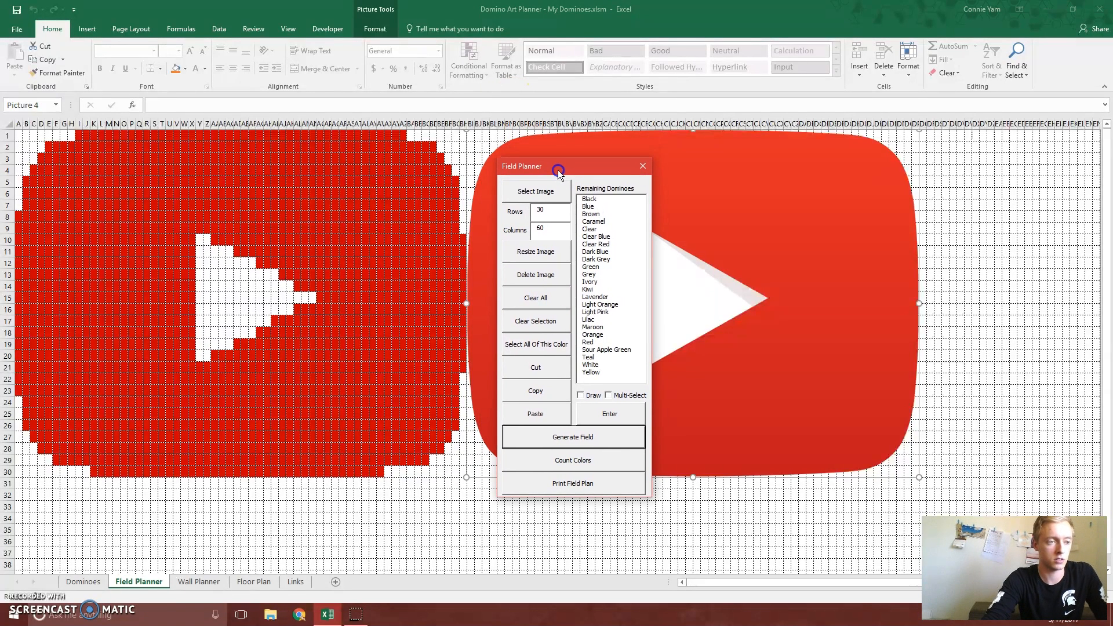
left_click(538, 279)
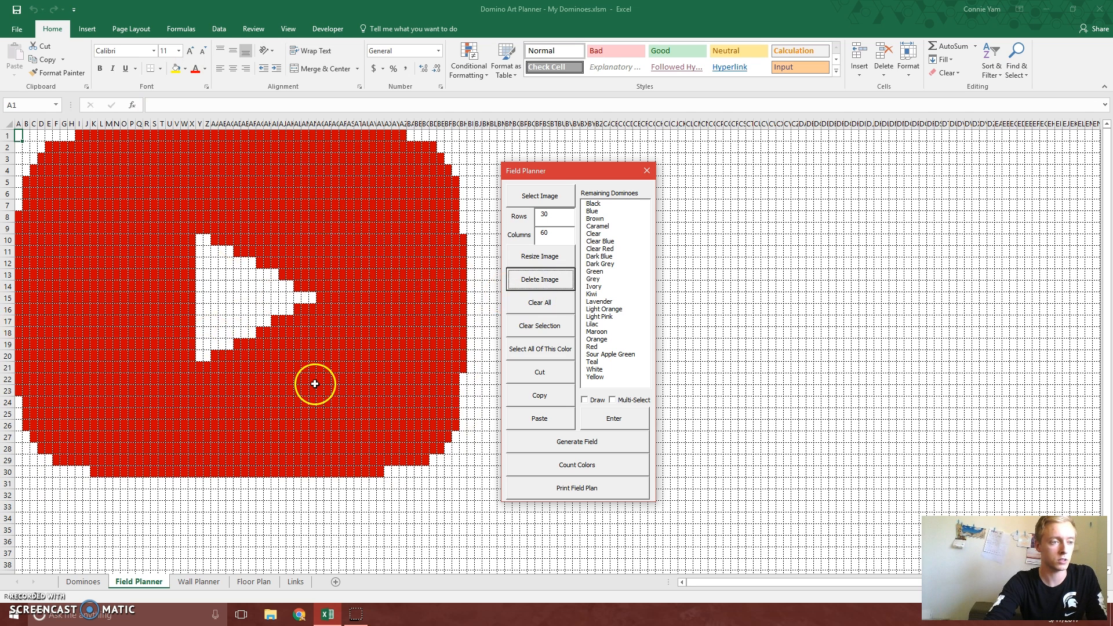
Clear a block of three rows by three columns beside the white triangle and recolor it Maroon
left_click_drag(366, 275, 390, 297)
left_click(540, 326)
left_click(416, 332)
left_click_drag(367, 273, 387, 298)
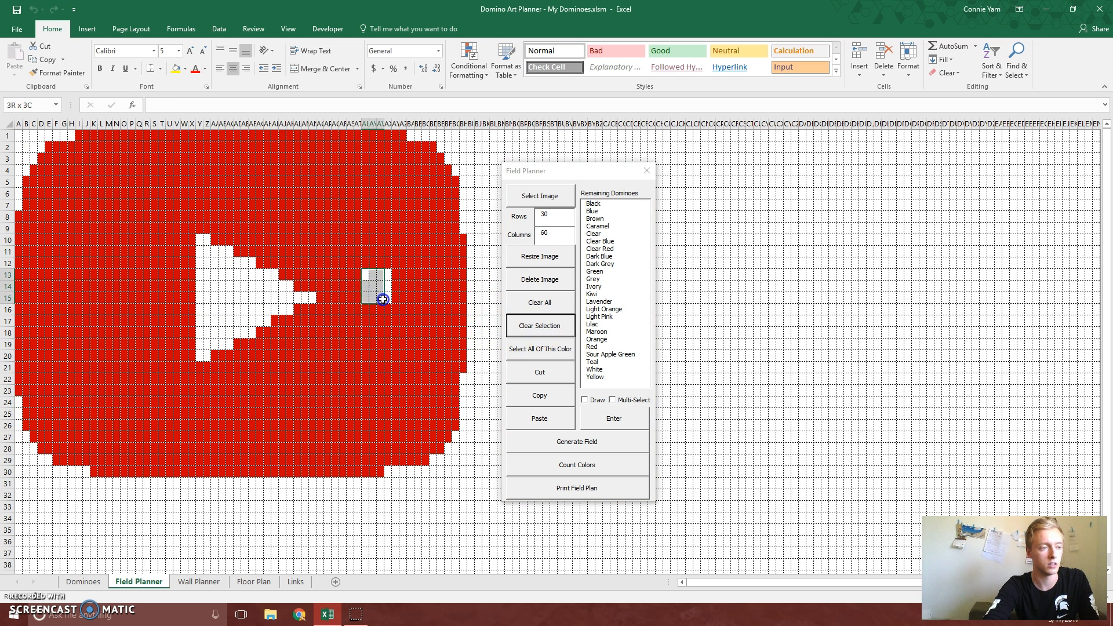
left_click(596, 331)
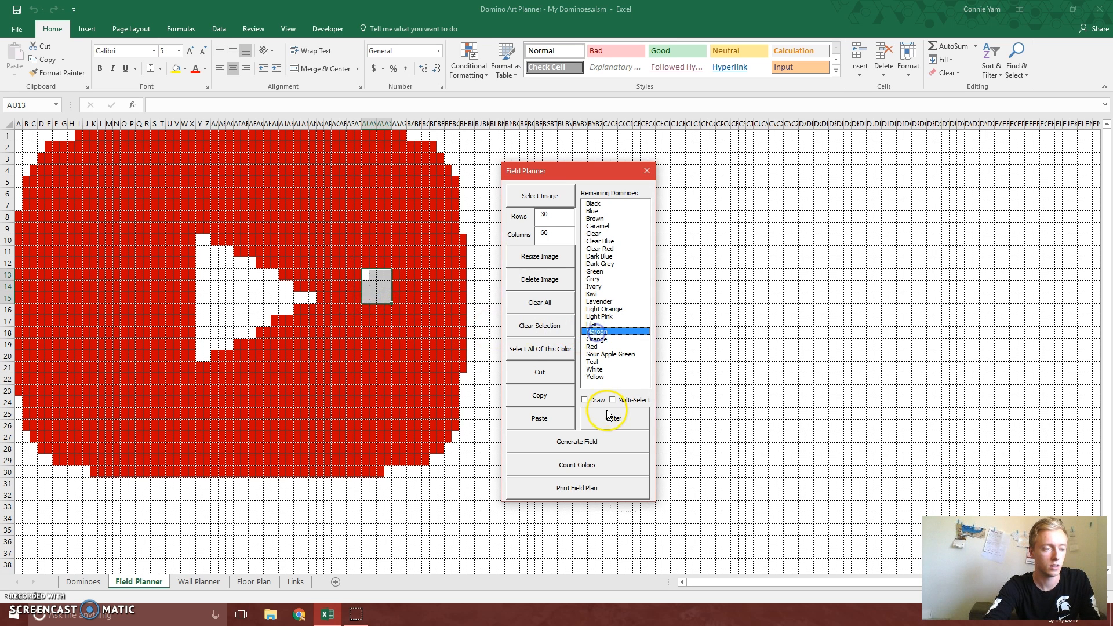
left_click(614, 418)
left_click(433, 332)
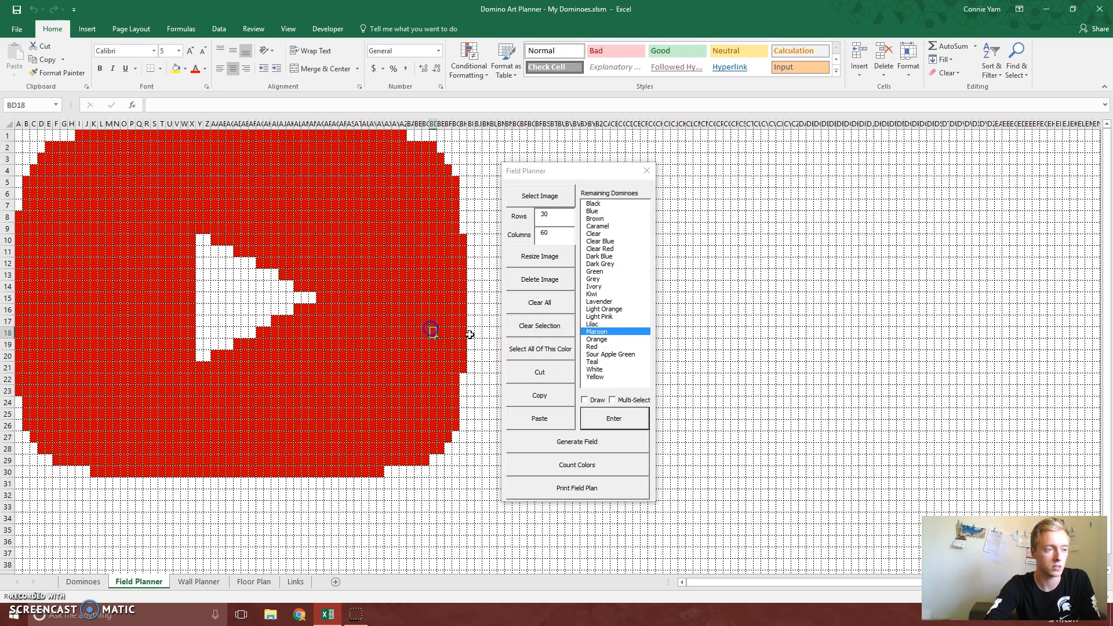
Select all Maroon dominoes in the field and recolor them Red
left_click_drag(410, 308, 411, 334)
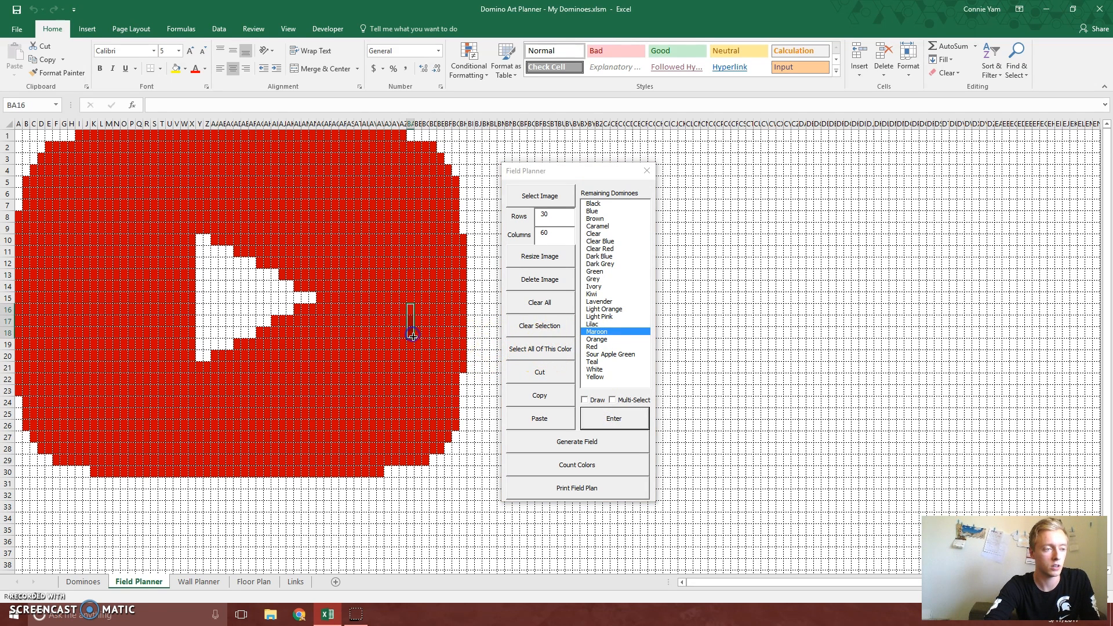
left_click(532, 349)
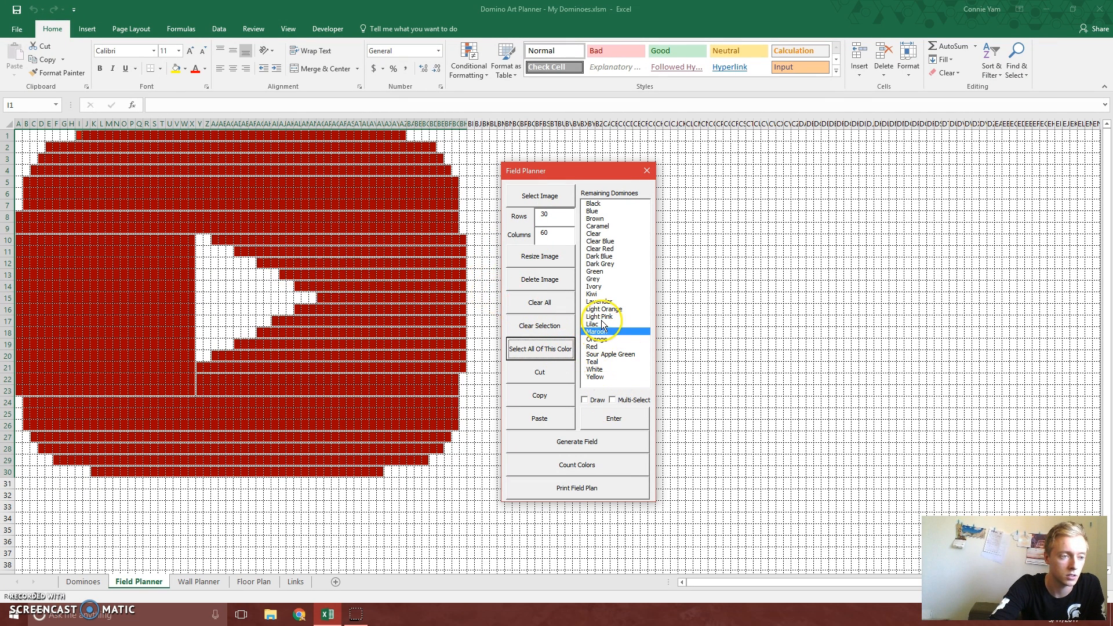
left_click(607, 347)
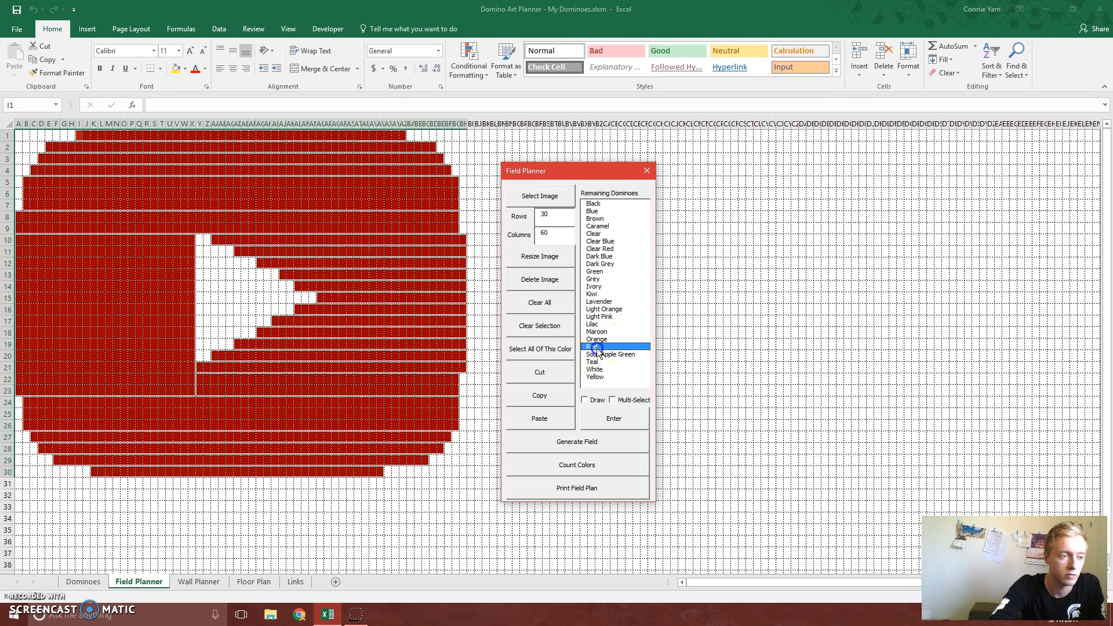
left_click(628, 419)
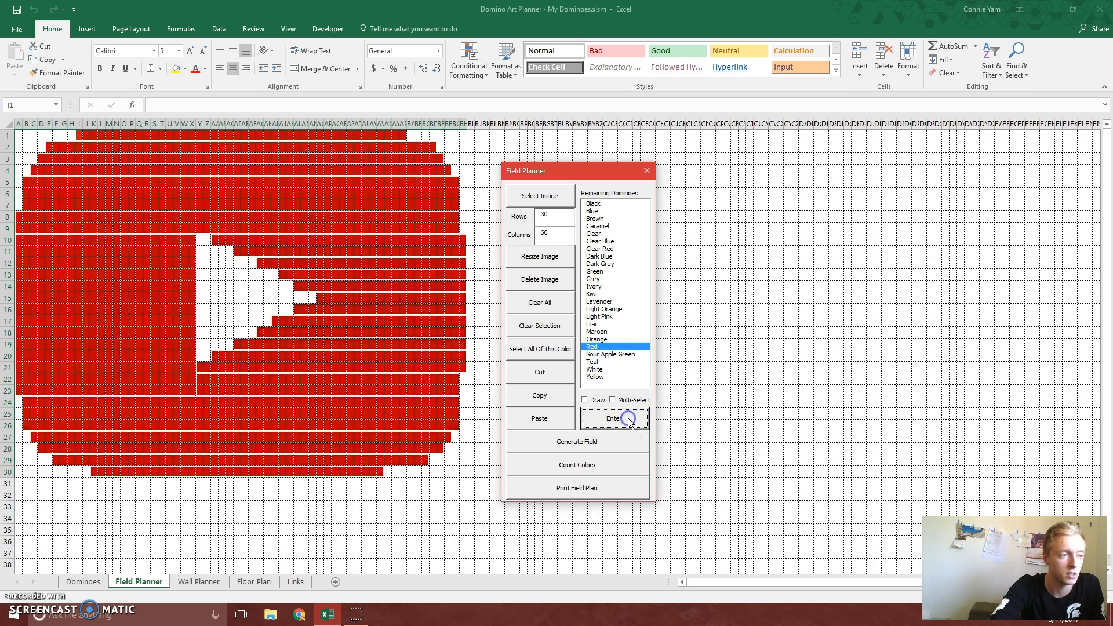
left_click(406, 346)
left_click(406, 347)
Cut the whole field starting at A1 and paste it at B2, one row down and one column across
left_click(526, 398)
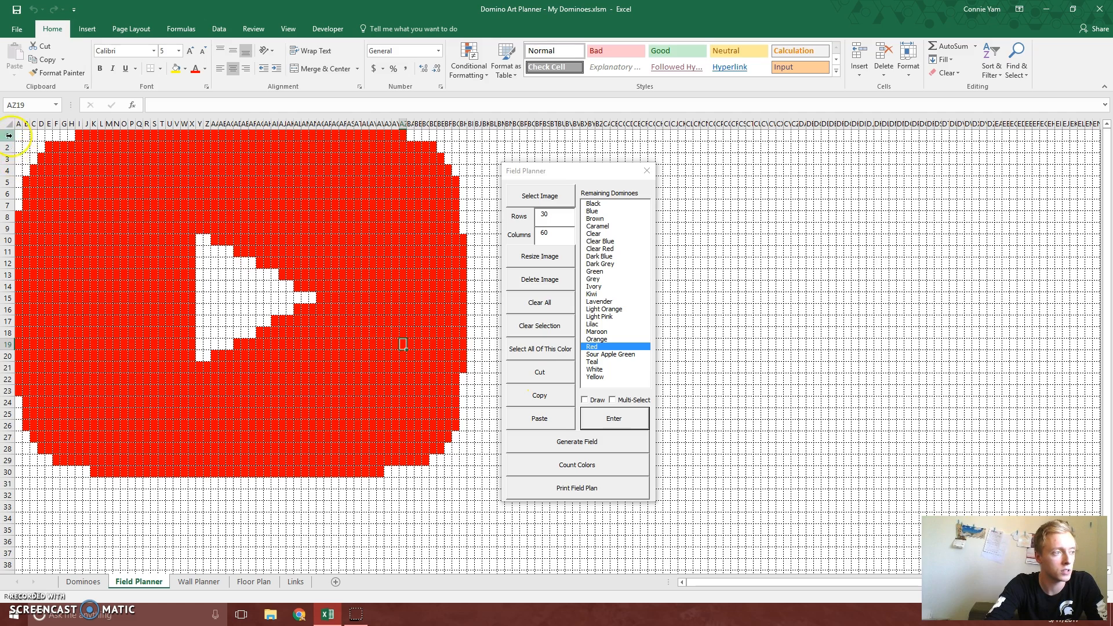
left_click_drag(18, 135, 464, 474)
left_click(539, 371)
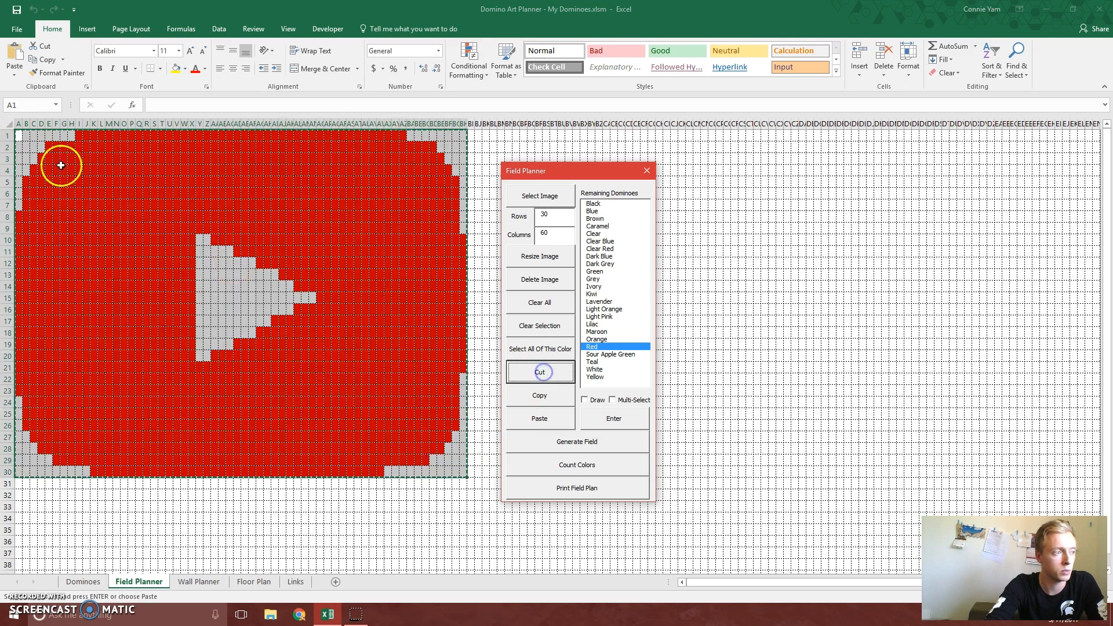
left_click(24, 148)
left_click(539, 418)
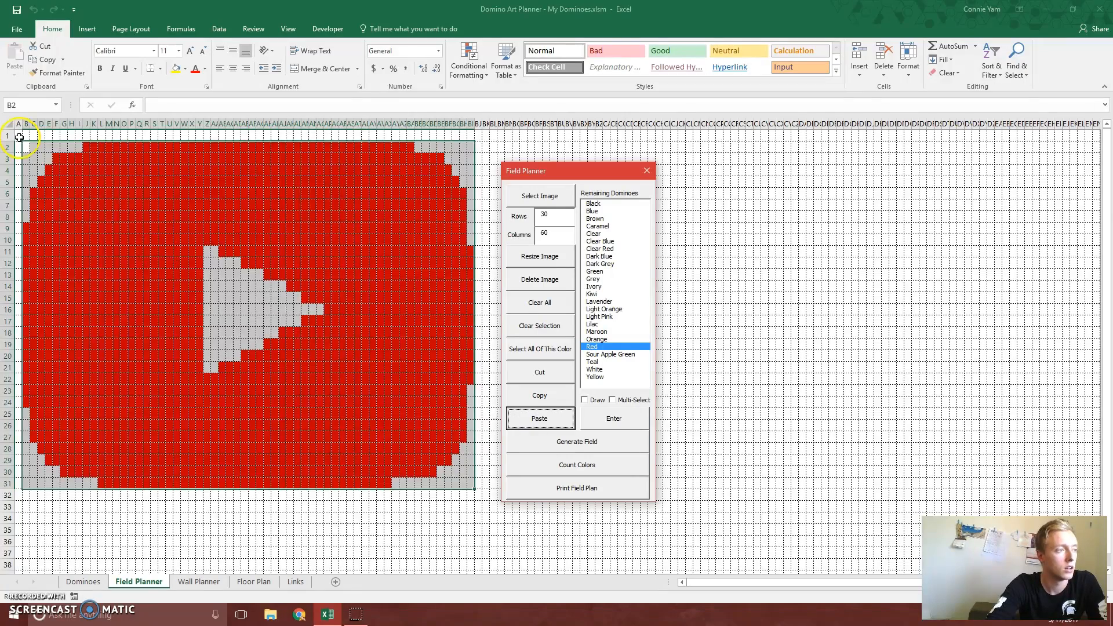
Check the size of the field with a one-domino border and set it to 32 rows and 64 columns
left_click(19, 137)
left_click_drag(42, 135, 162, 134)
left_click_drag(20, 136, 479, 491)
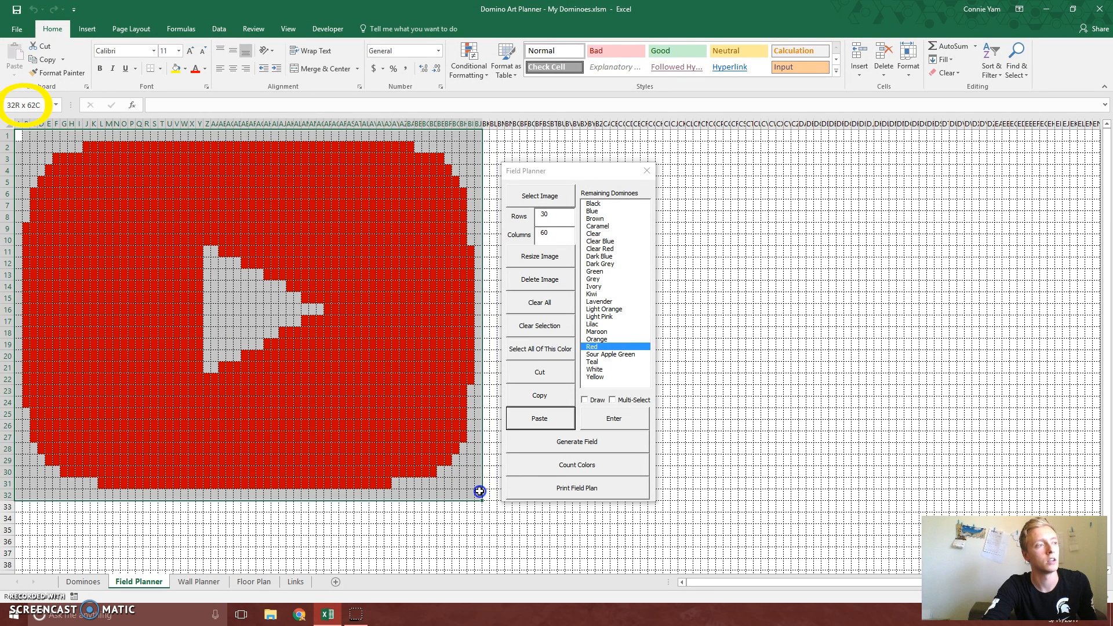
left_click_drag(479, 492, 480, 491)
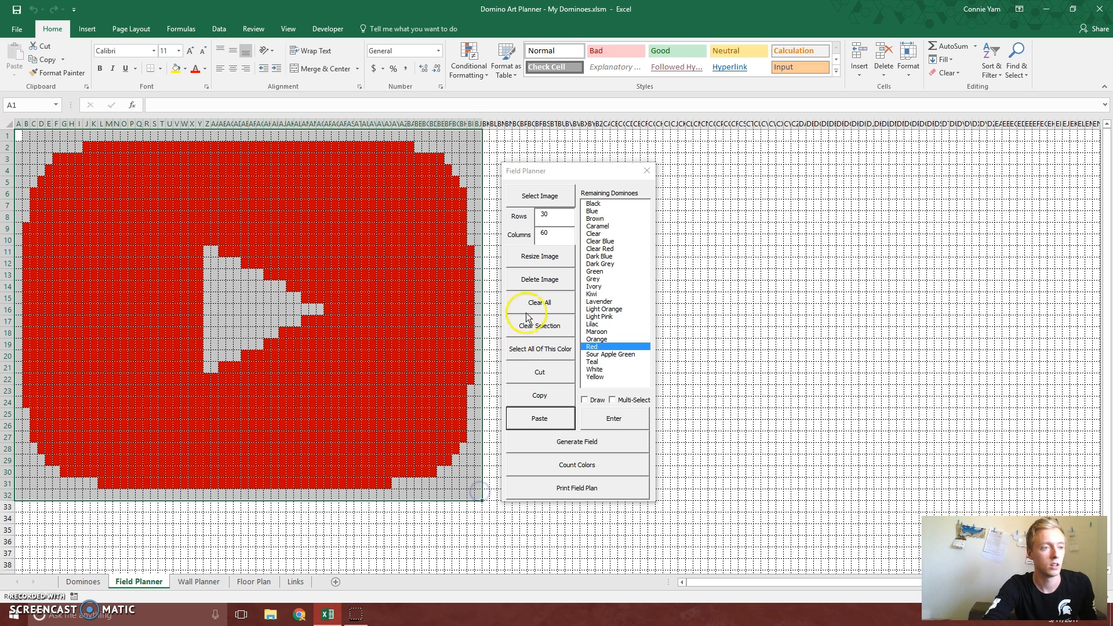
left_click(531, 217)
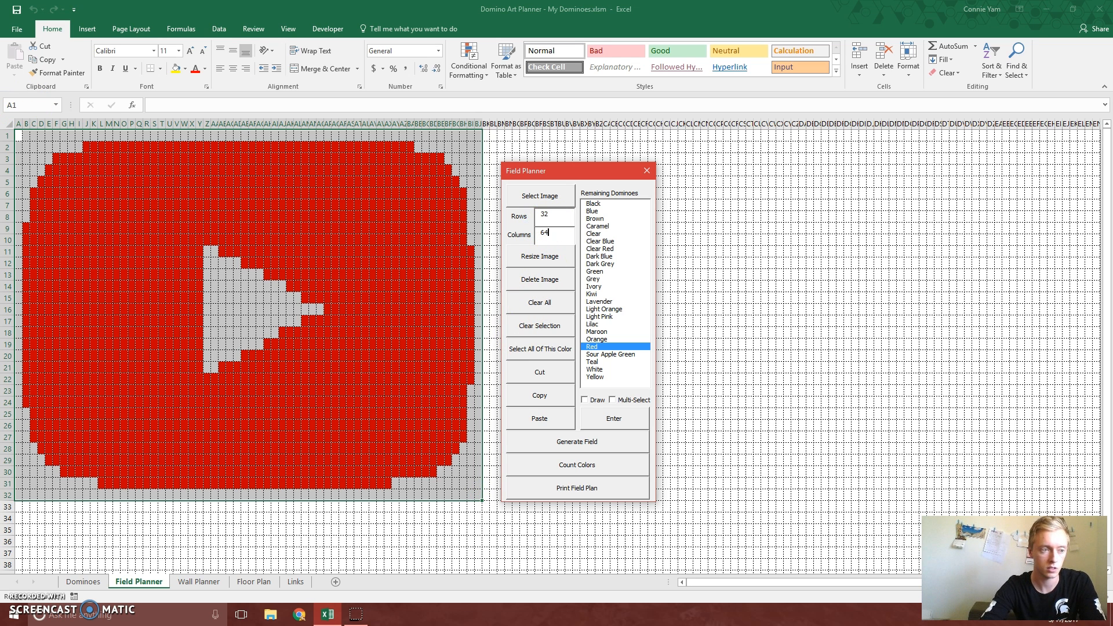
left_click(477, 494)
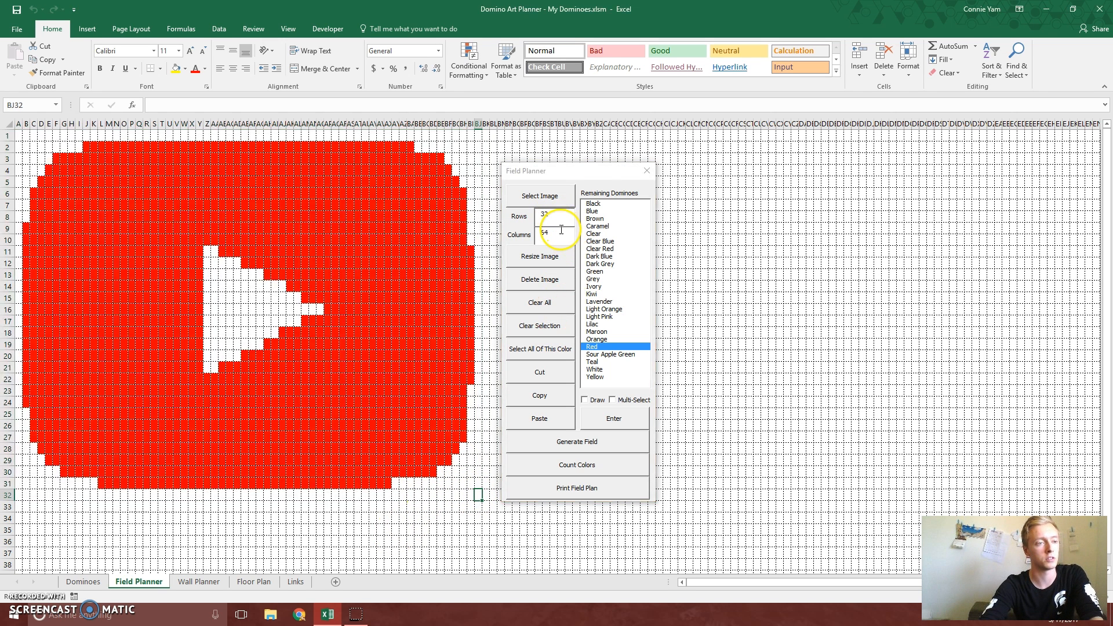
Select all blank cells within the field, try Black on them, and recolor them White
left_click(19, 135)
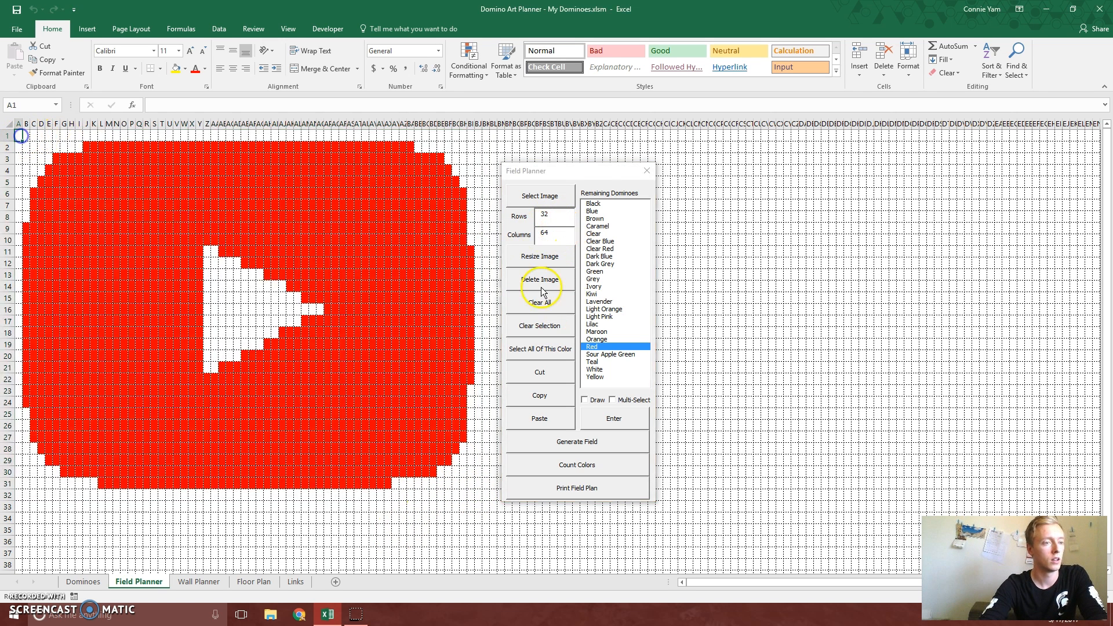
left_click(547, 348)
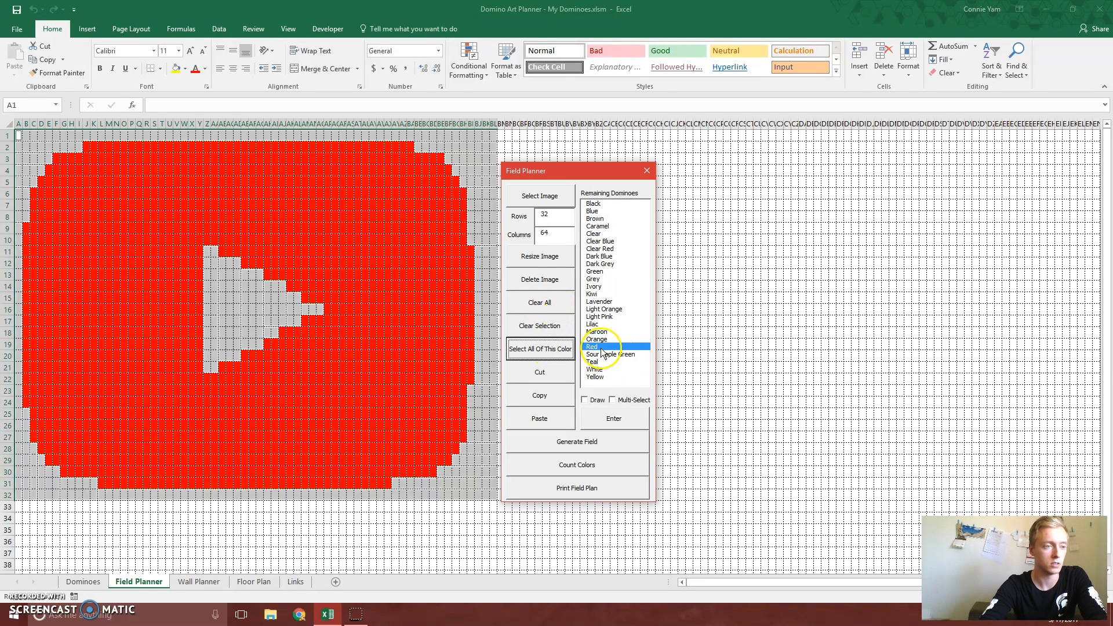
left_click(604, 206)
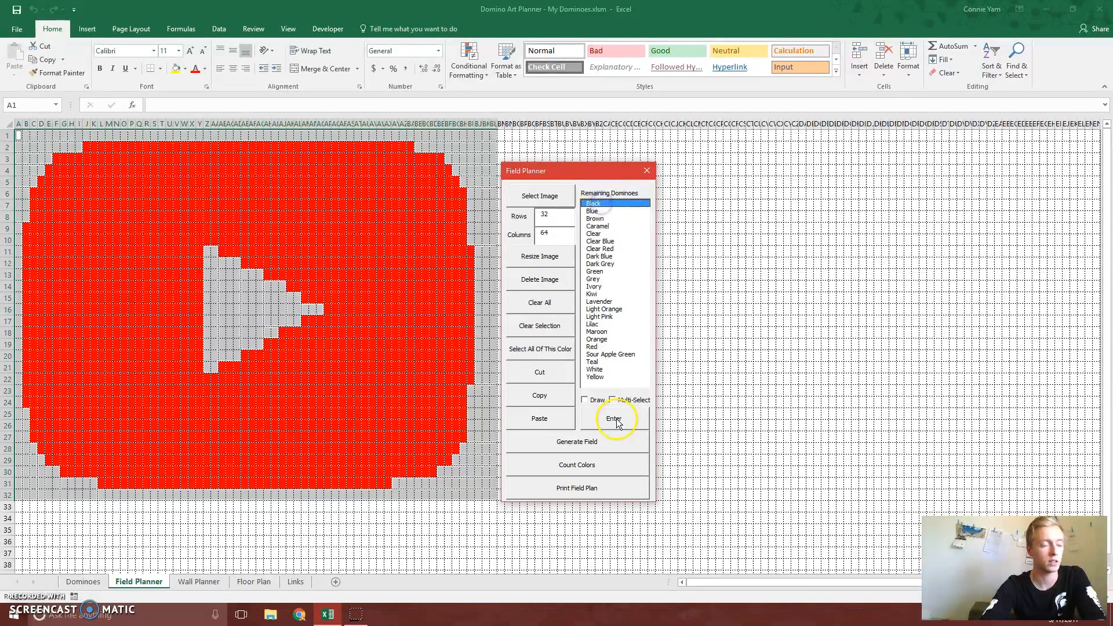
left_click(616, 420)
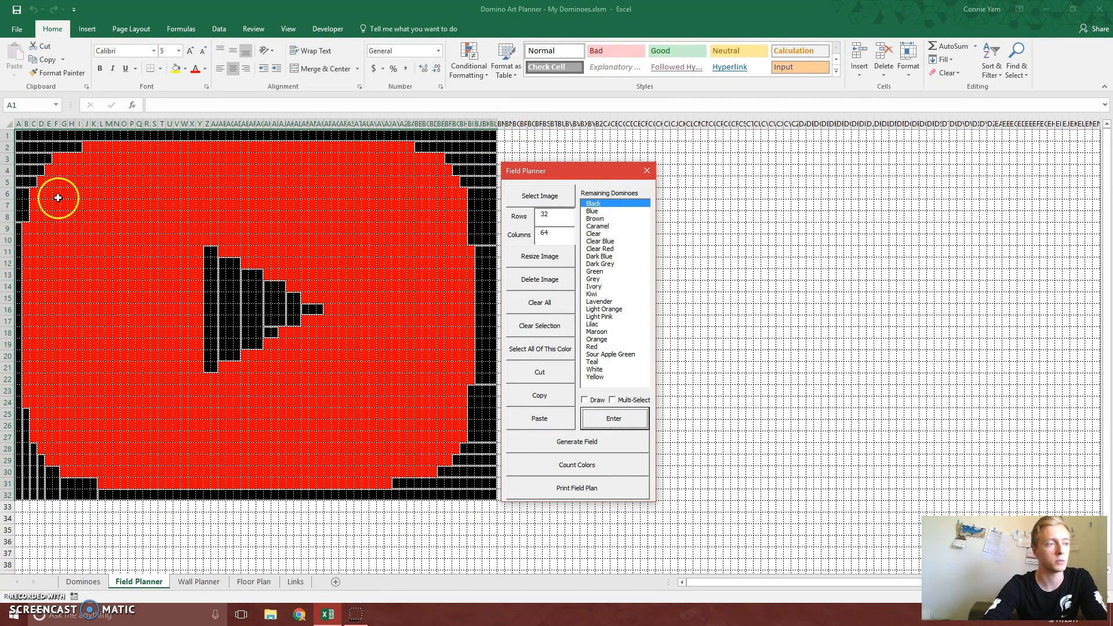
left_click(594, 369)
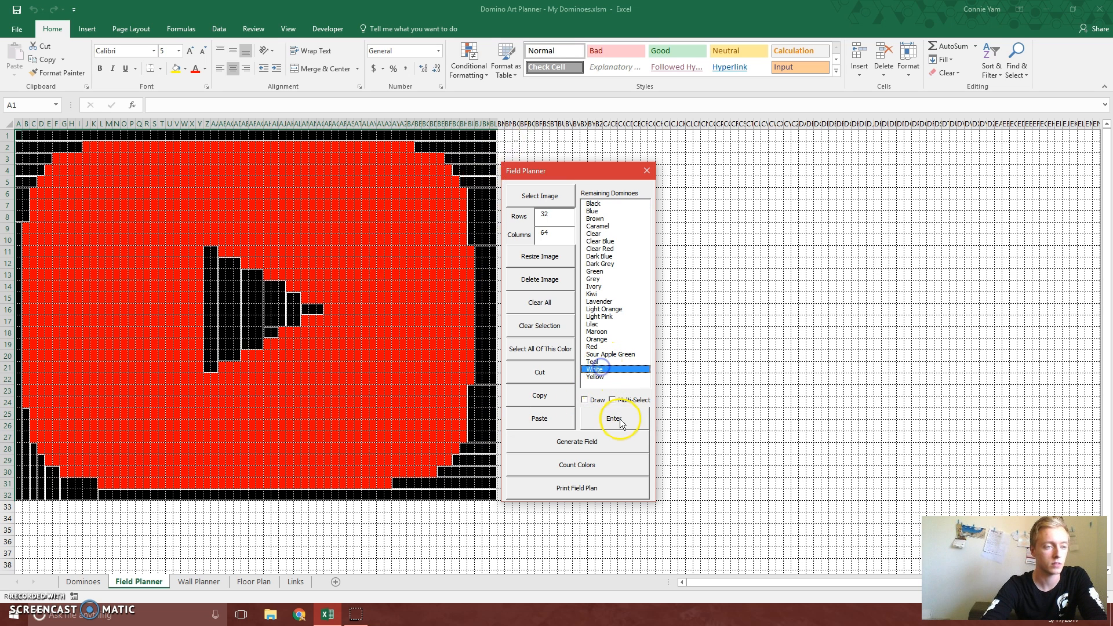
left_click(614, 418)
left_click(410, 529)
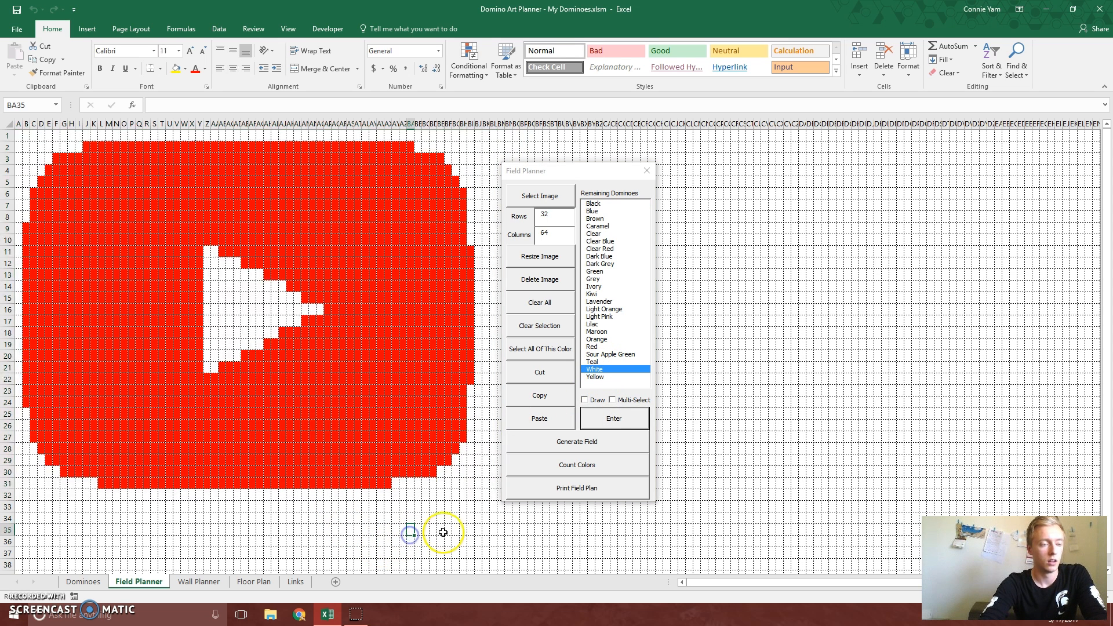
Draw a one-domino-wide Black outline around the edge of the red logo shape and turn drawing mode off
left_click(585, 401)
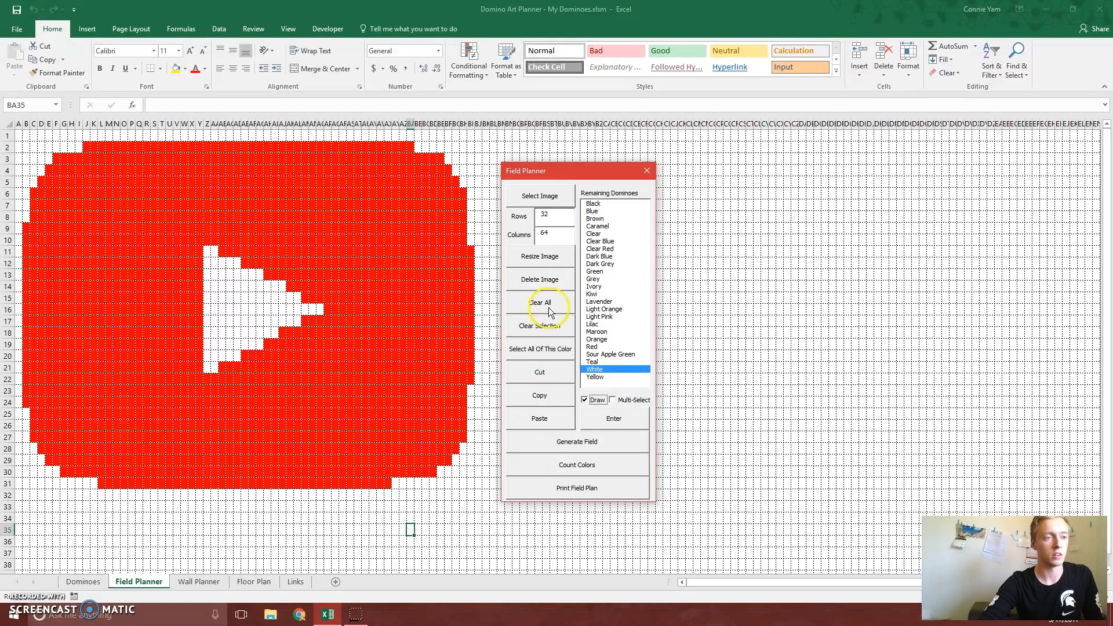
left_click(597, 204)
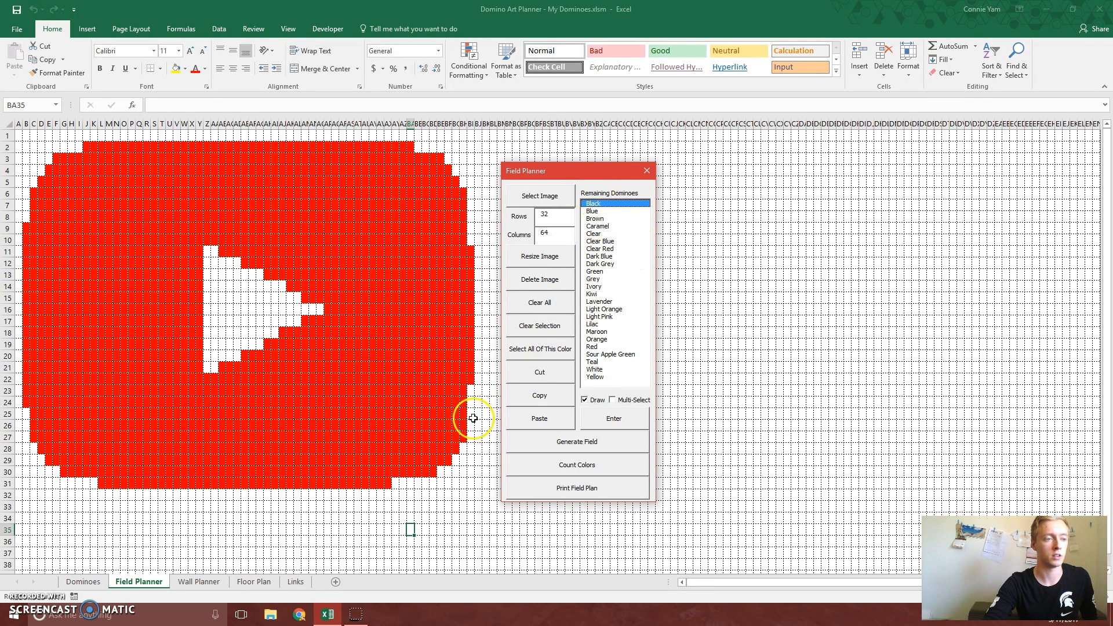
left_click_drag(472, 379, 462, 197)
left_click(455, 180)
left_click(447, 169)
left_click(440, 158)
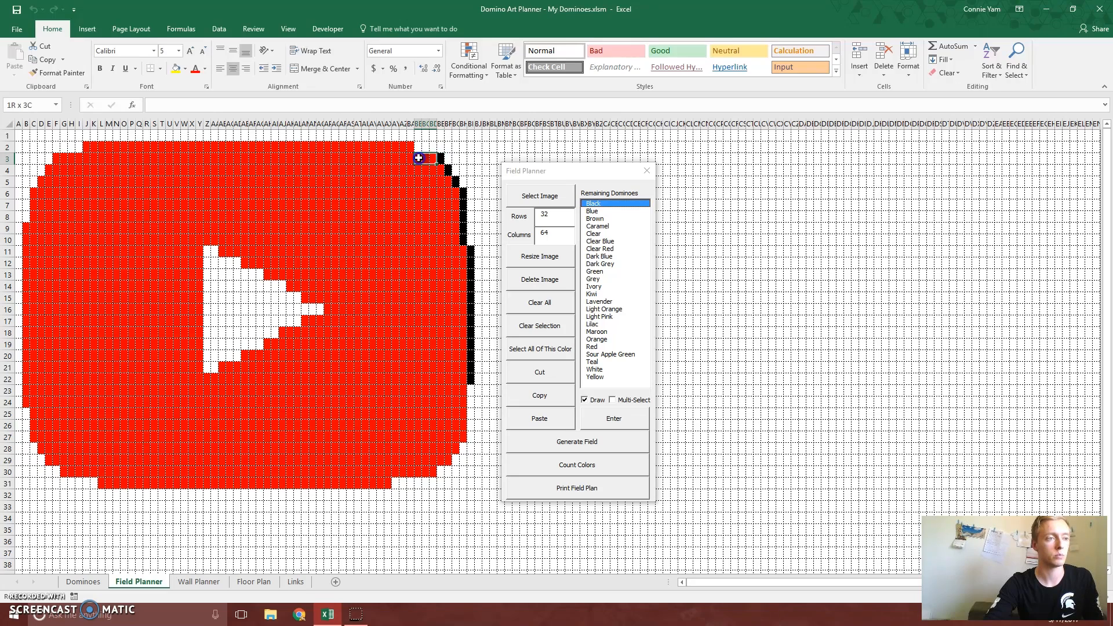
left_click_drag(411, 152, 26, 403)
left_click(48, 170)
left_click(41, 181)
left_click_drag(33, 414, 35, 438)
left_click(41, 449)
left_click_drag(48, 460, 94, 472)
left_click_drag(101, 482, 387, 483)
mouse_move(395, 473)
left_mouse_down()
mouse_move(433, 472)
mouse_move(462, 391)
left_mouse_up()
left_click(584, 399)
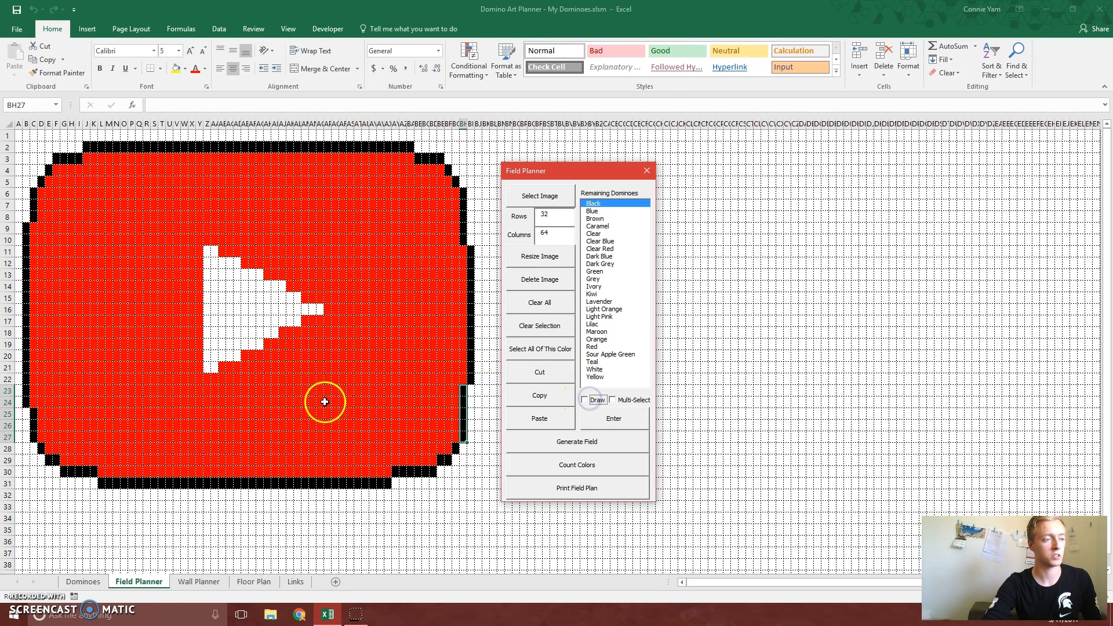
left_click(371, 366)
left_click(337, 366)
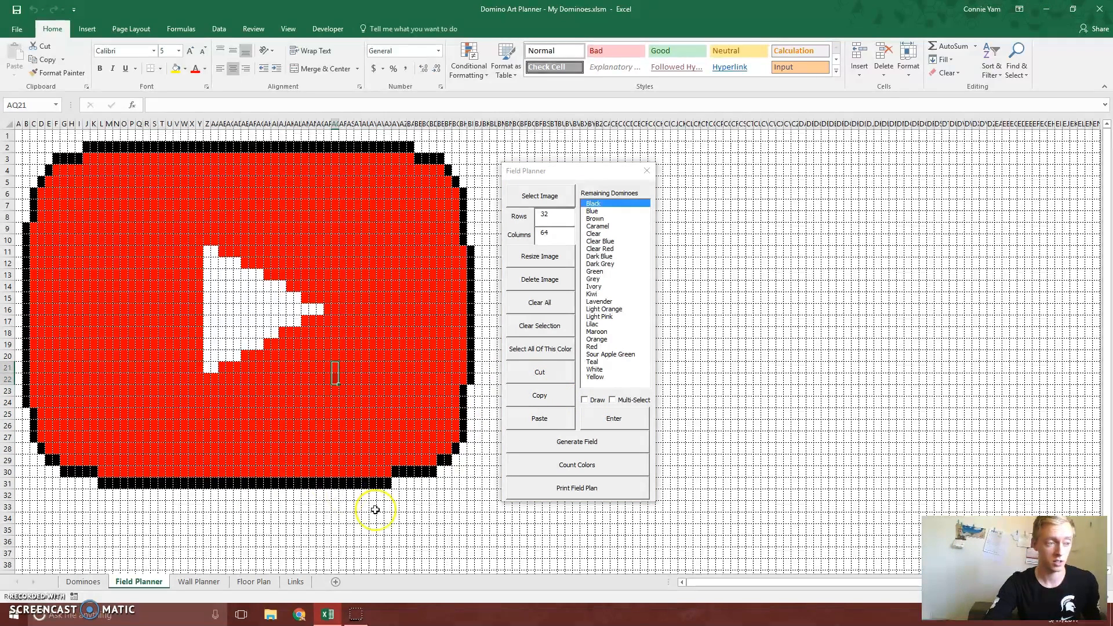
left_click(393, 517)
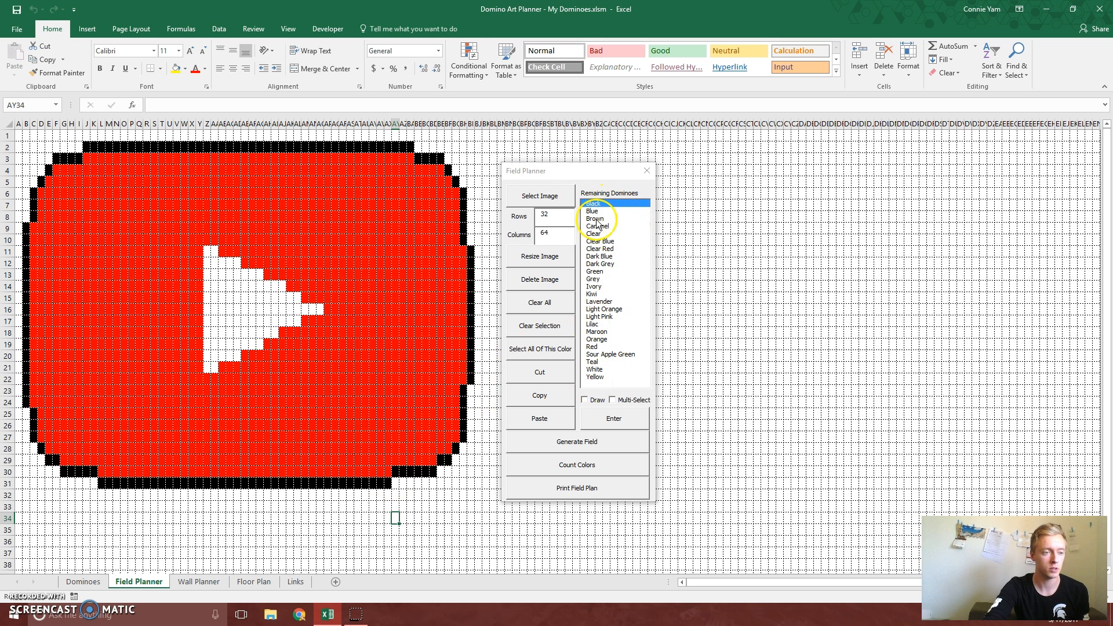
Review the remaining domino amounts on the Dominoes sheet and count the colors used in the field
left_click(84, 582)
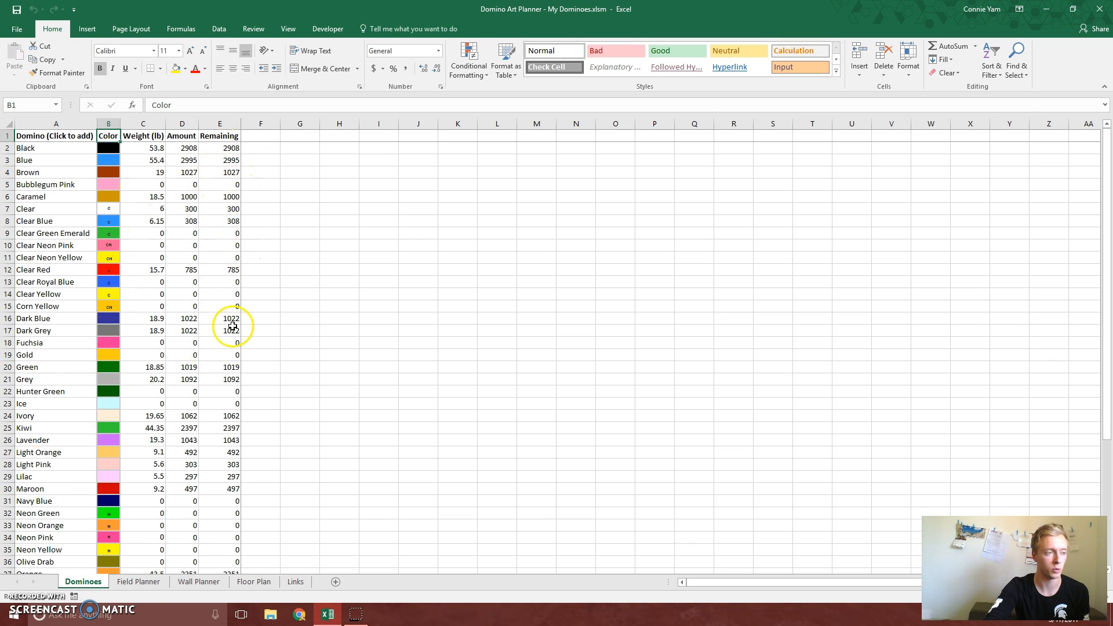
left_click(132, 585)
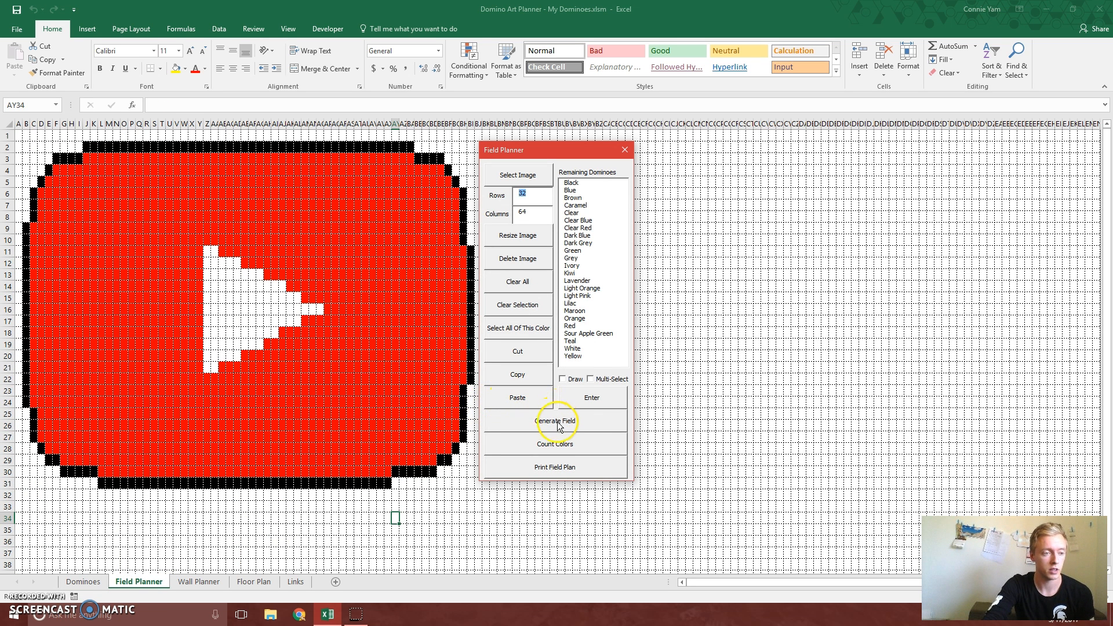
left_click(541, 445)
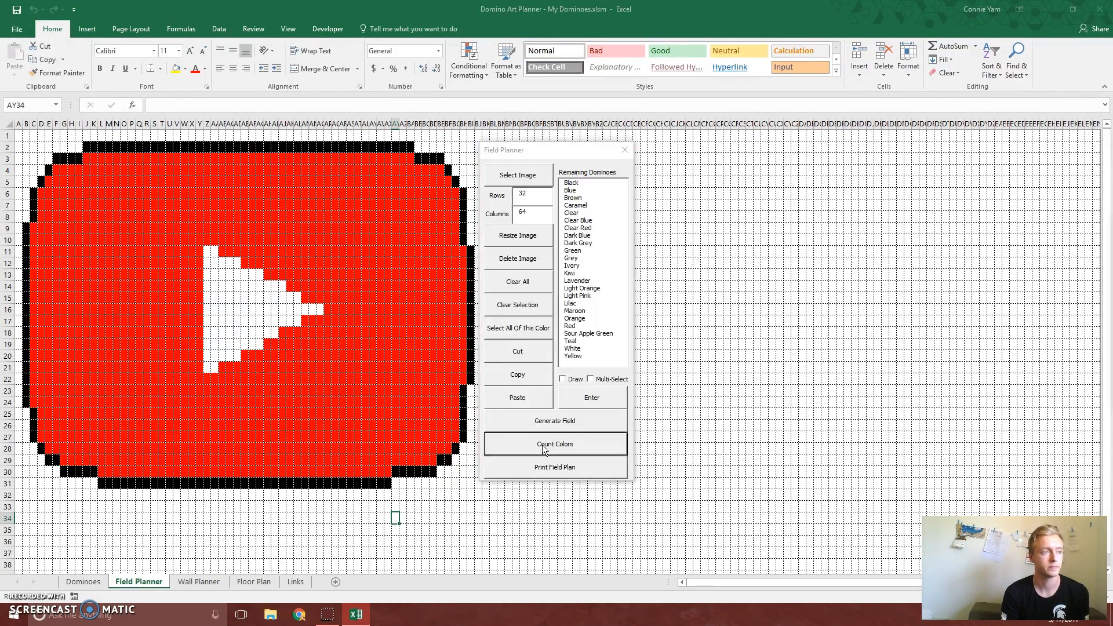
left_click_drag(843, 238, 763, 262)
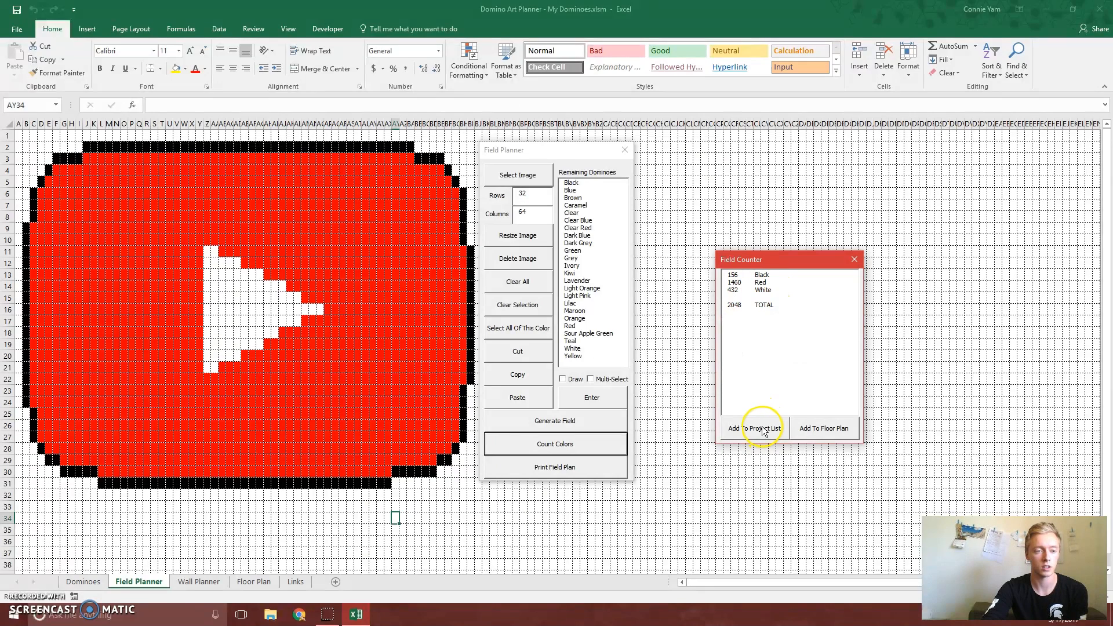
Add the field's color counts to the project list under the name YT
left_click(755, 429)
type("Y")
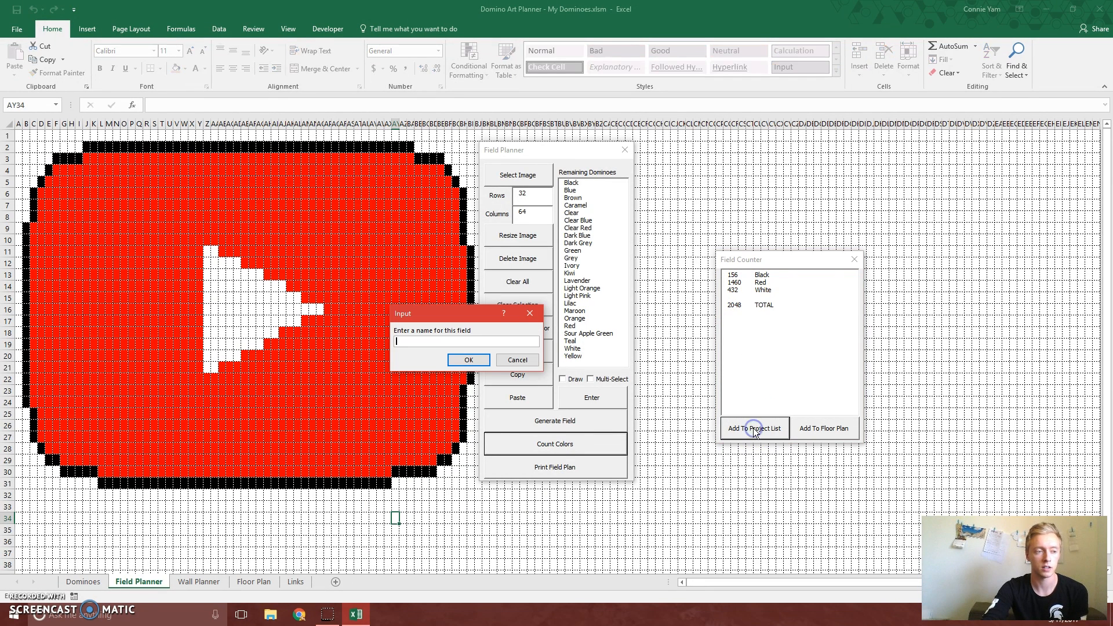
type("T")
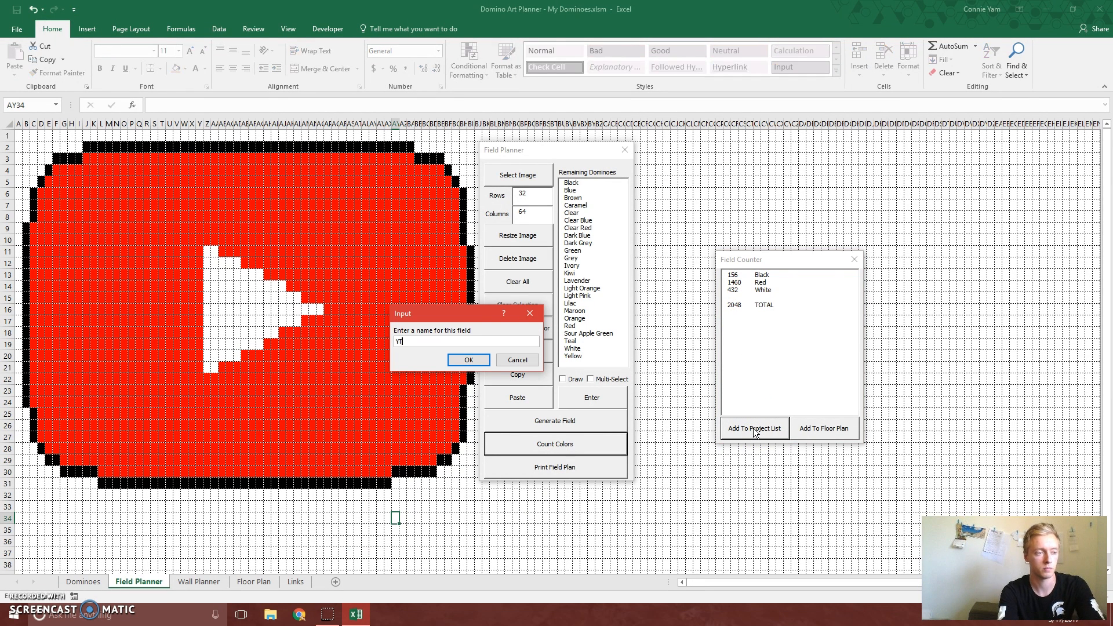
key("Return")
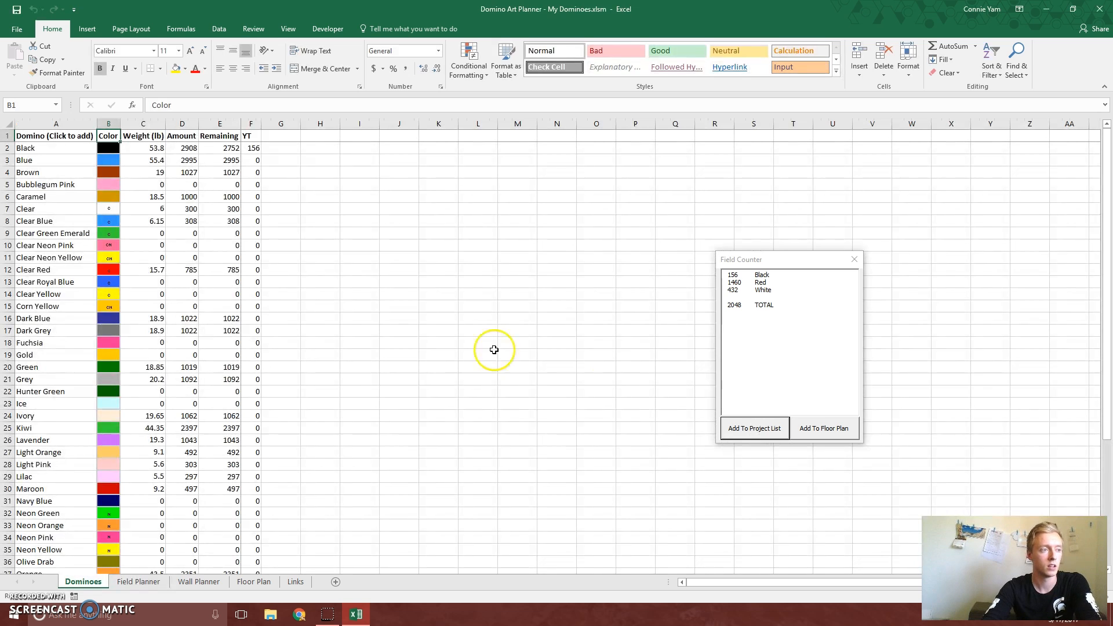
Review the YT column's Black, Red, White and Total entries and the Remaining amounts on the Dominoes sheet
left_click(251, 123)
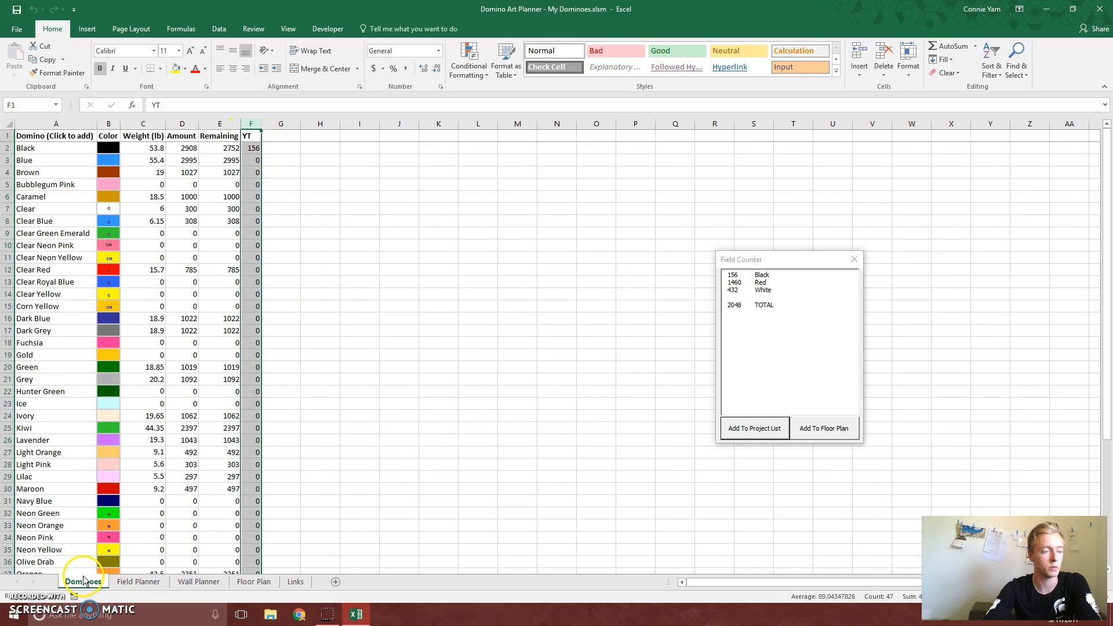
left_click(322, 231)
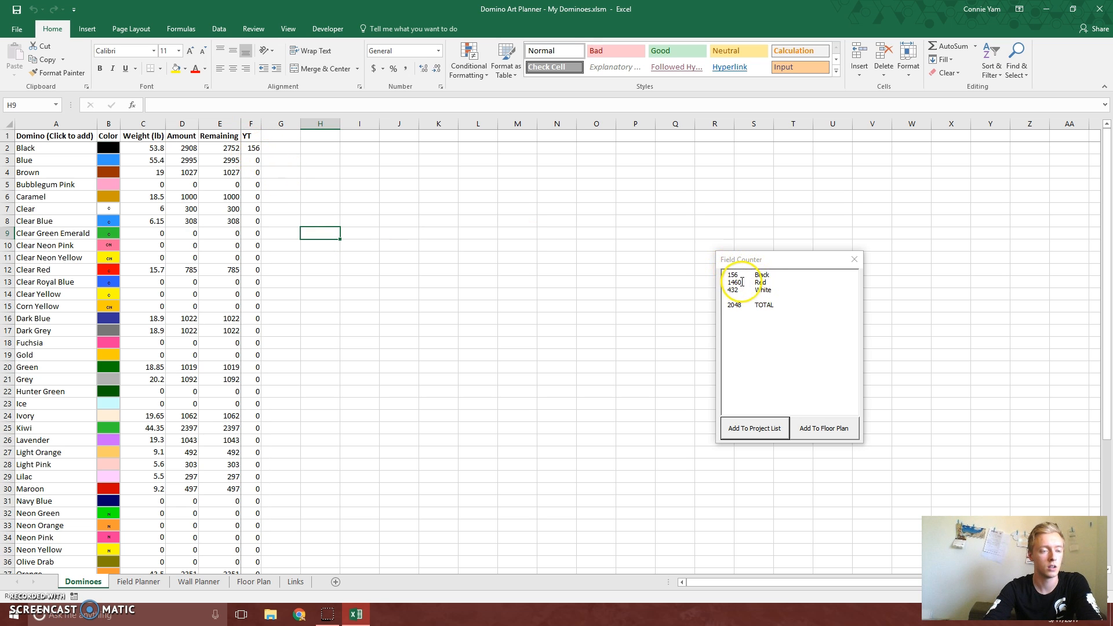
left_click(257, 150)
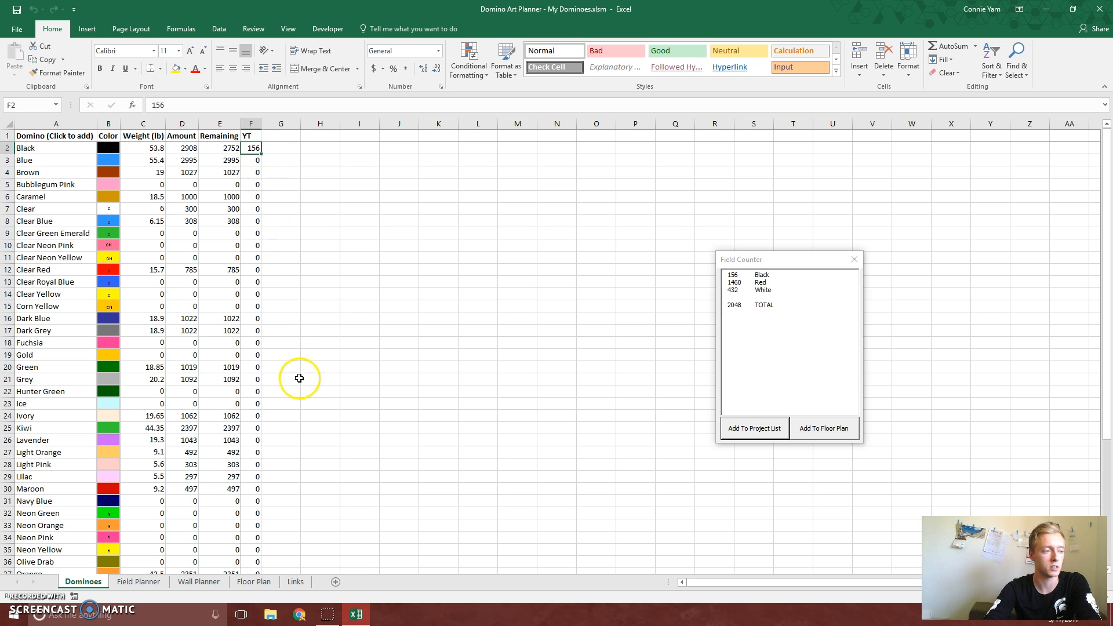
scroll(290, 374, "down", 5)
left_click(257, 428)
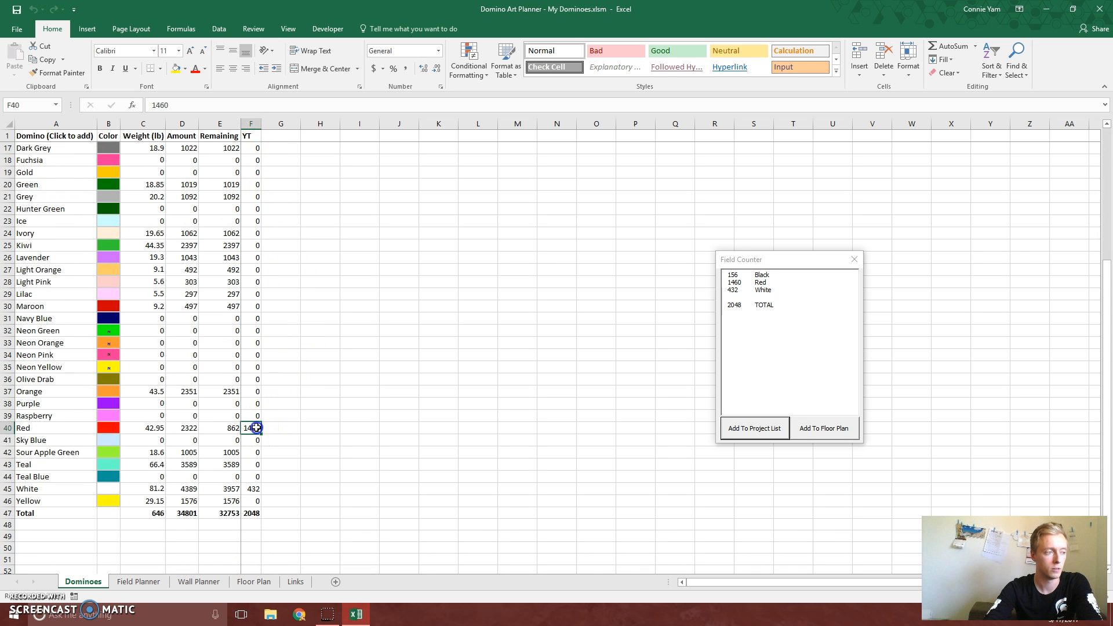
left_click(258, 491)
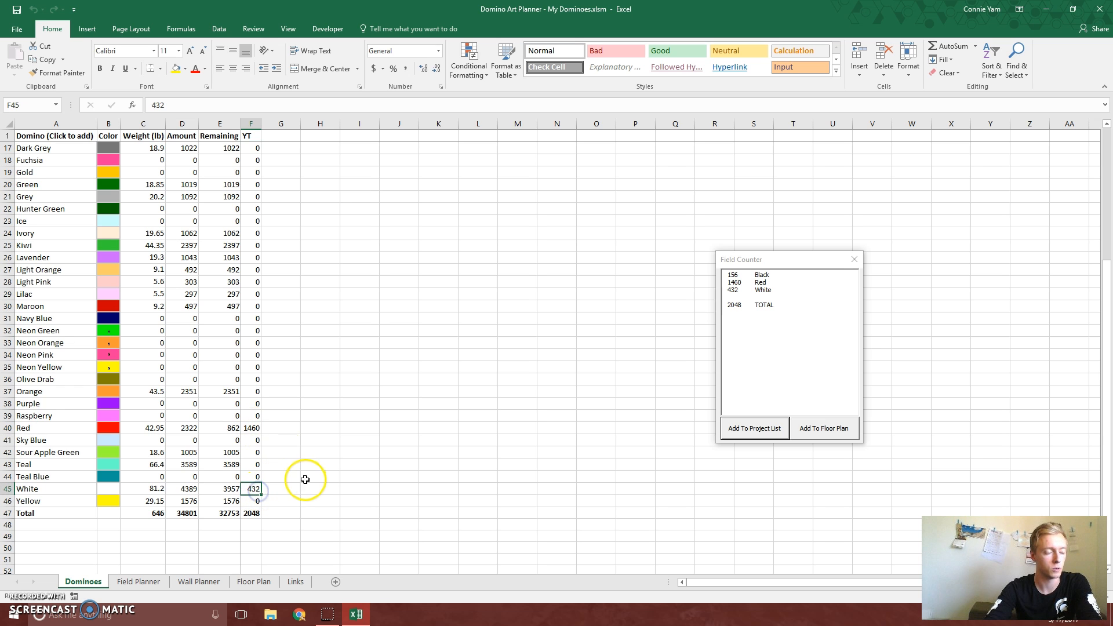
left_click(249, 515)
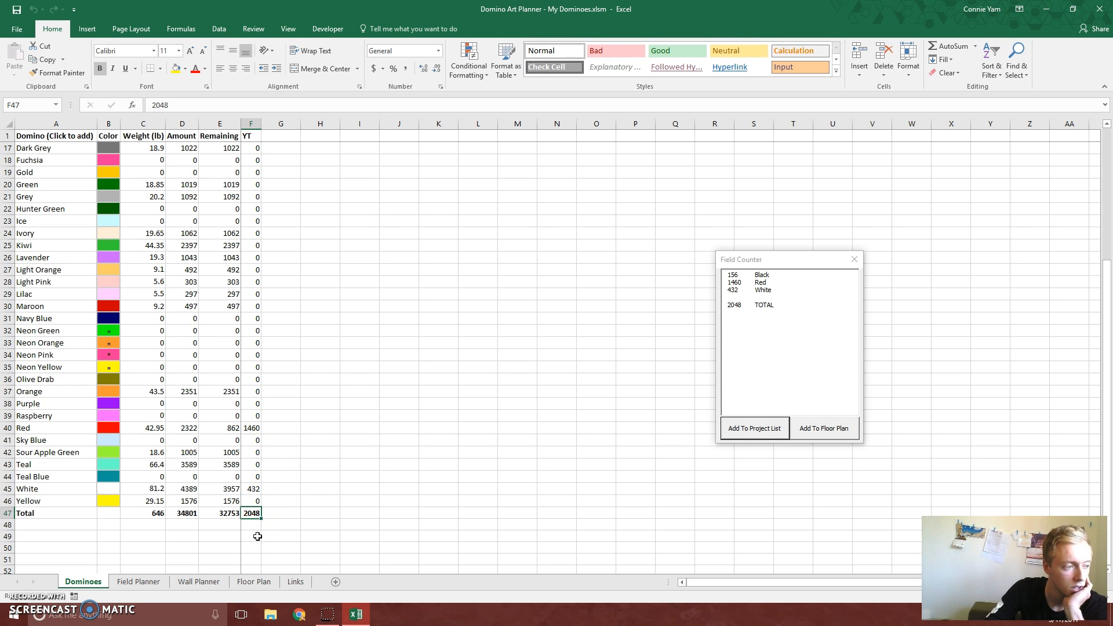
left_click(227, 123)
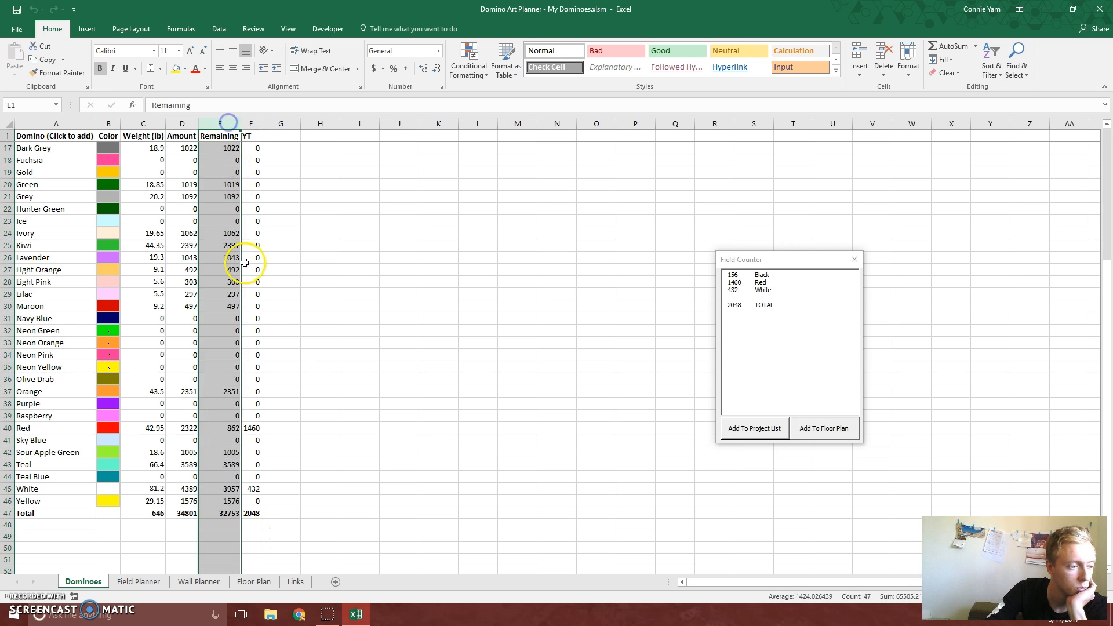
scroll(286, 365, "up", 5)
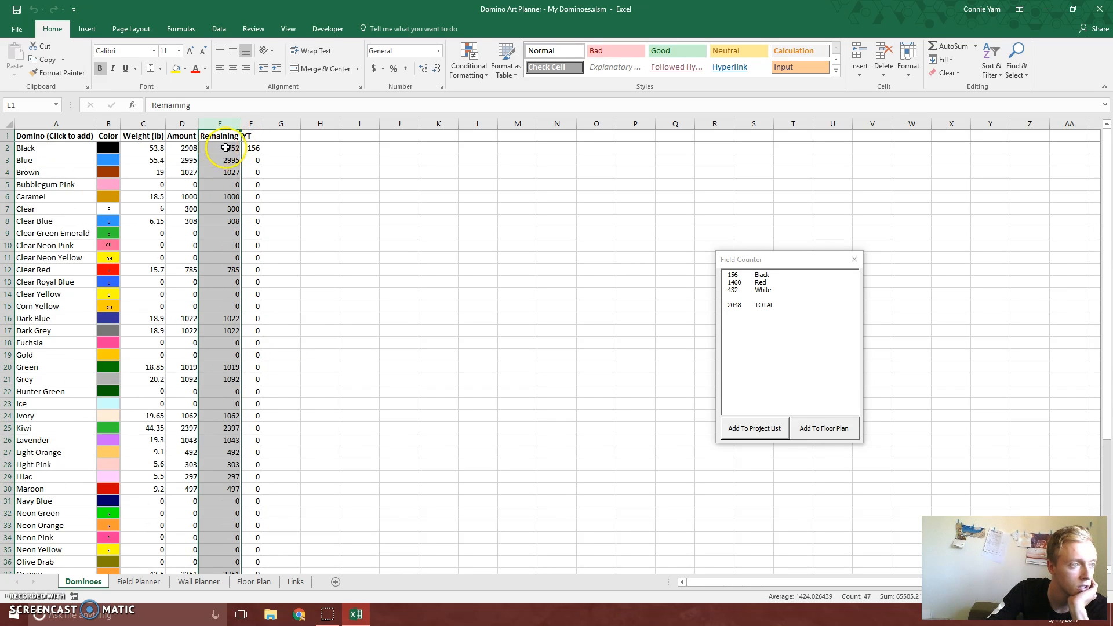
left_click(286, 213)
scroll(329, 401, "down", 6)
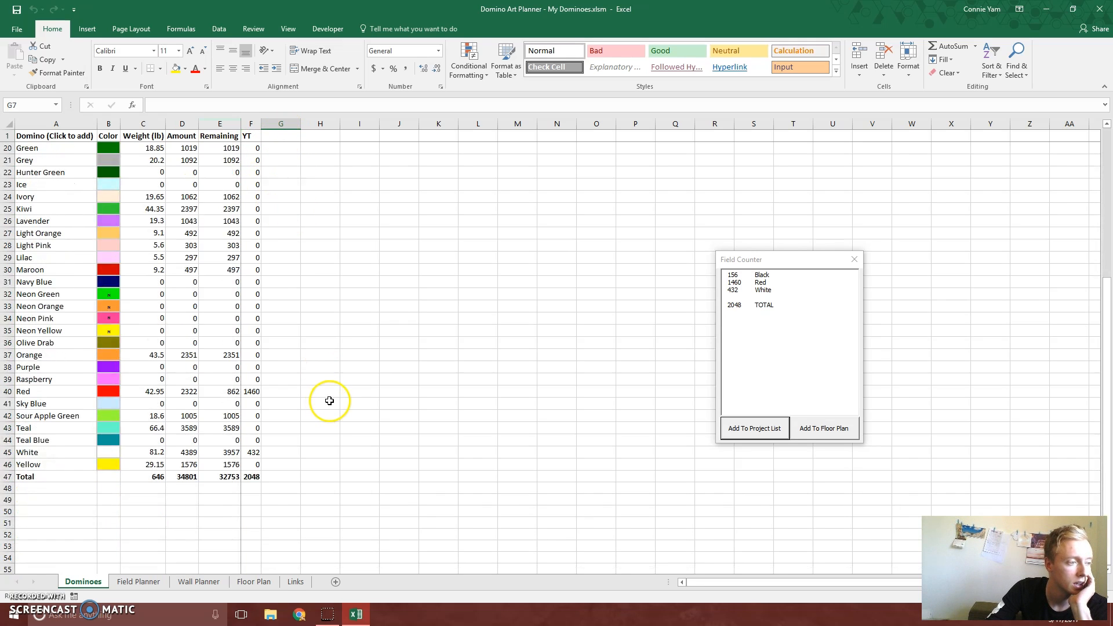
scroll(330, 401, "up", 6)
Add a column headed "project 2" beside YT on the Dominoes sheet and enter 3000 for Black
left_click(280, 134)
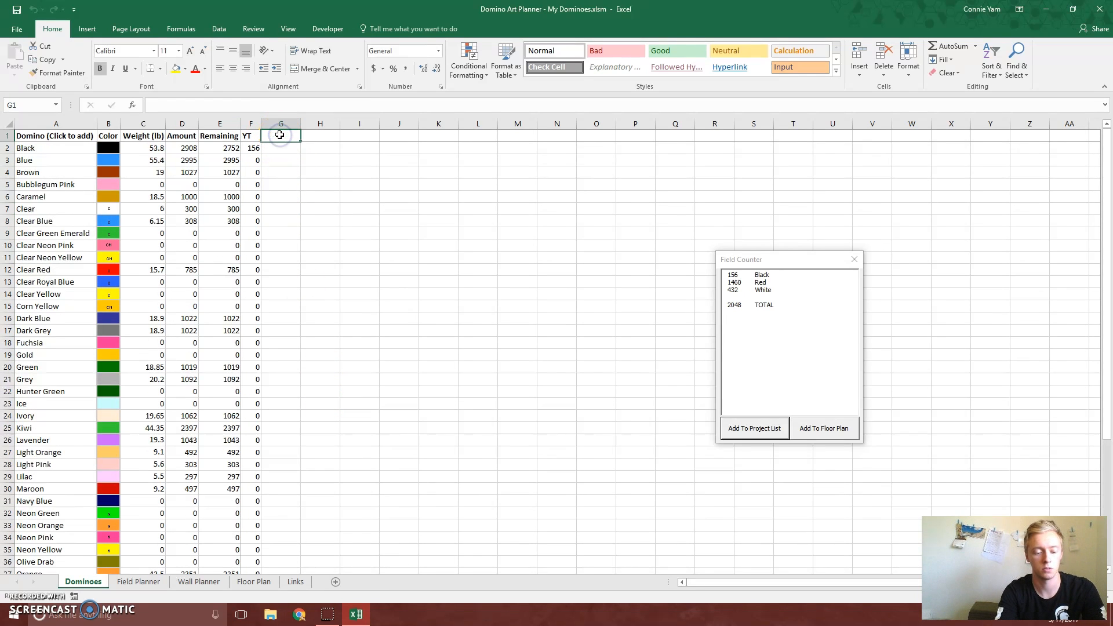
type("project")
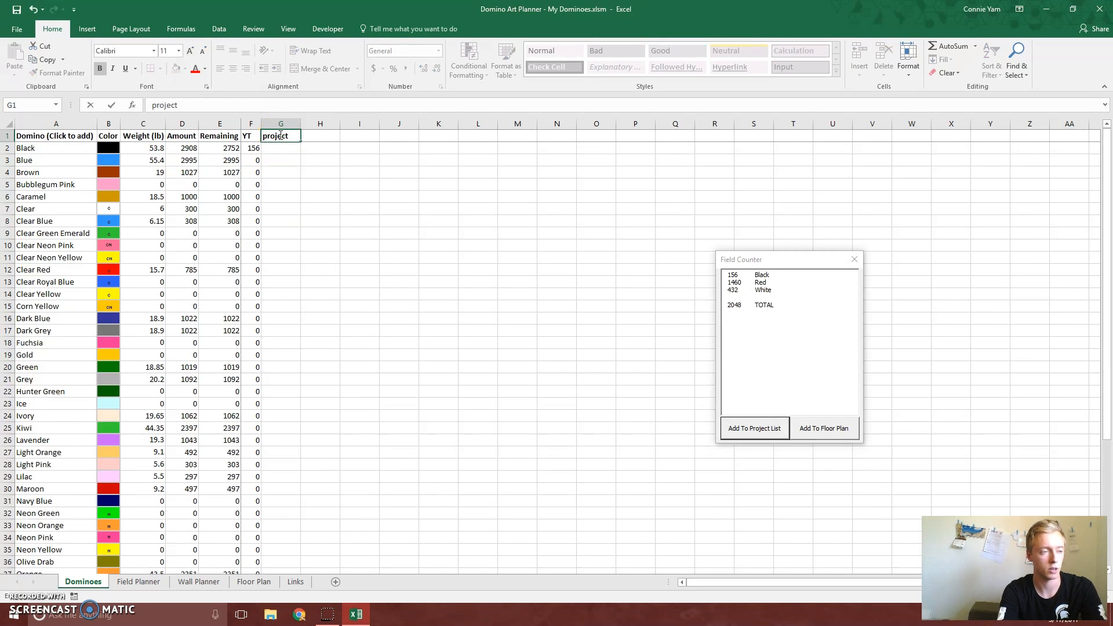
type(" 2")
key("Return")
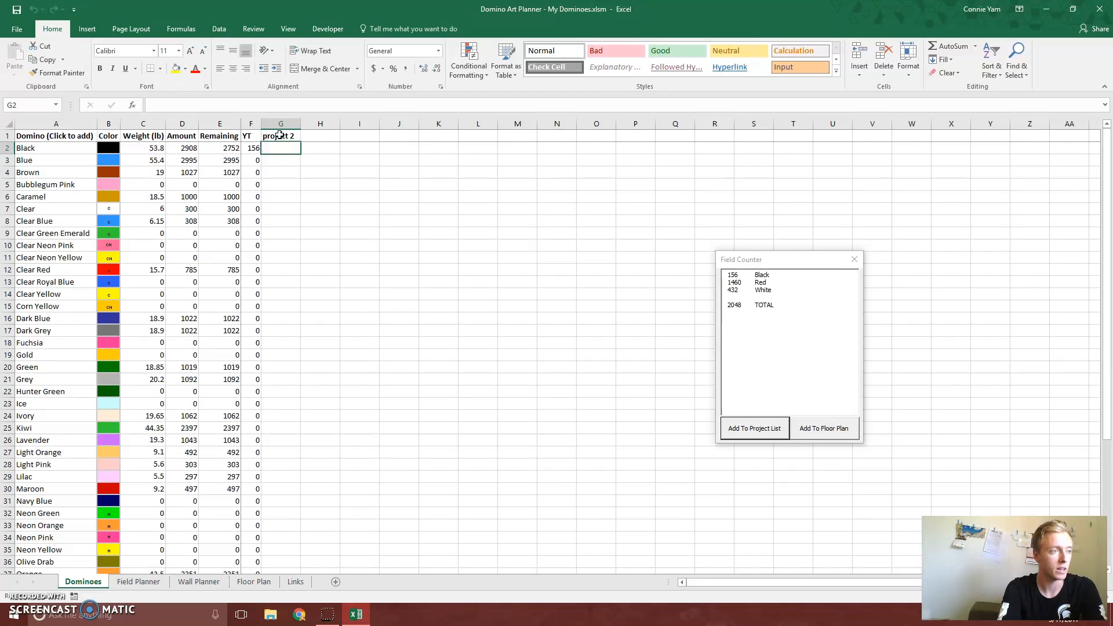
type("300")
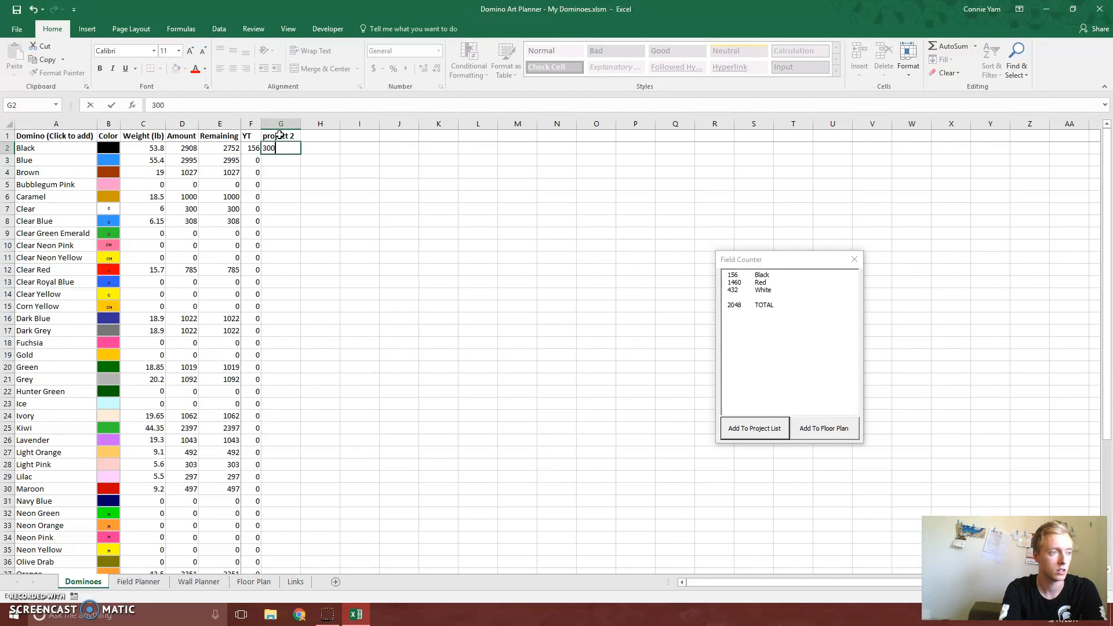
type("0")
key("Return")
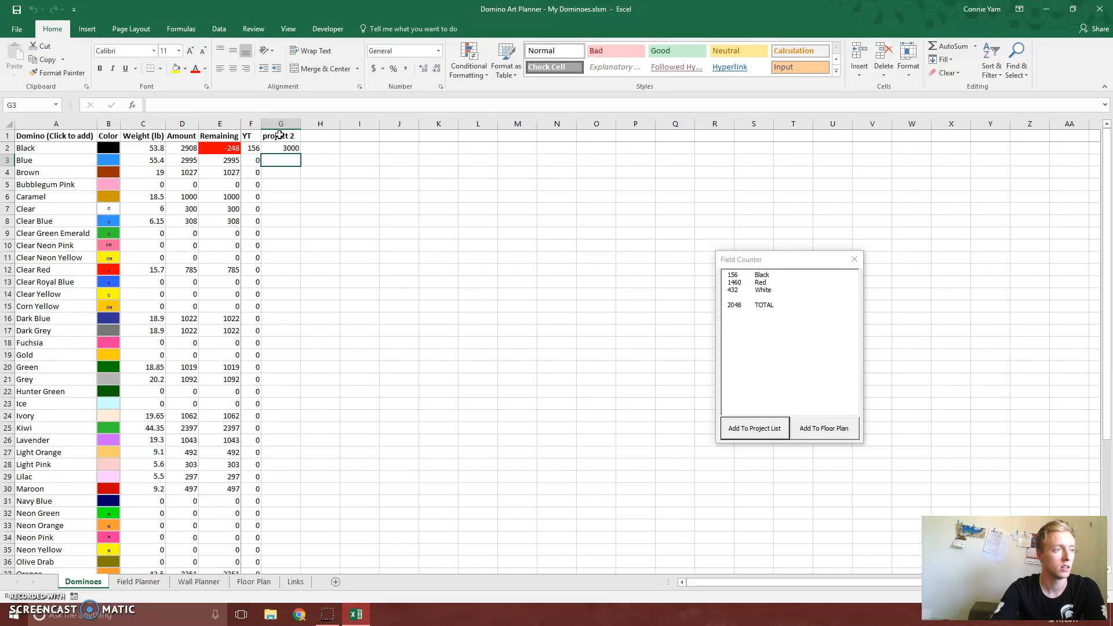
Check Black's remaining amount and whether the Field Planner's list of remaining dominoes still offers Black
left_click(207, 149)
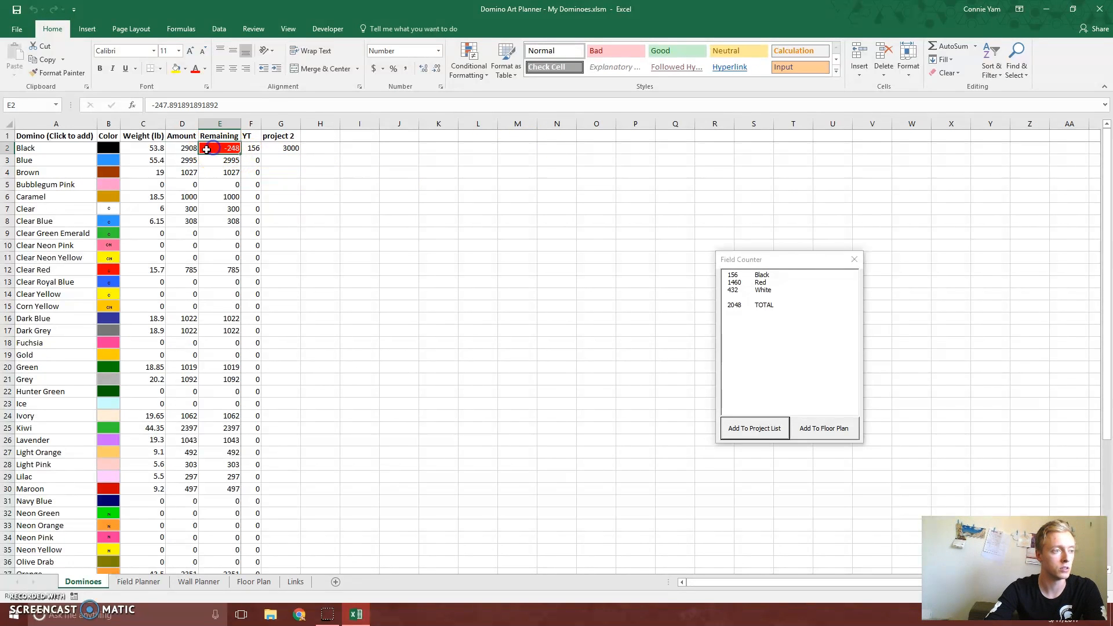
left_click(139, 581)
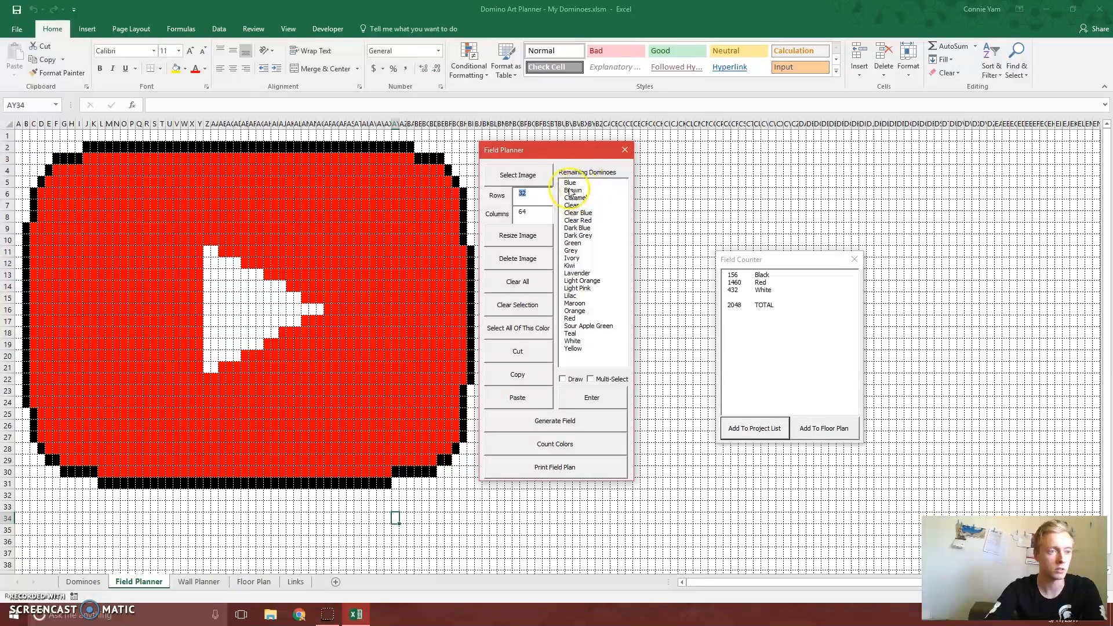
left_click(84, 582)
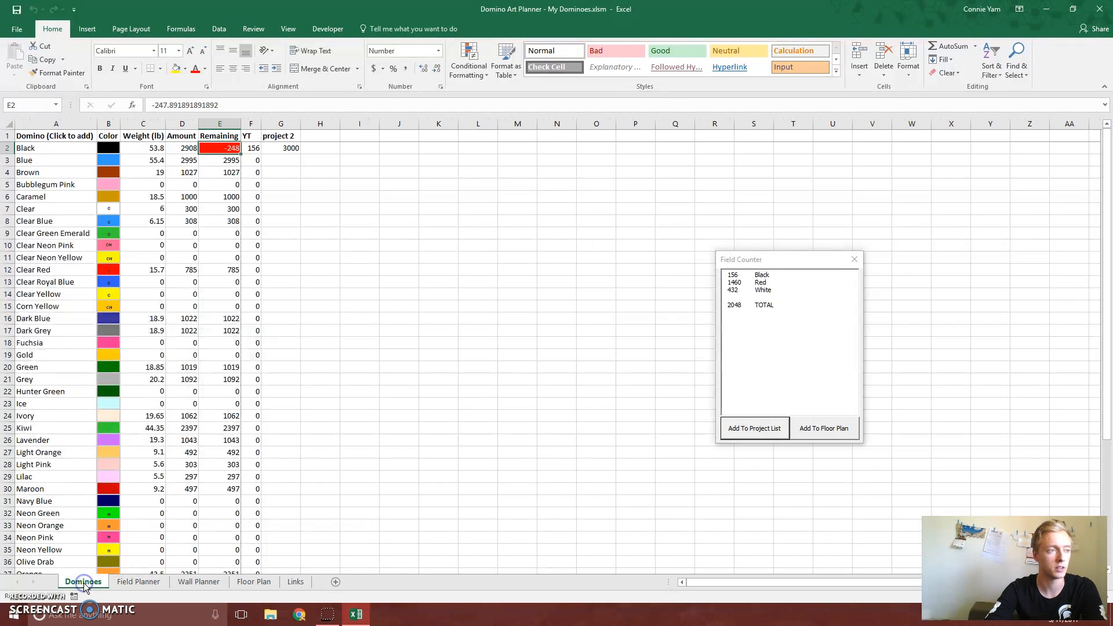
Delete the entire "project 2" column from the Dominoes sheet
left_click(289, 124)
right_click(288, 126)
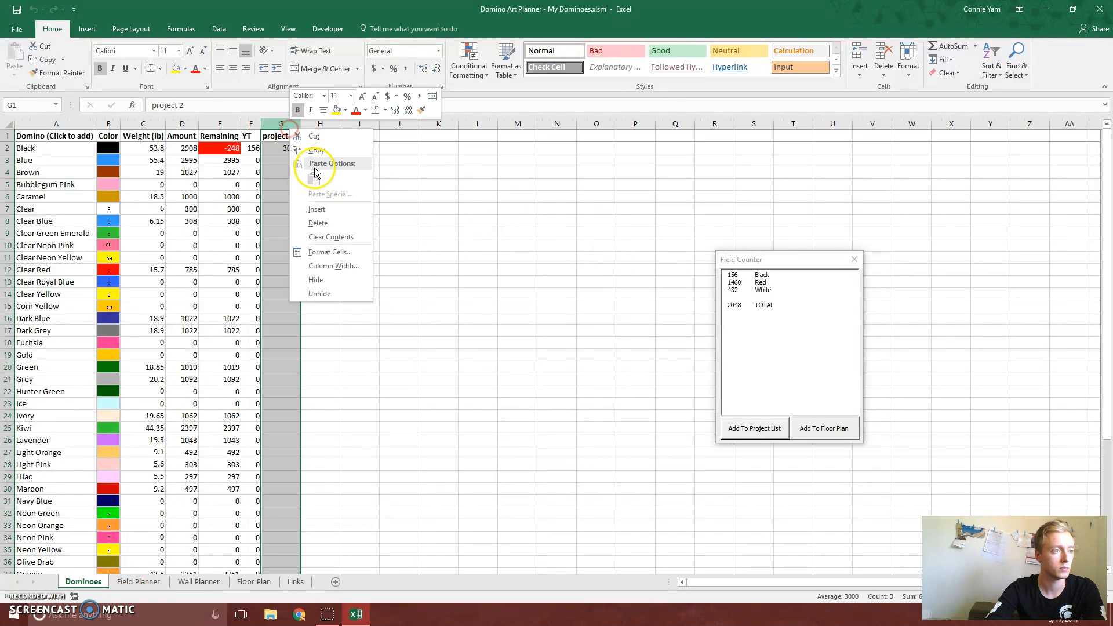
left_click(317, 220)
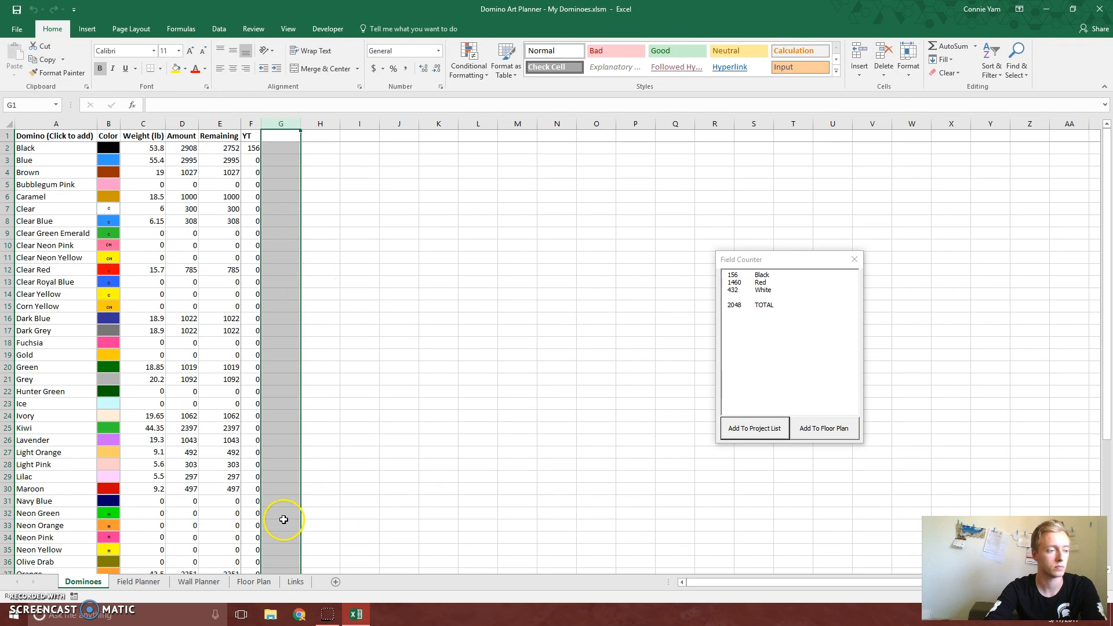
Return to the Field Planner sheet and add the counted field to the floor plan
left_click(138, 582)
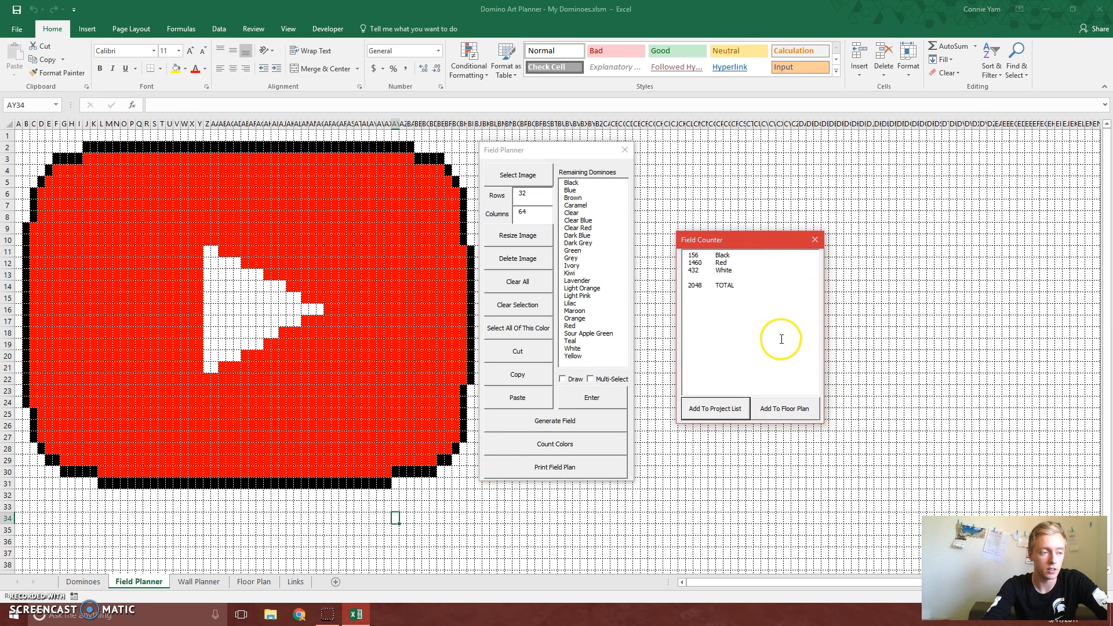
left_click(783, 409)
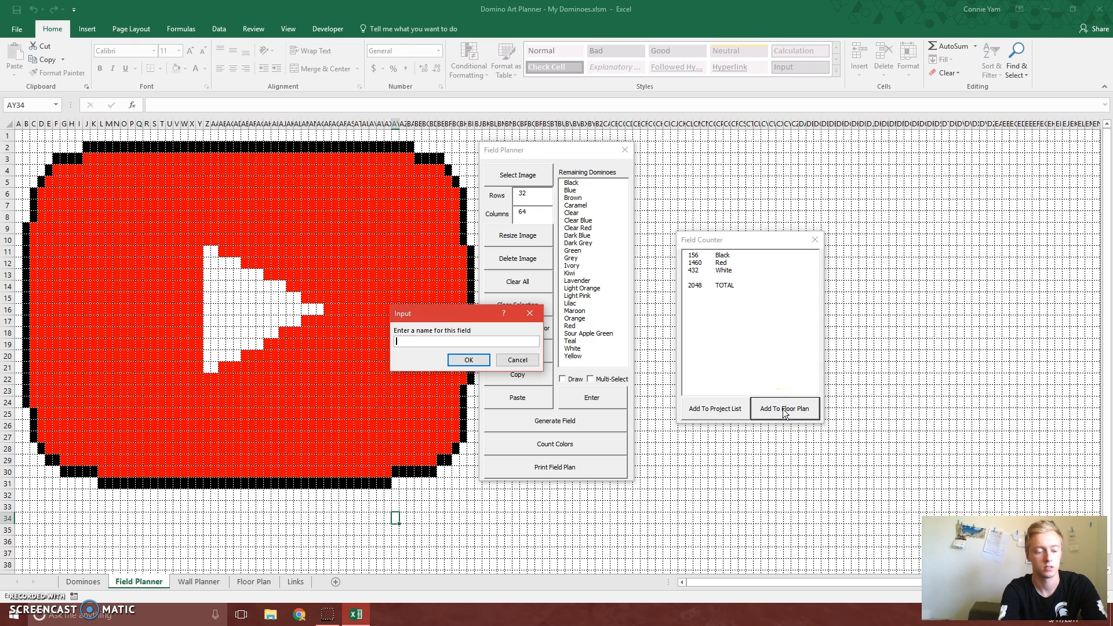
key("Return")
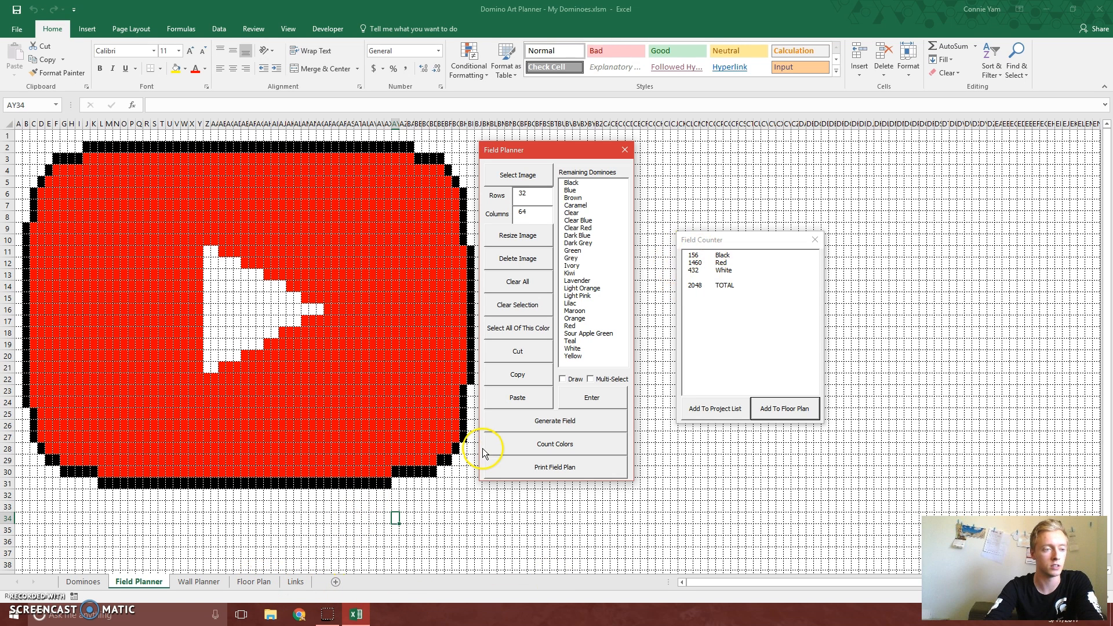
Generate the printable field plan named YT without blocks for the instructions, and close both print previews
left_click(555, 473)
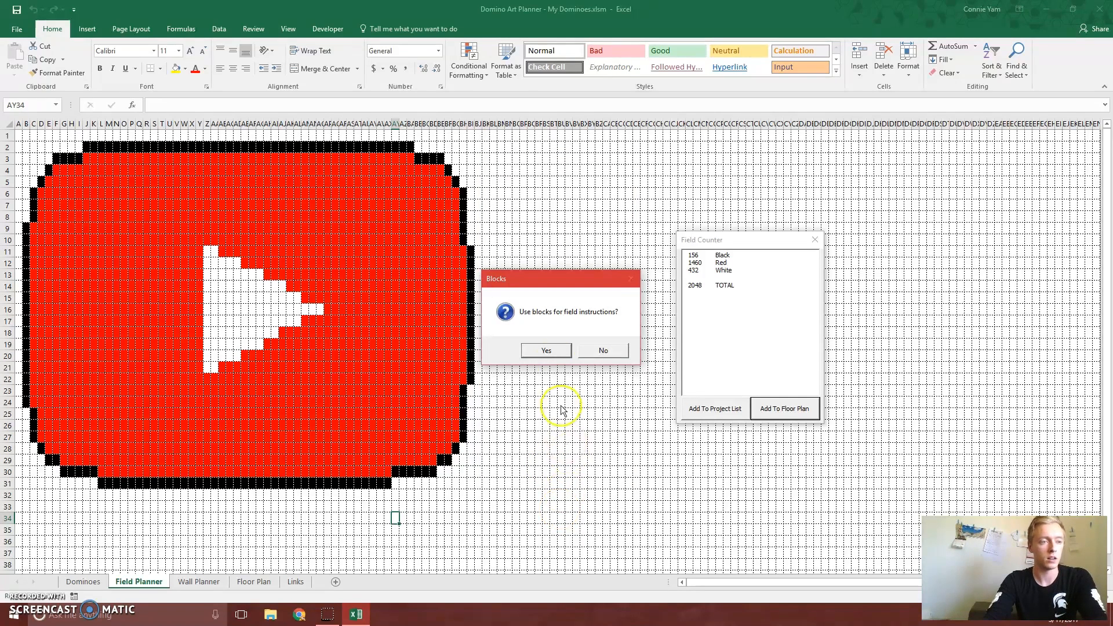
left_click(600, 353)
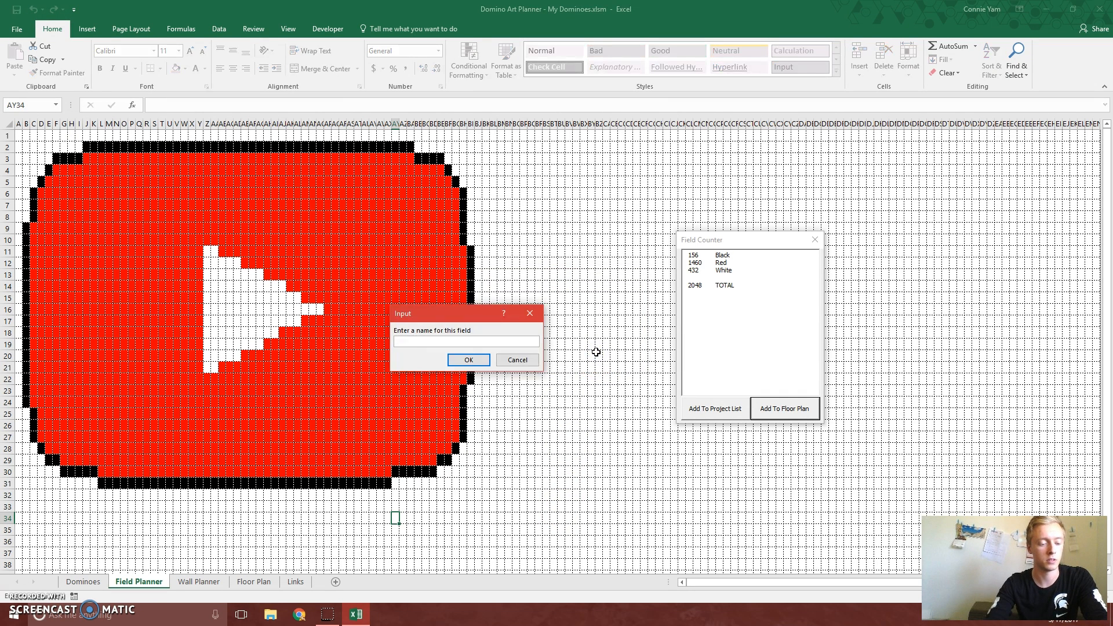
key("Return")
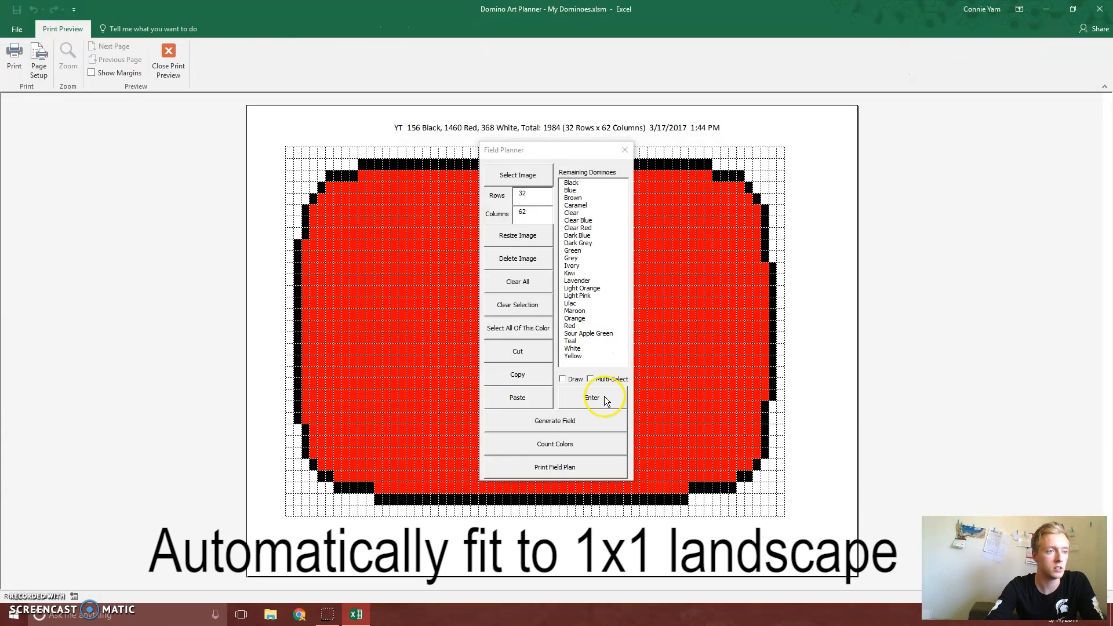
left_click(165, 64)
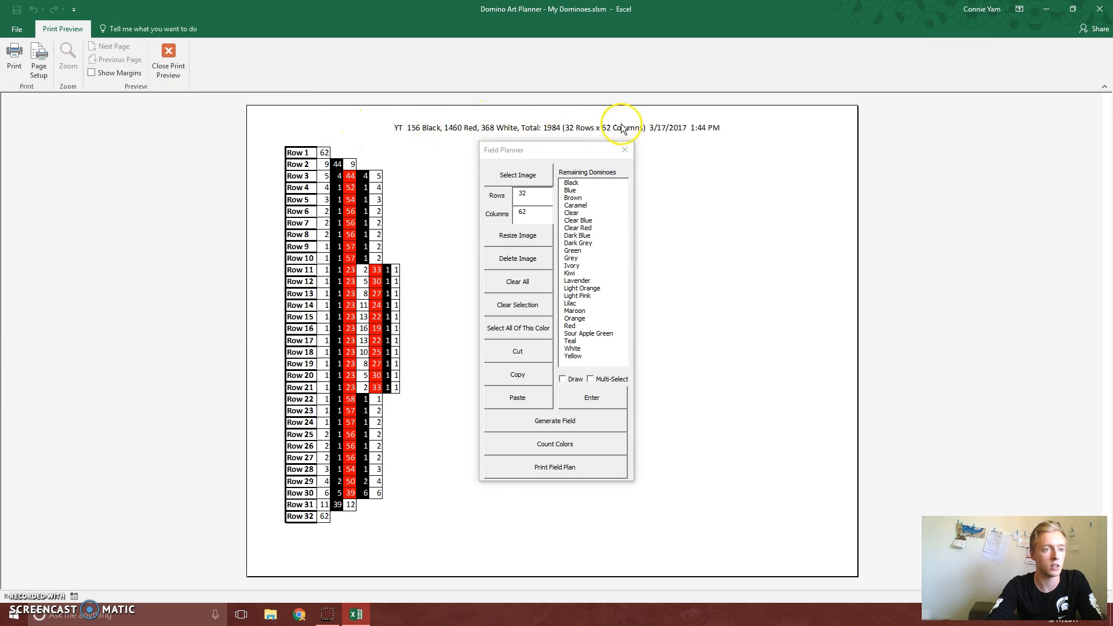
left_click(171, 60)
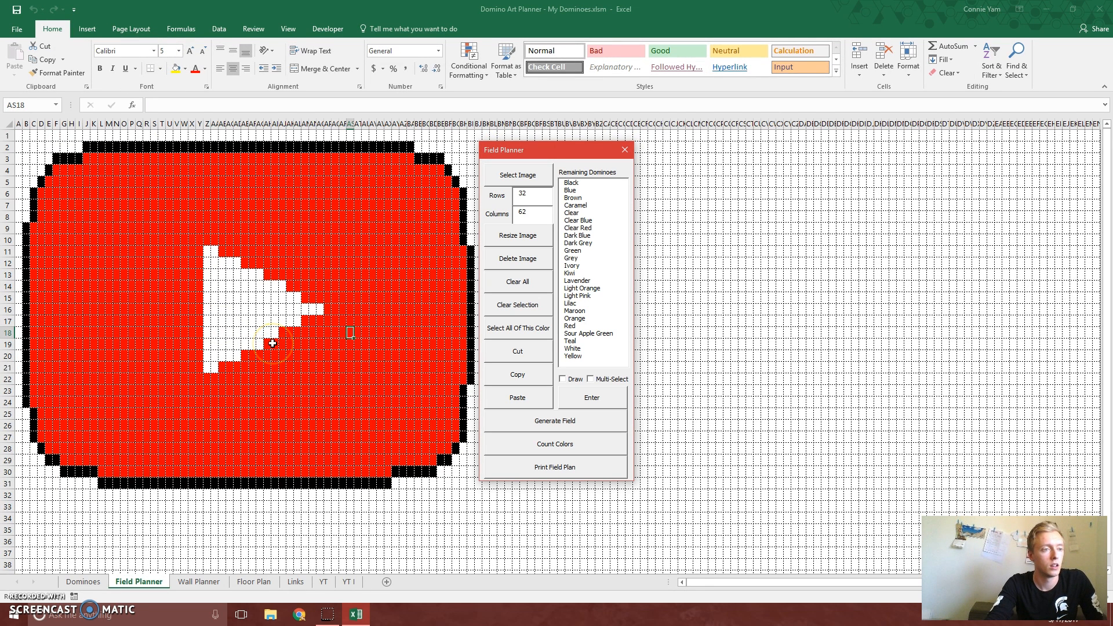
Look over the field plan on the YT sheet and the row-by-row instructions on the YT I sheet
left_click(323, 583)
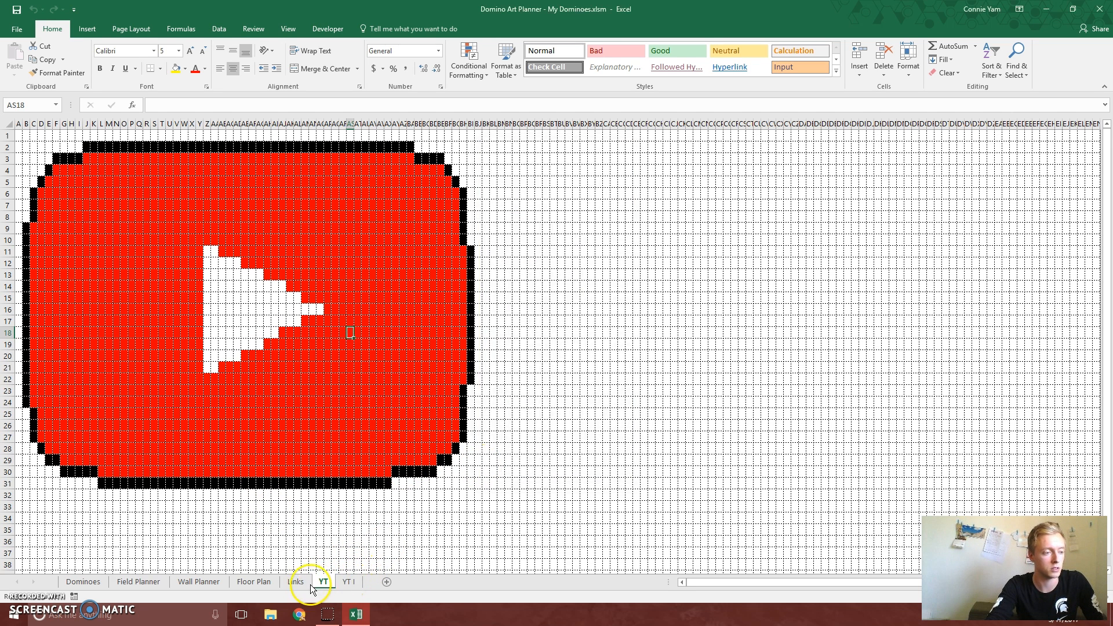
left_click(348, 582)
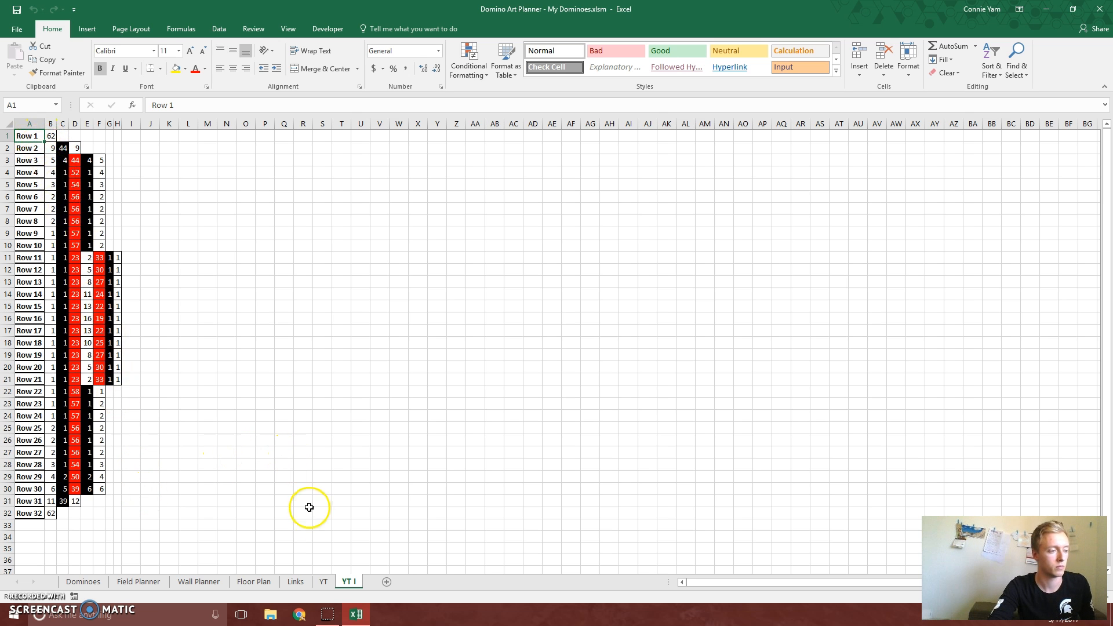
left_click(321, 581)
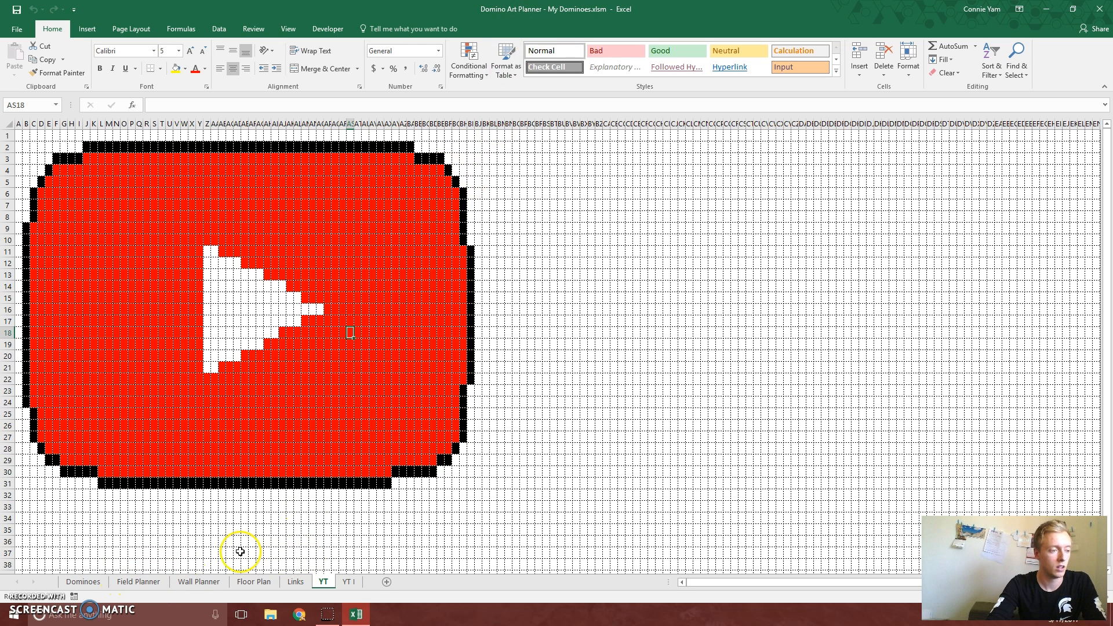
Clear the whole field on the Field Planner sheet
left_click(139, 582)
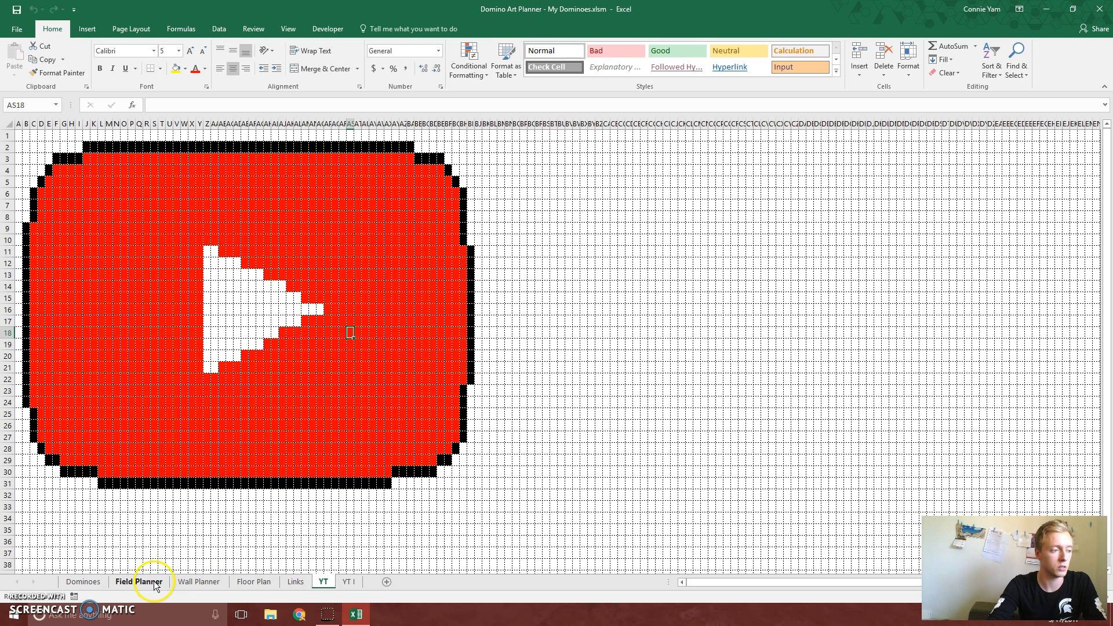
left_click(520, 282)
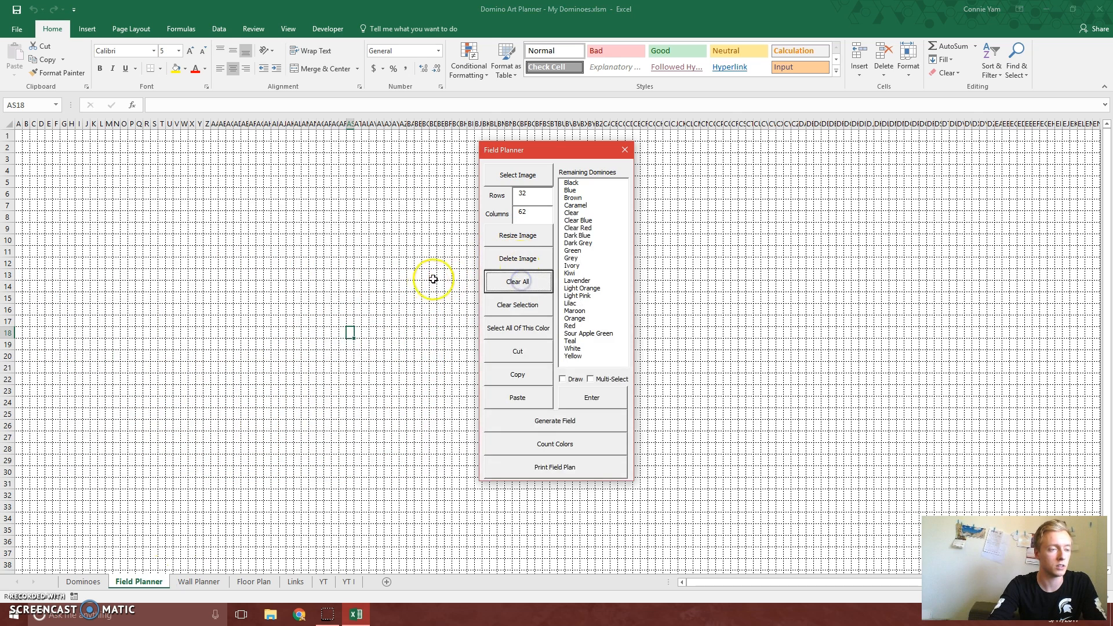
Copy the whole logo field from the YT sheet and paste it into the Field Planner sheet starting at cell A1
left_click_drag(214, 215, 272, 260)
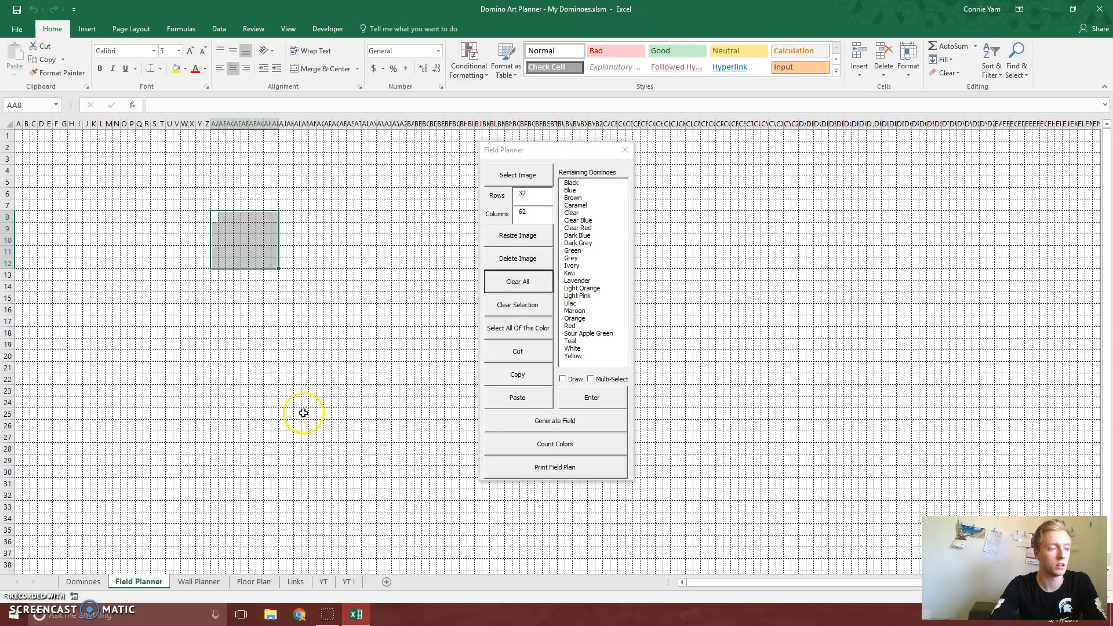
left_click(323, 581)
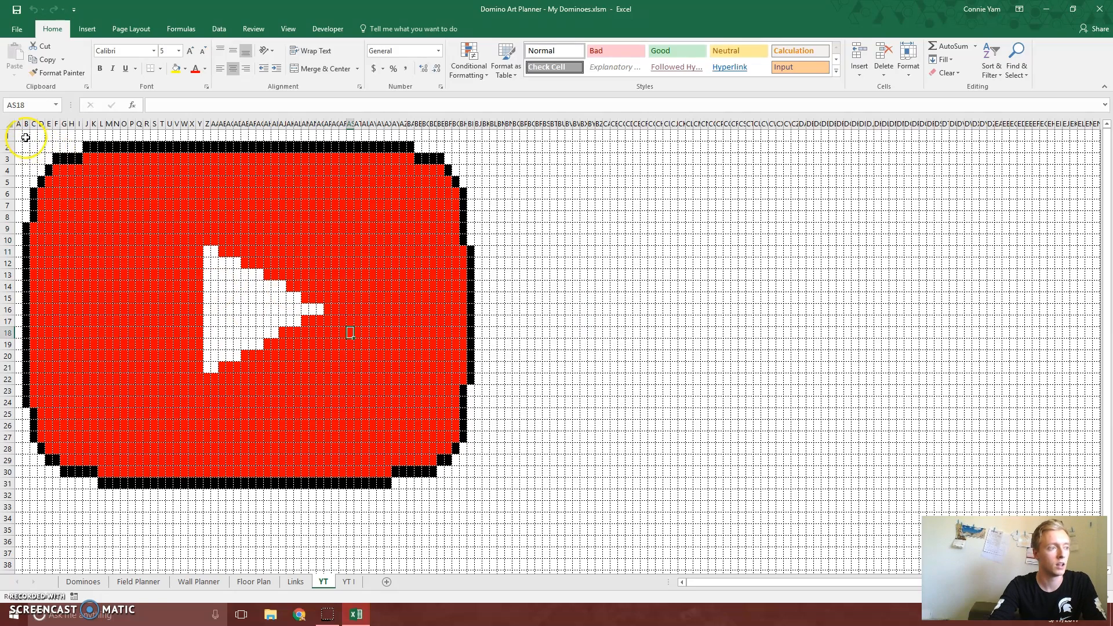
left_click_drag(19, 137, 477, 491)
key("ctrl+c")
left_click(139, 582)
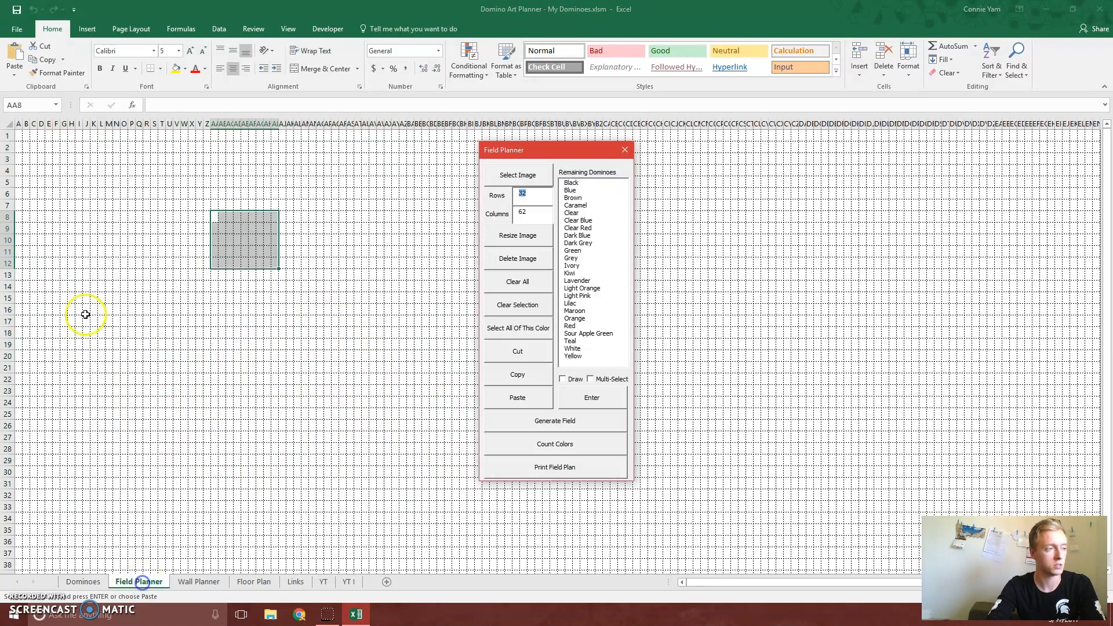
left_click(20, 136)
key("ctrl+v")
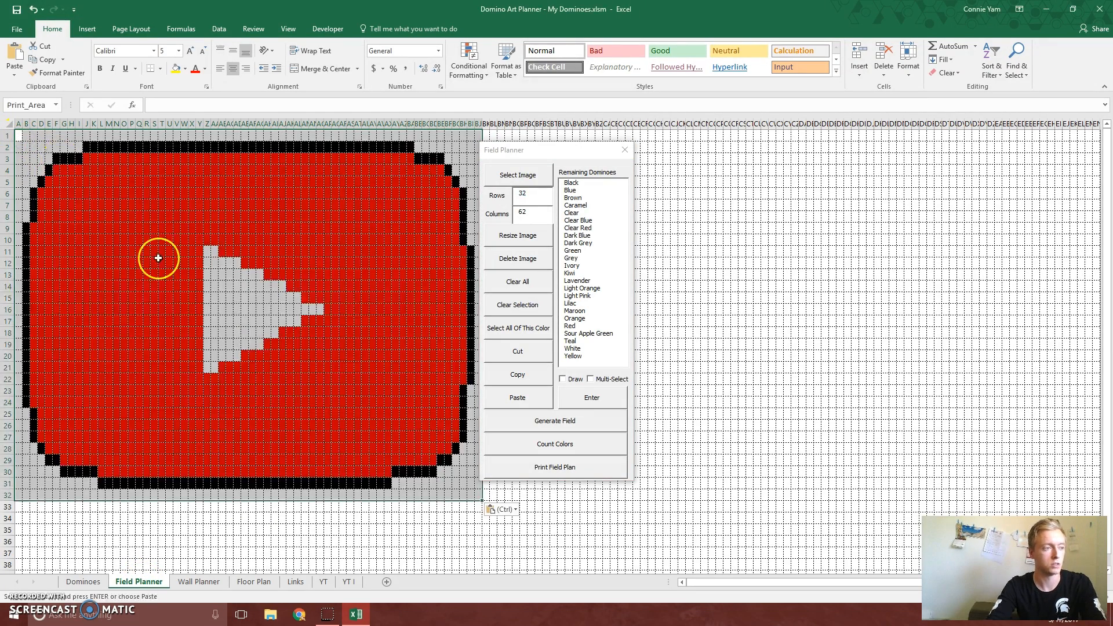
left_click(476, 532)
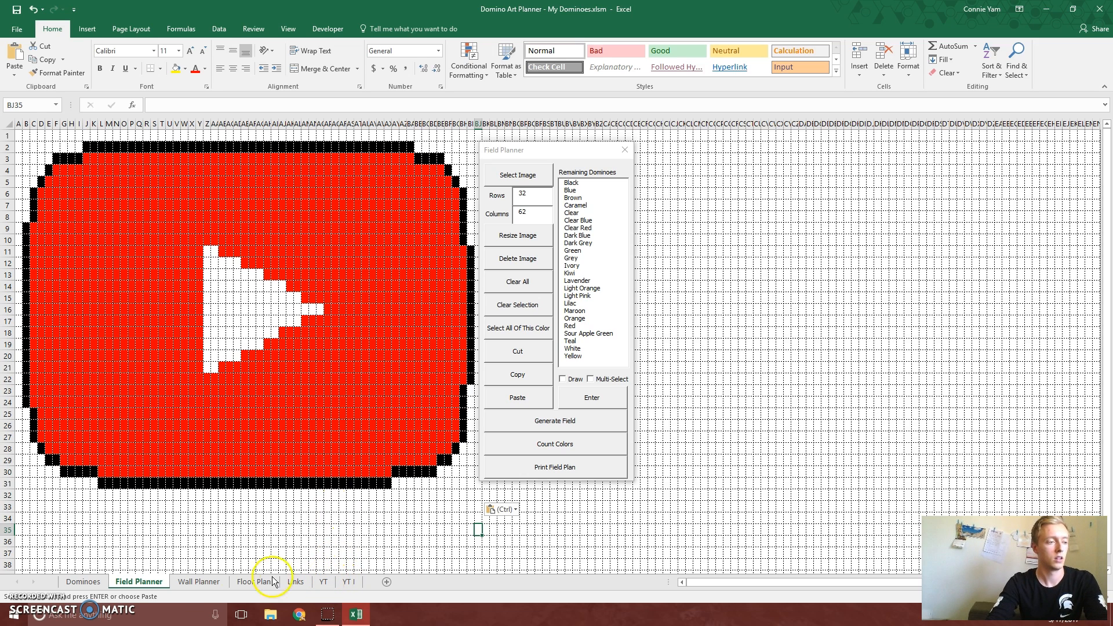
Load the YouTube logo image on the Wall Planner sheet at 25 layers and a width of 25
left_click(200, 582)
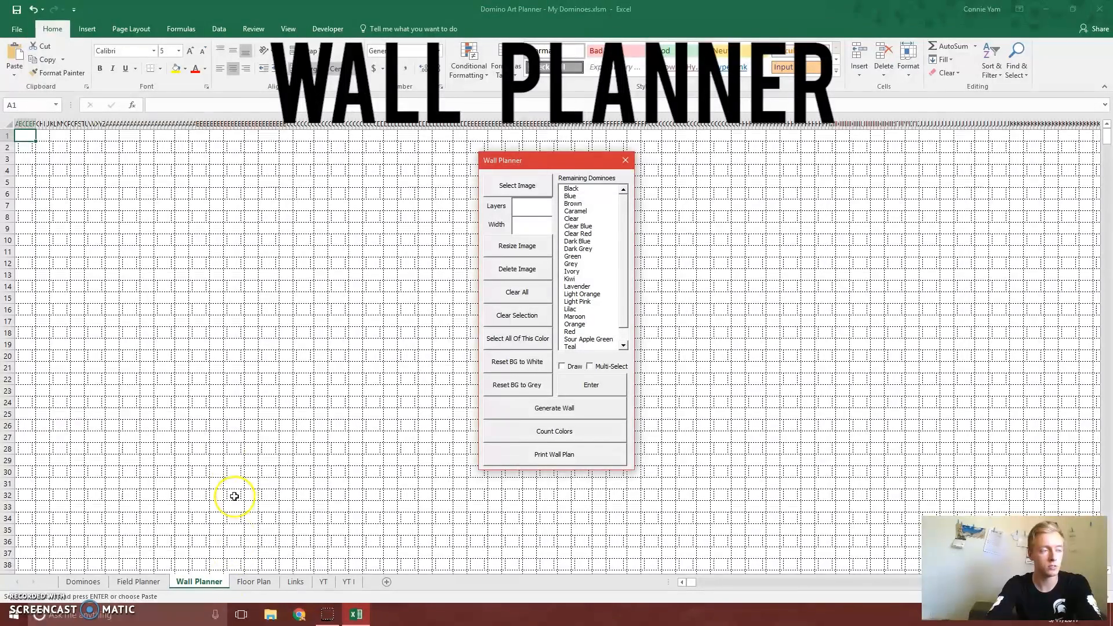
left_click(517, 186)
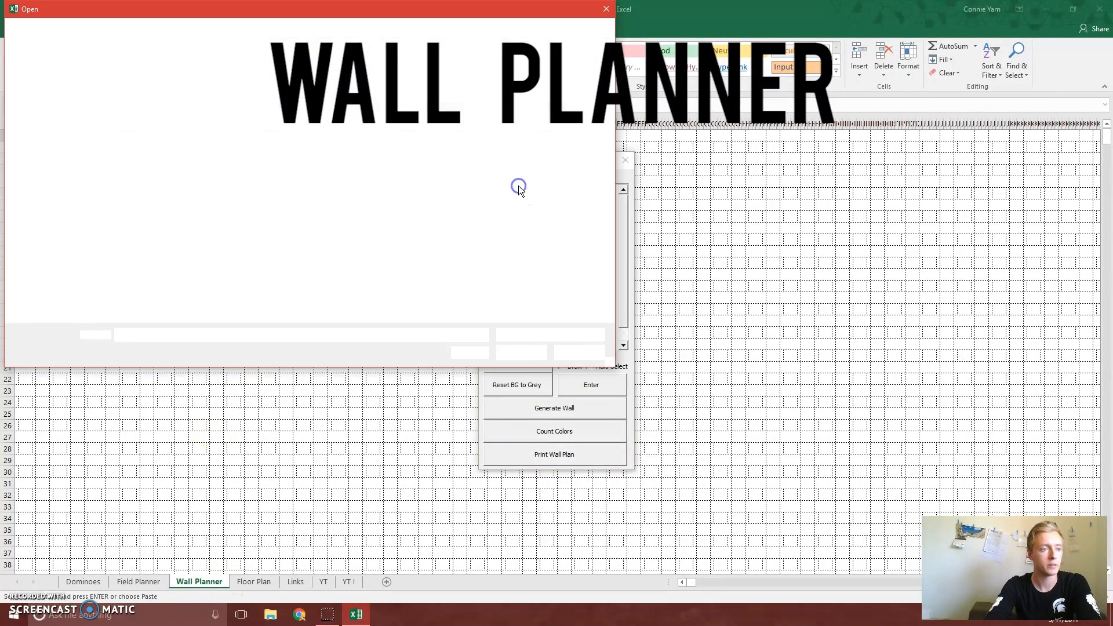
double_click(217, 176)
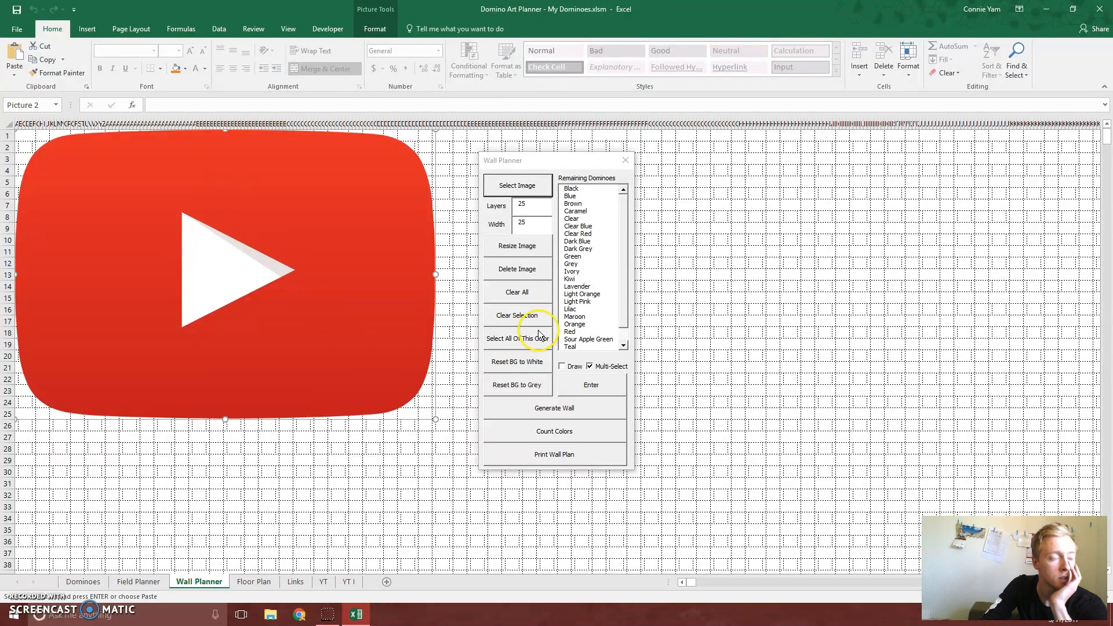
Generate the wall from the logo image using Red and White dominoes, and delete the source image
left_click(571, 331)
scroll(624, 328, "down", 1)
left_click(574, 338)
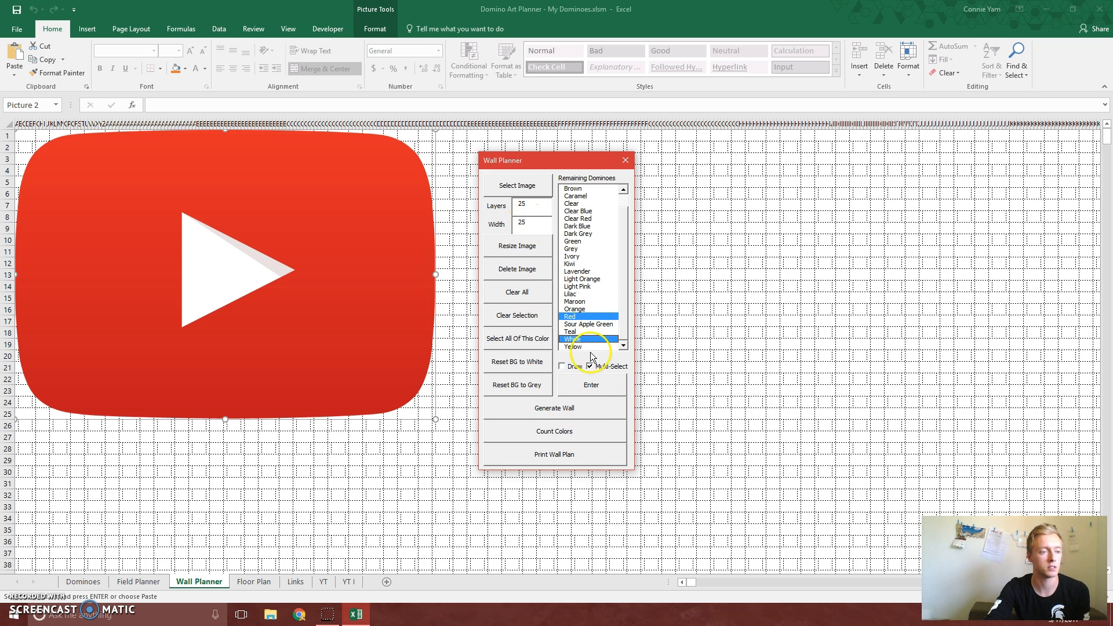
left_click(553, 408)
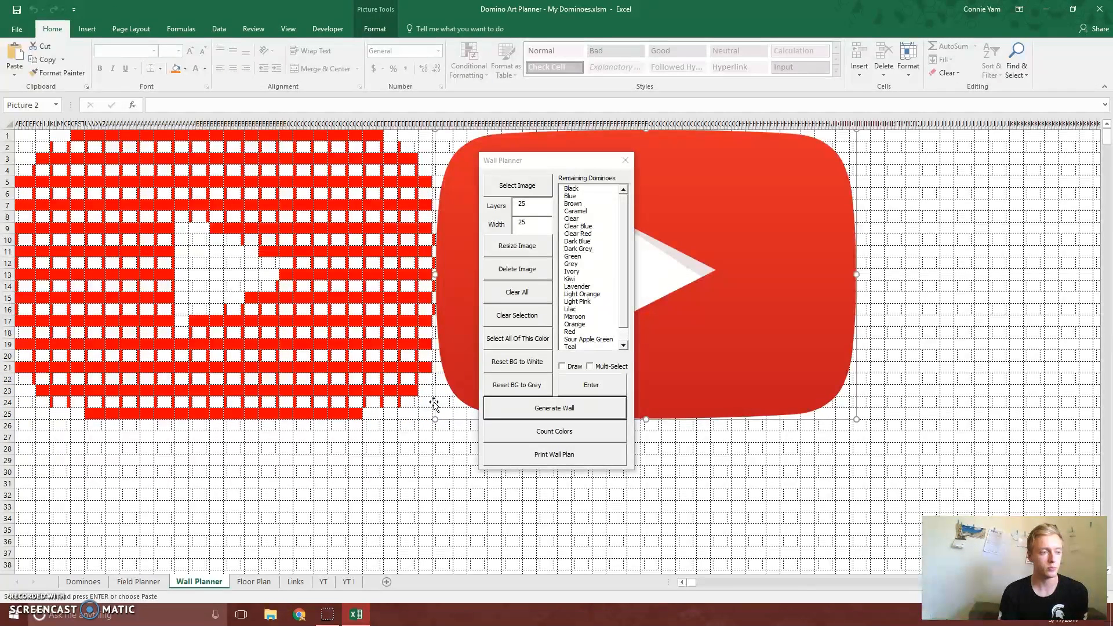
left_click(520, 271)
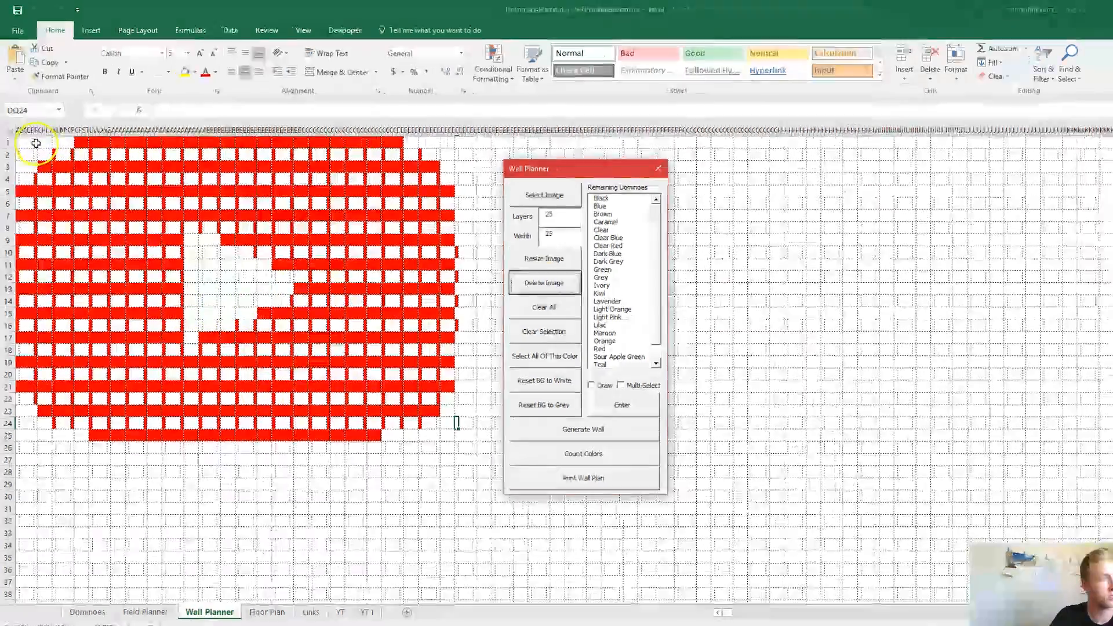
Examine how the blank domino cells are laid out in the first three layers of the wall
left_click_drag(32, 136, 56, 134)
left_click_drag(80, 193, 80, 193)
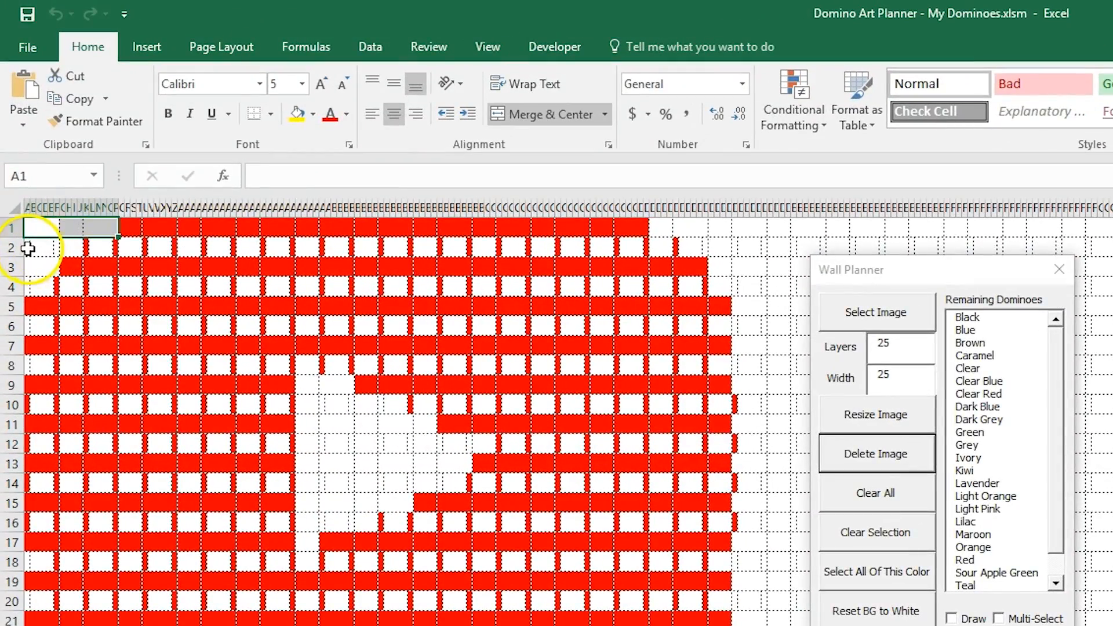
left_click(27, 249)
left_click(57, 248)
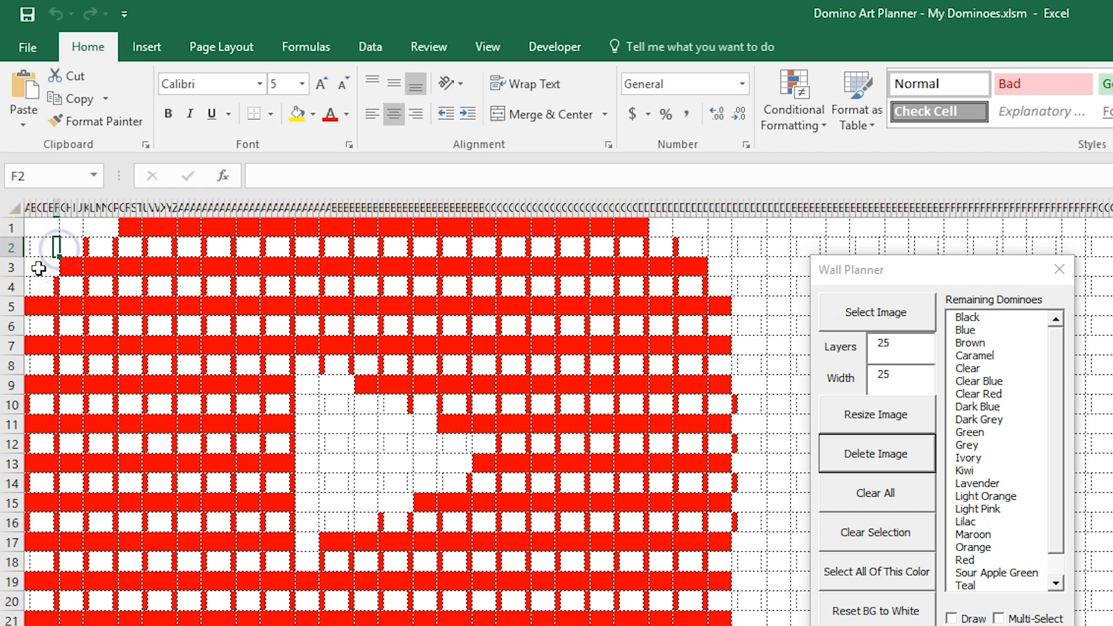
left_click(38, 268)
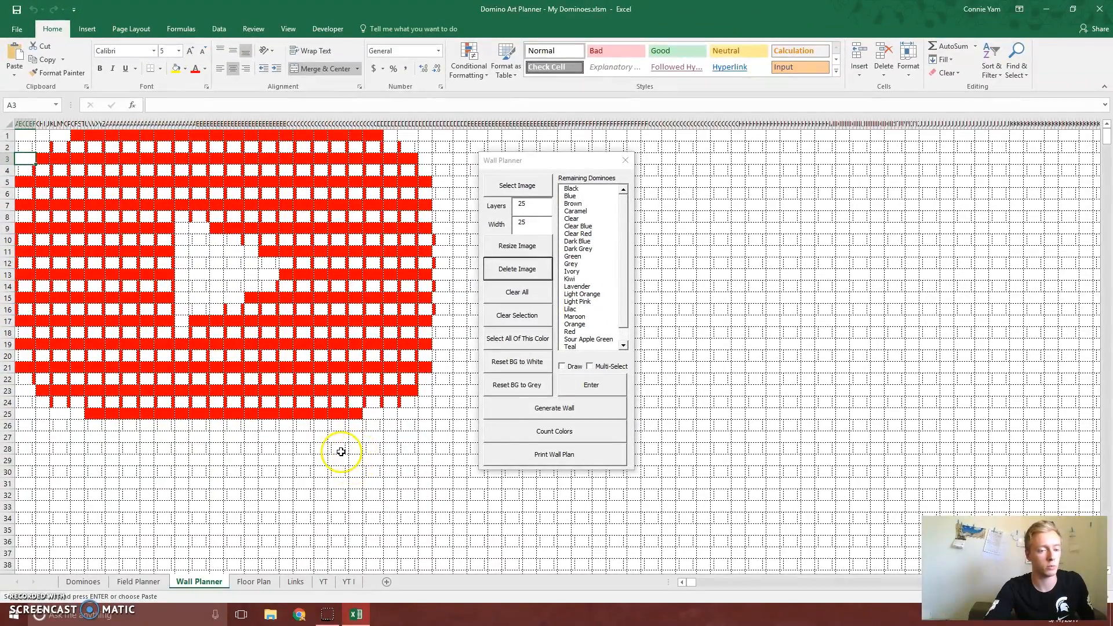
Reset the wall's background to grey, check the gap cells in the second layer, and reset the background to white
left_click(513, 388)
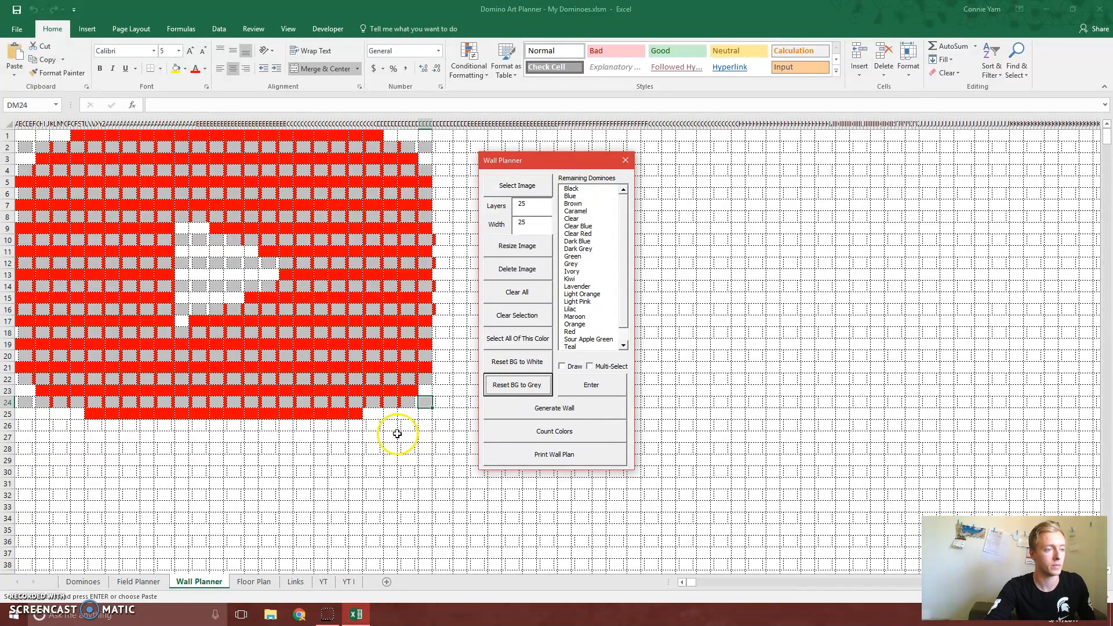
left_click(19, 148)
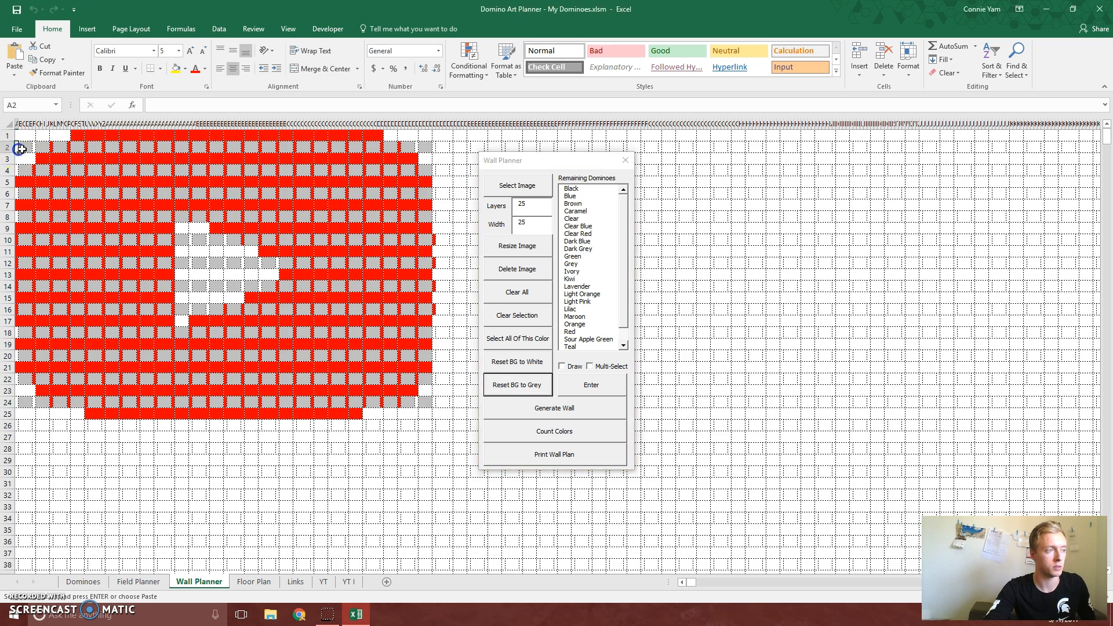
left_click(60, 147)
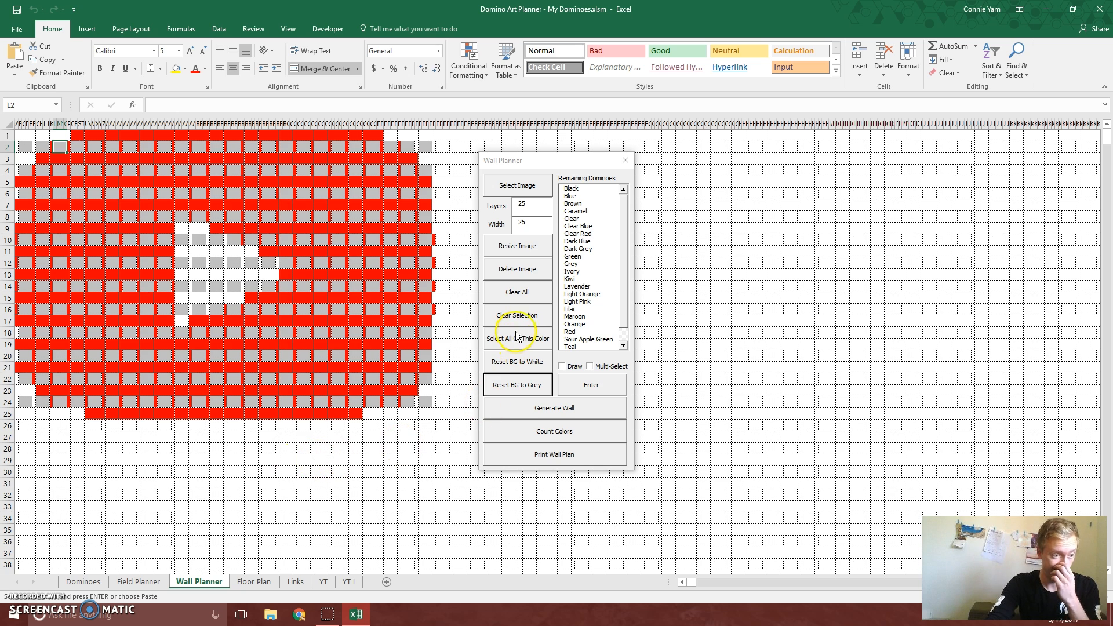
left_click(529, 362)
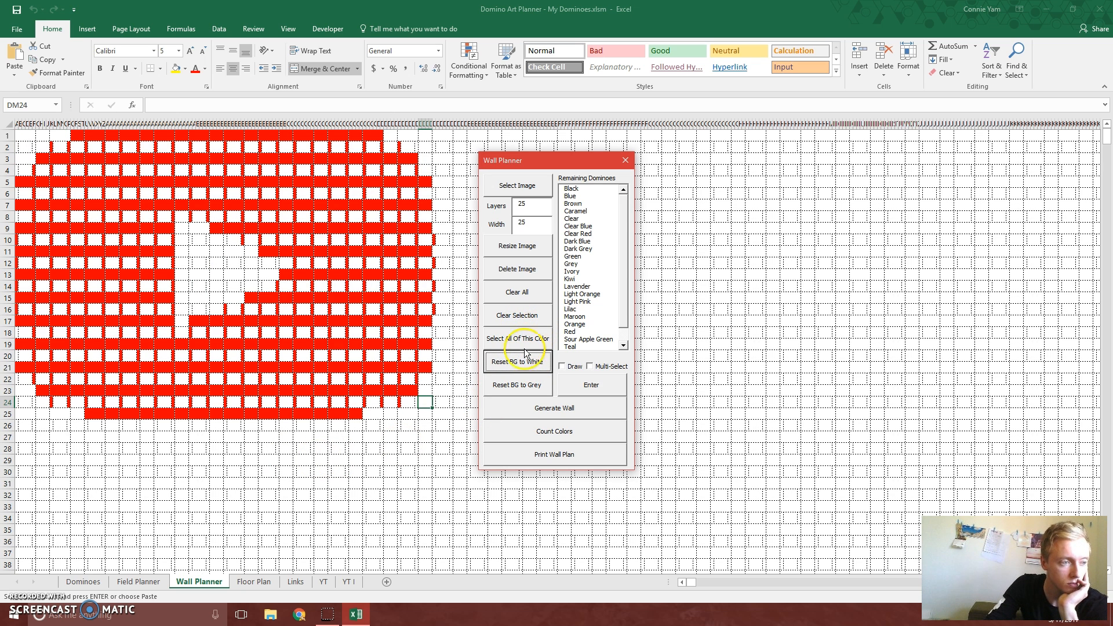
Select all red dominoes in the wall, recolor them Yellow and reset the background to white
left_click(99, 135)
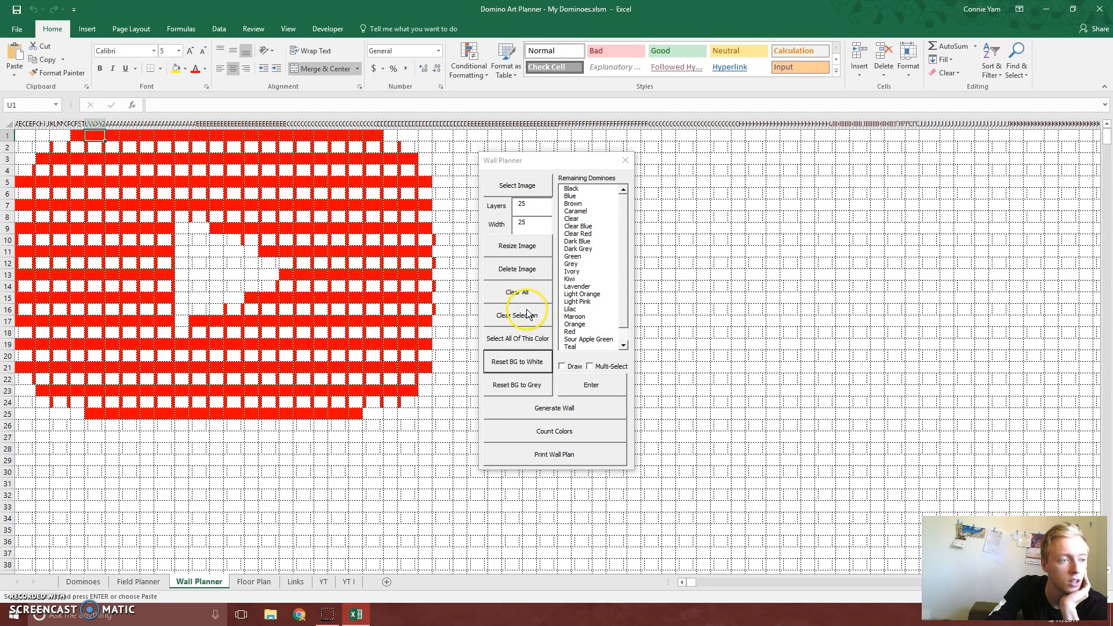
left_click(521, 339)
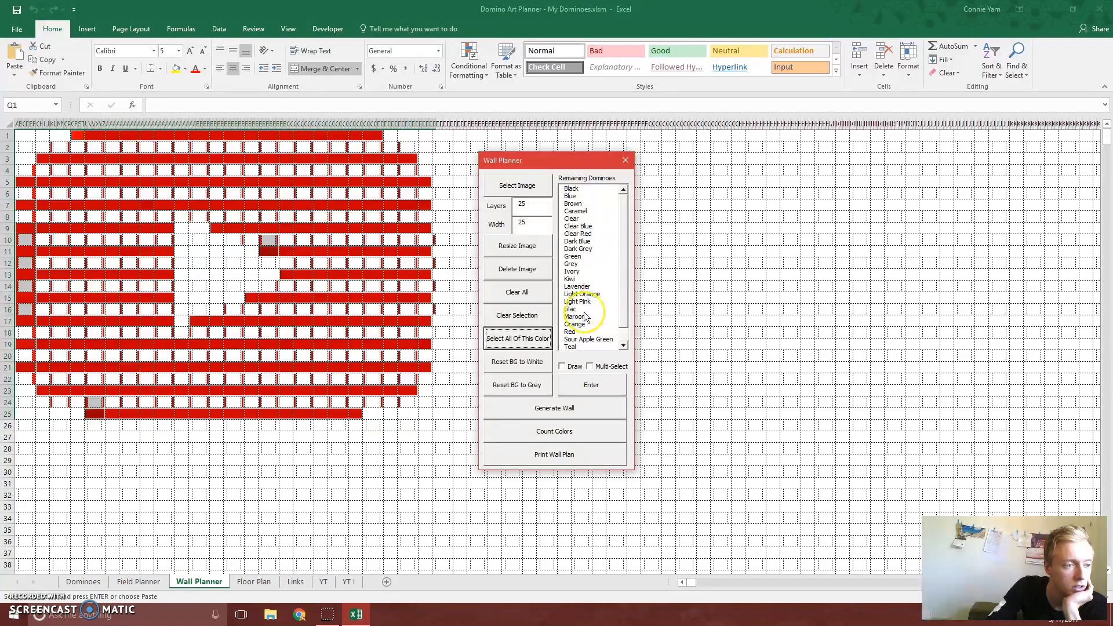
left_click(625, 336)
left_click(576, 347)
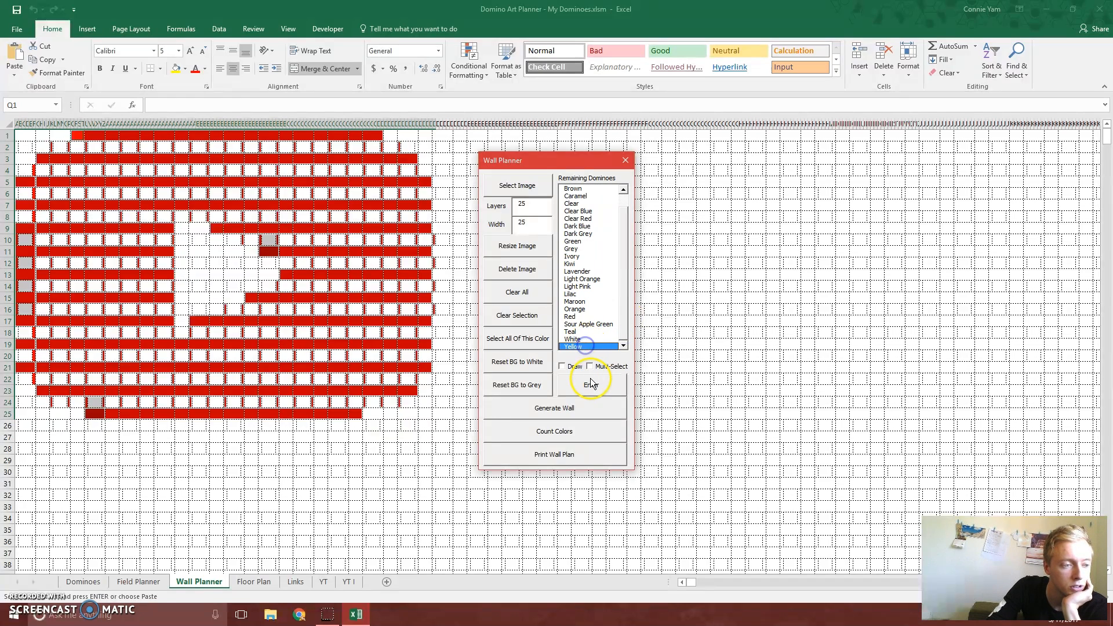
left_click(591, 386)
left_click(509, 362)
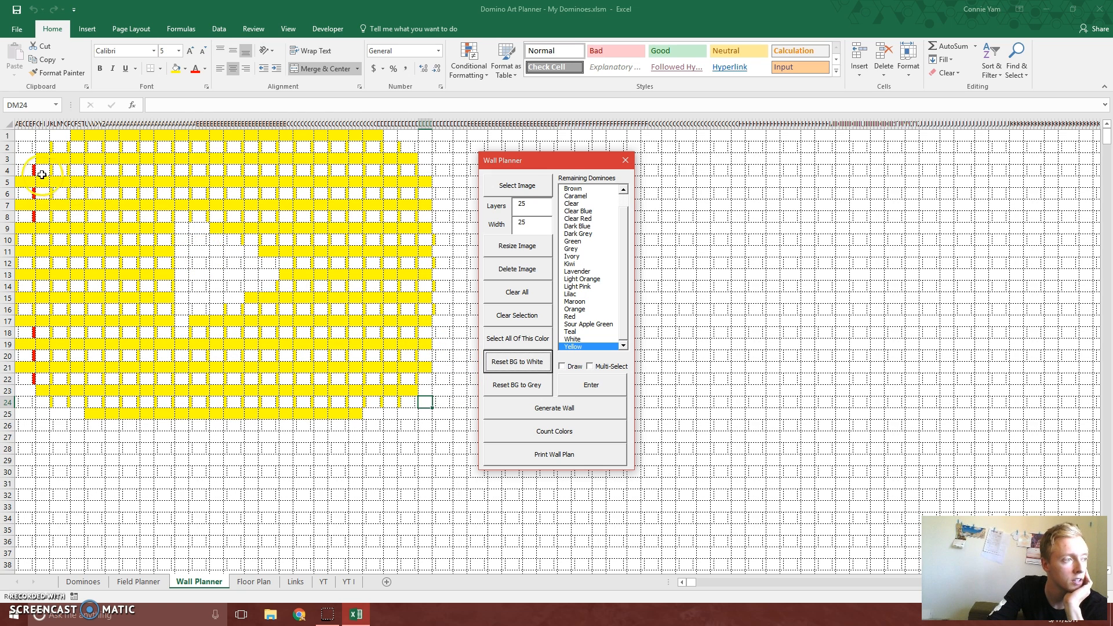
Draw Yellow over the six leftover red dominoes in column F of the wall, and turn drawing off
left_click(562, 365)
left_click(33, 169)
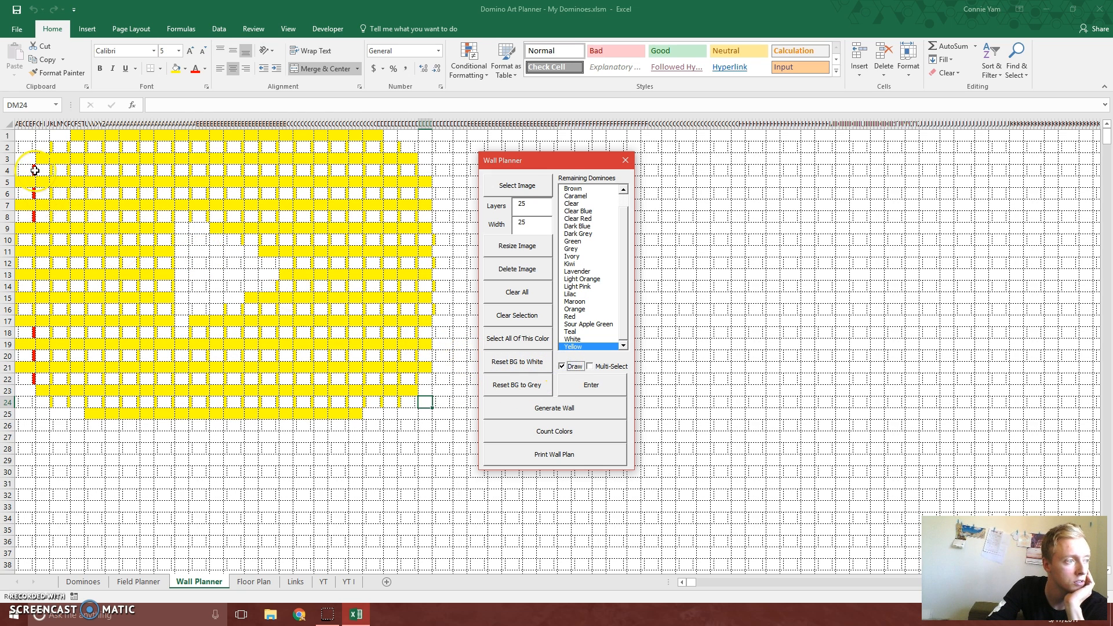
left_click(34, 193)
left_click(34, 217)
left_click(35, 336)
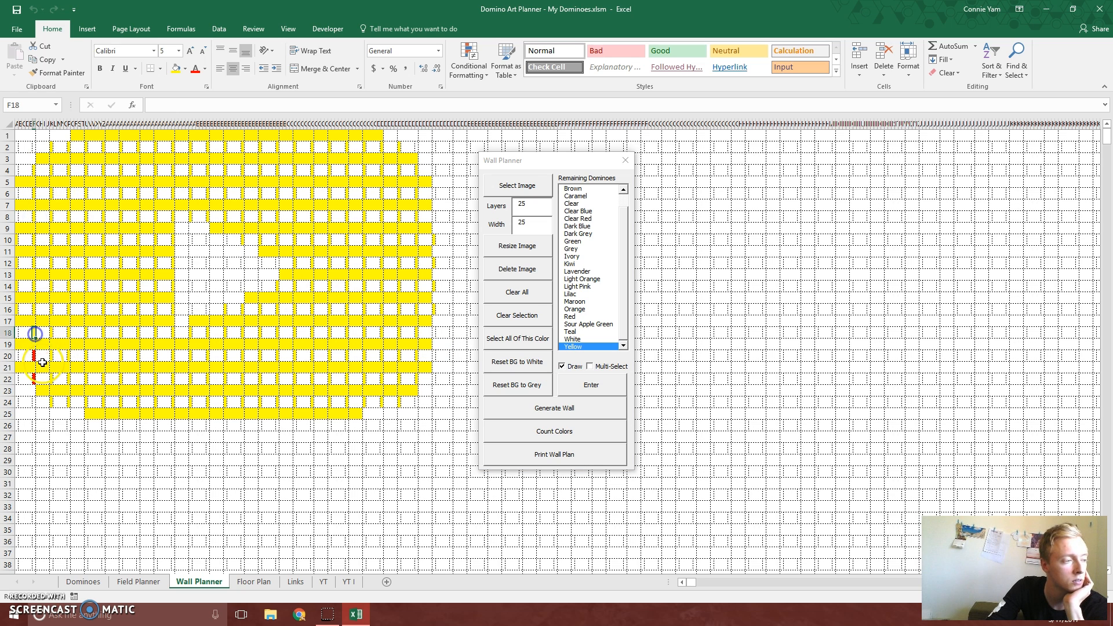
left_click(35, 356)
left_click(34, 378)
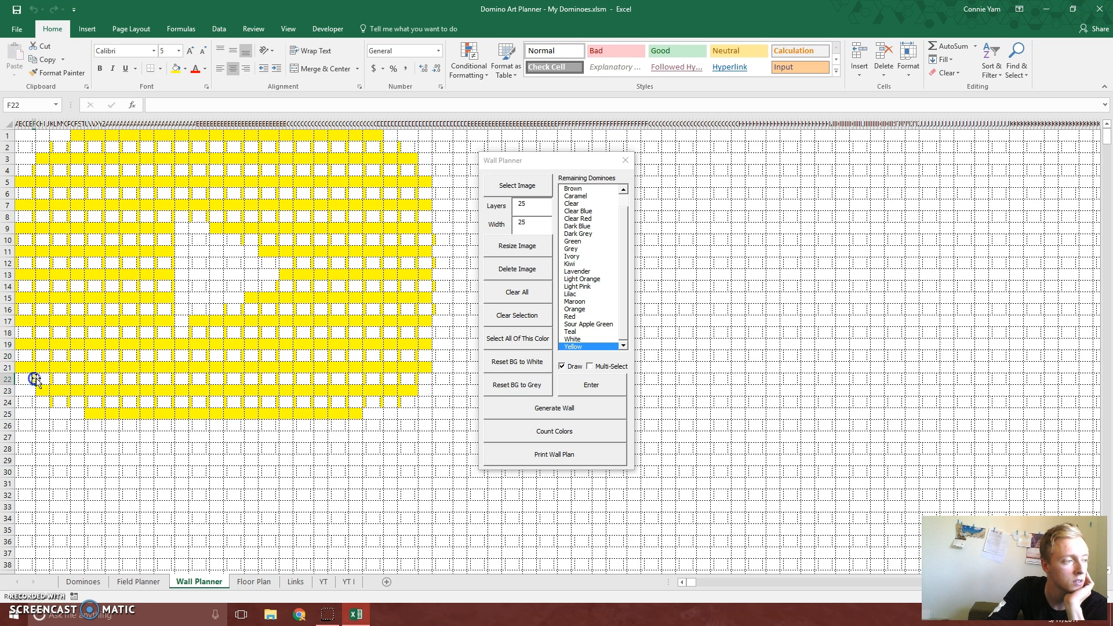
left_click(572, 366)
left_click(433, 494)
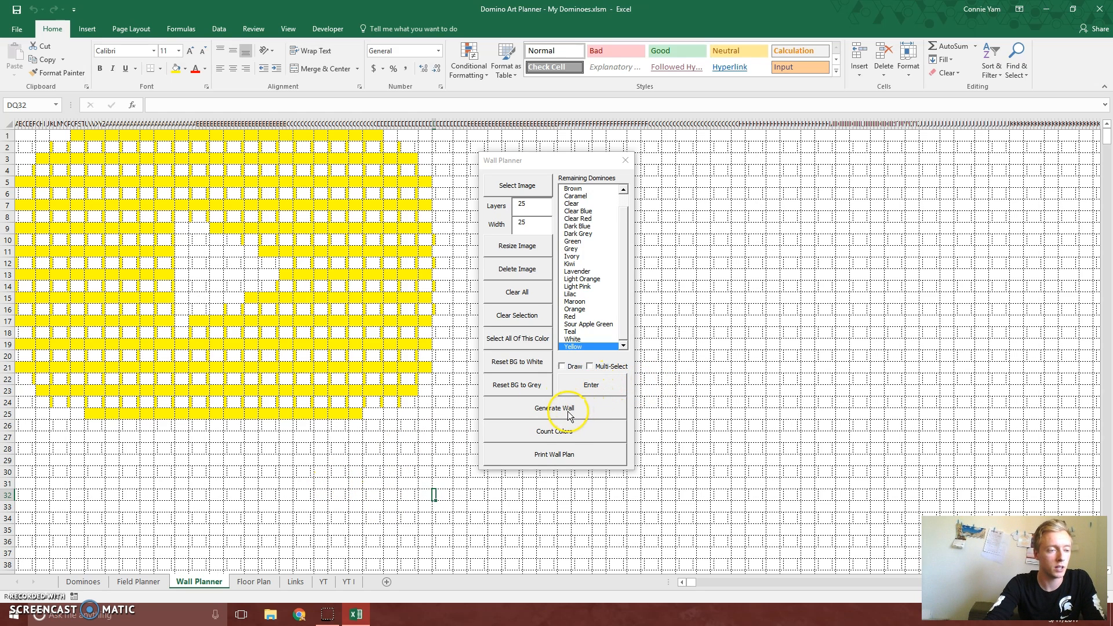
Count the wall's colors, add the wall to the project list as YT Wall and check its column on the Dominoes sheet
left_click(554, 434)
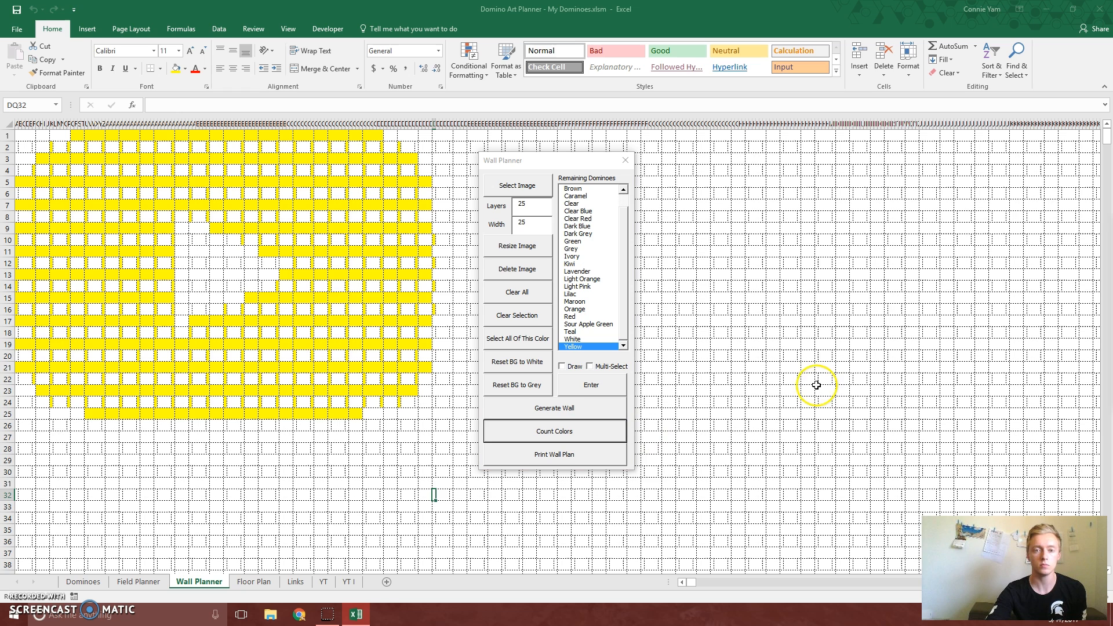
left_click(796, 431)
type("YT+$32:$32")
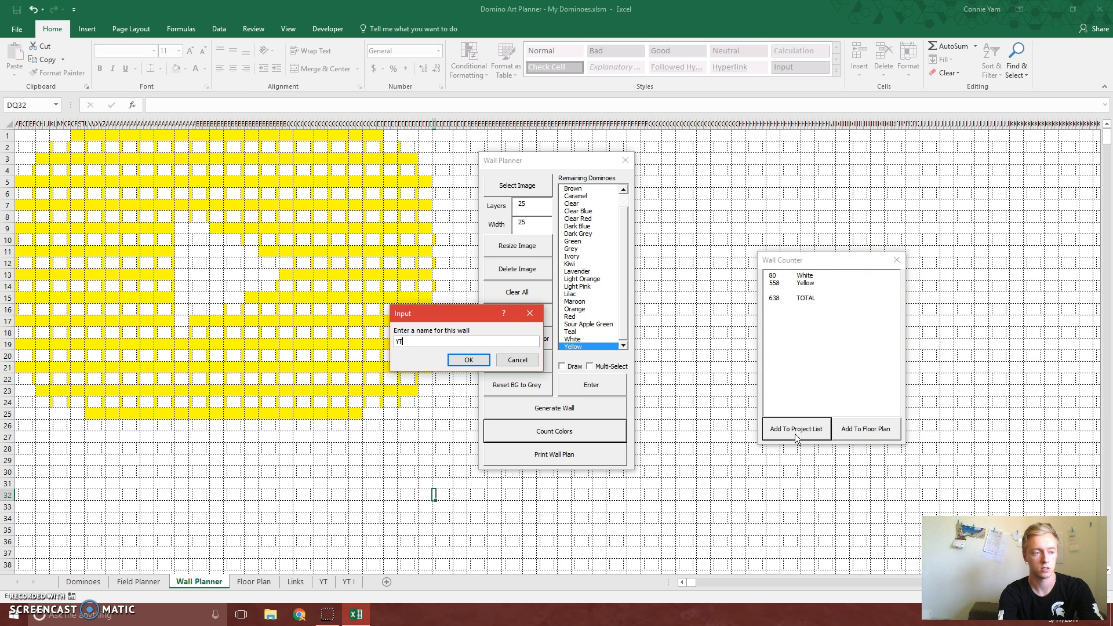
key("shift+space")
key("BackSpace")
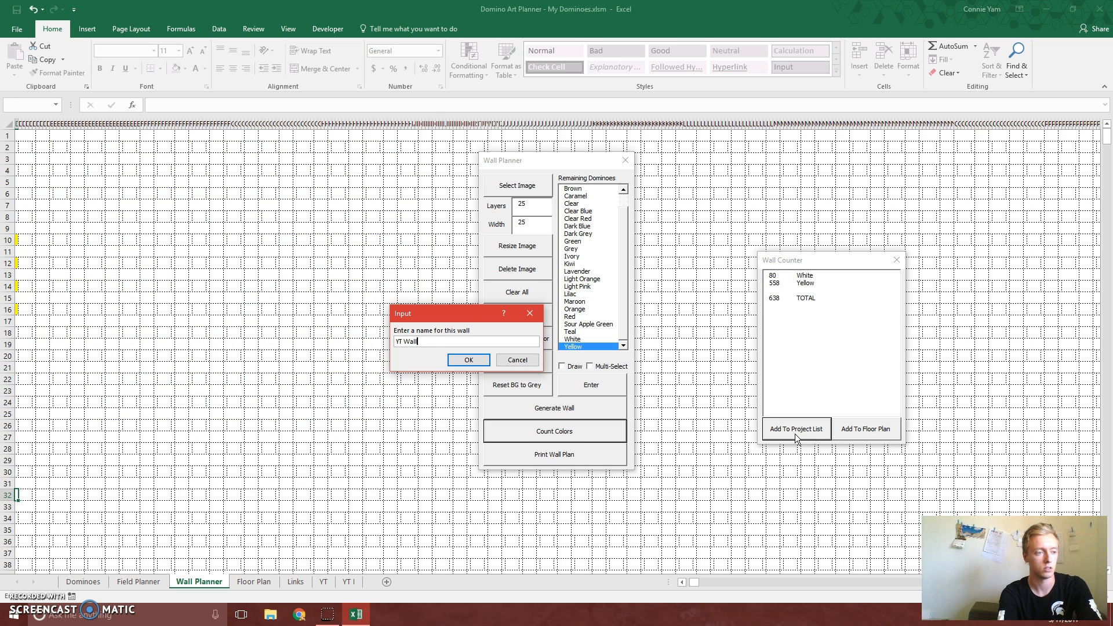
type("Wall")
key("Return")
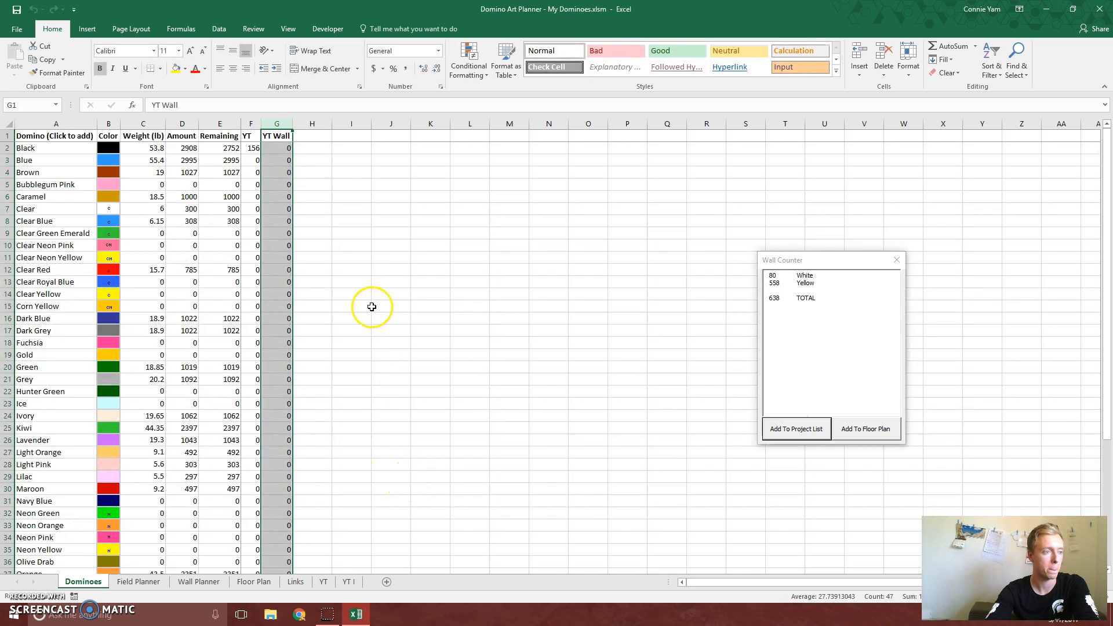
left_click(342, 257)
scroll(334, 262, "down", 5)
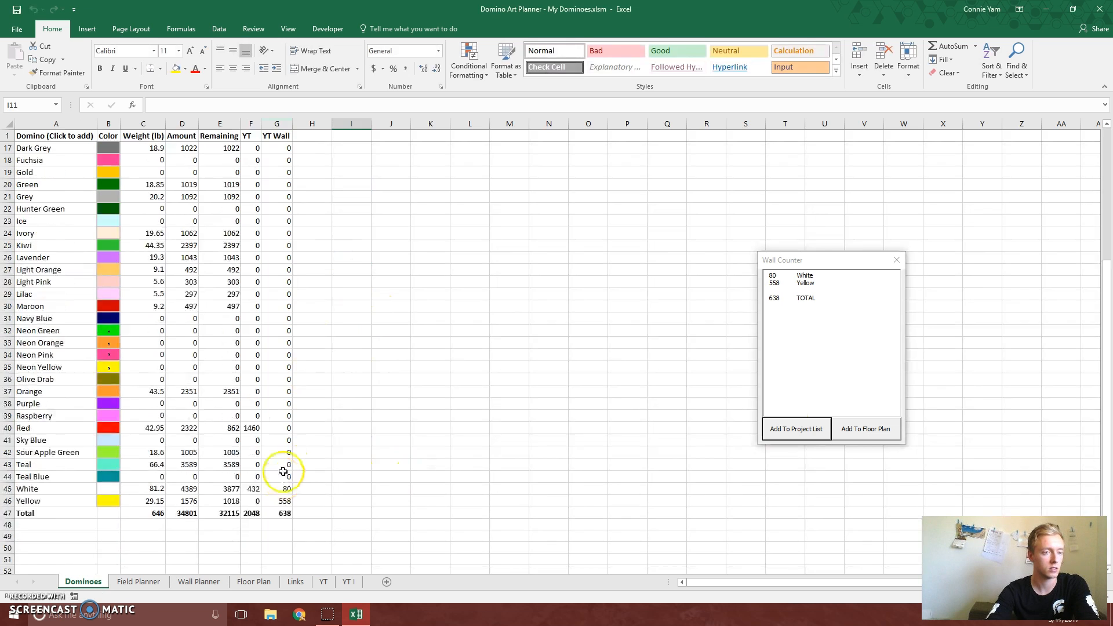
scroll(283, 478, "up", 5)
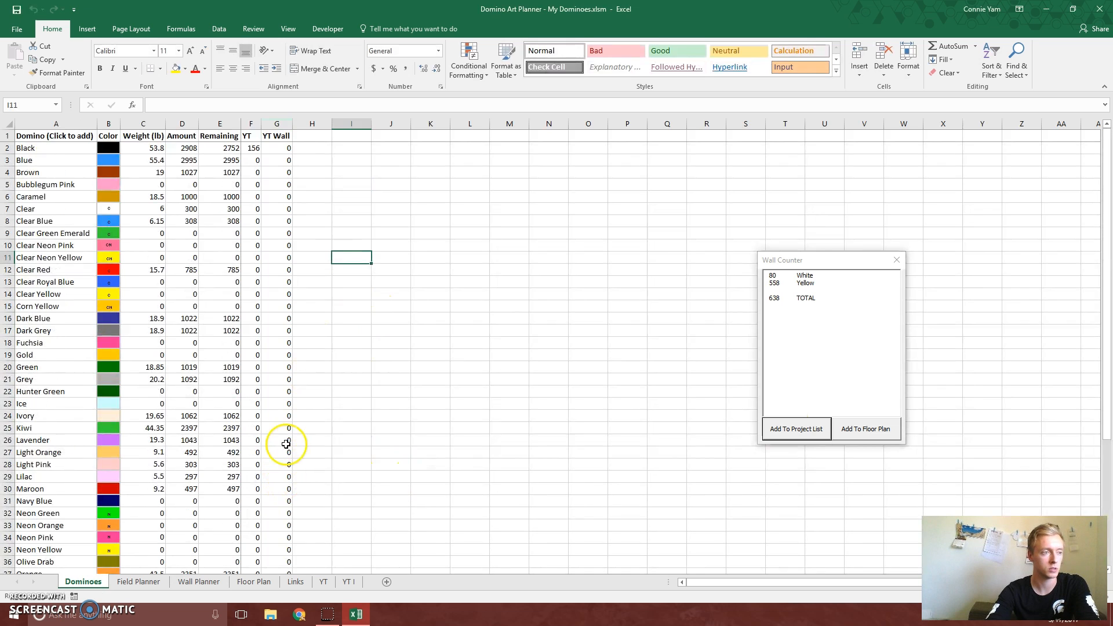
Add the counted wall to the floor plan as YT Wall and move its shape beside the YT field block, across columns E to H
left_click(889, 432)
type("YT")
key("shift+space")
key("BackSpace")
key("BackSpace")
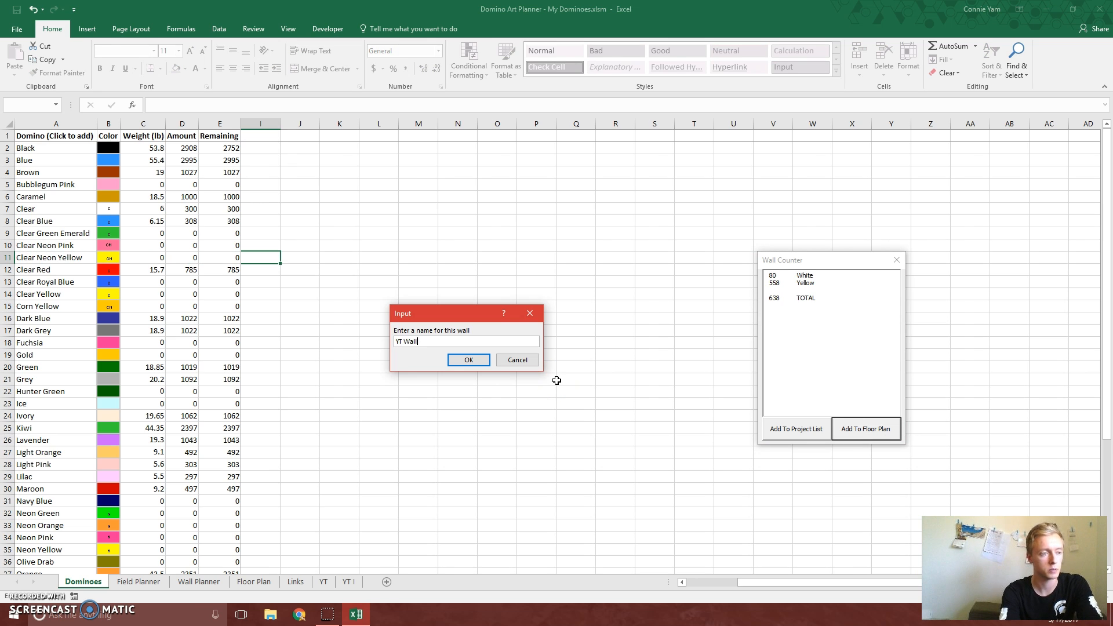
key("Return")
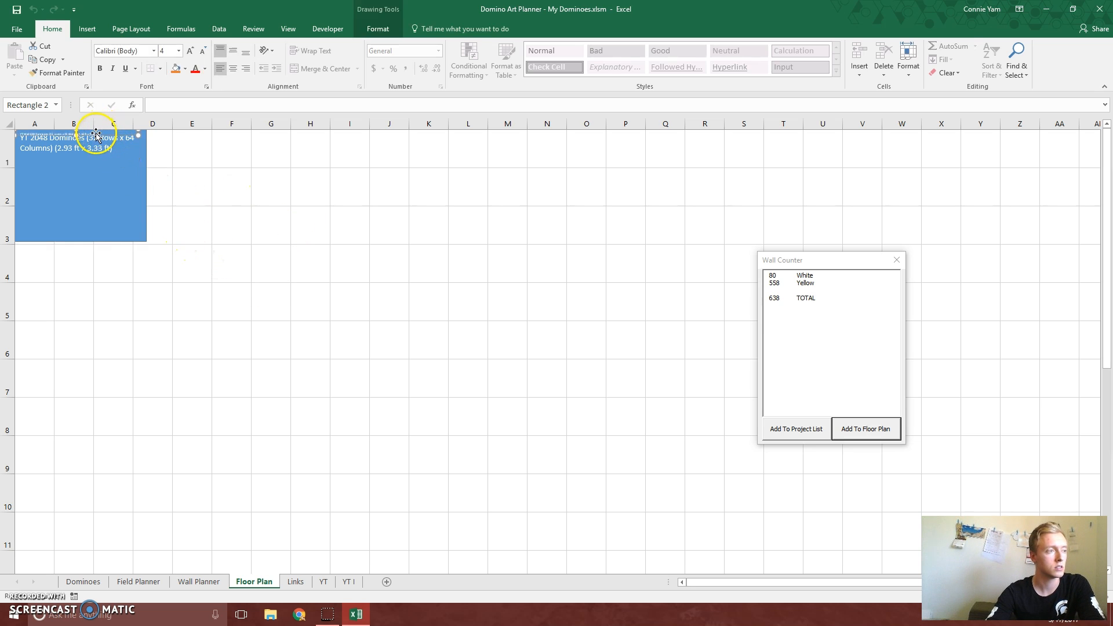
left_click_drag(95, 134, 258, 201)
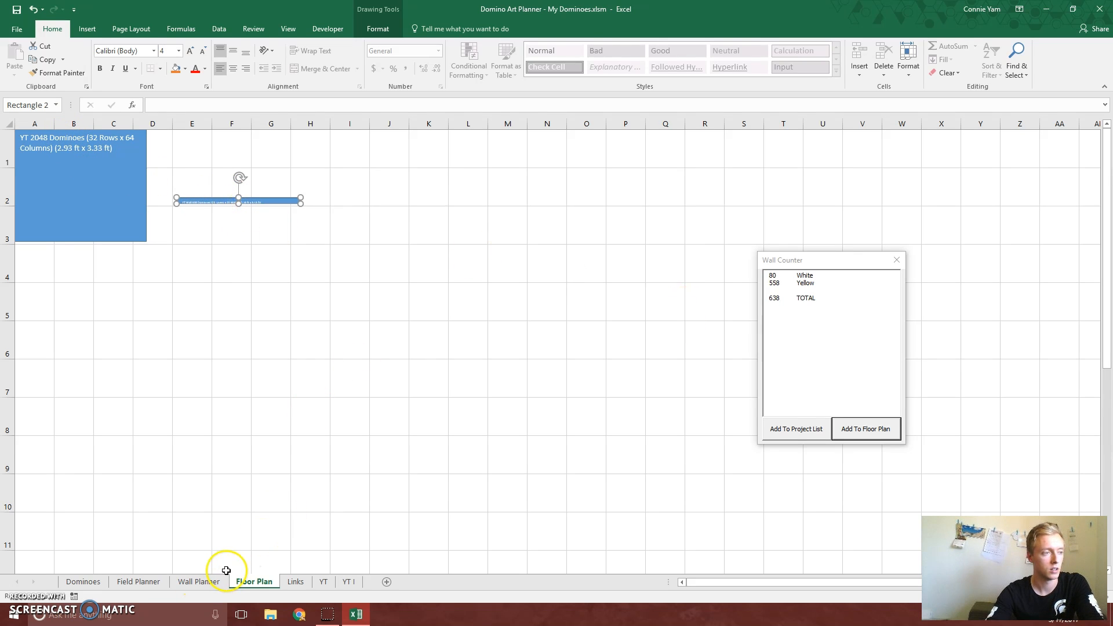
Return to the finished wall on the Wall Planner sheet and close the wall color counter
left_click(191, 582)
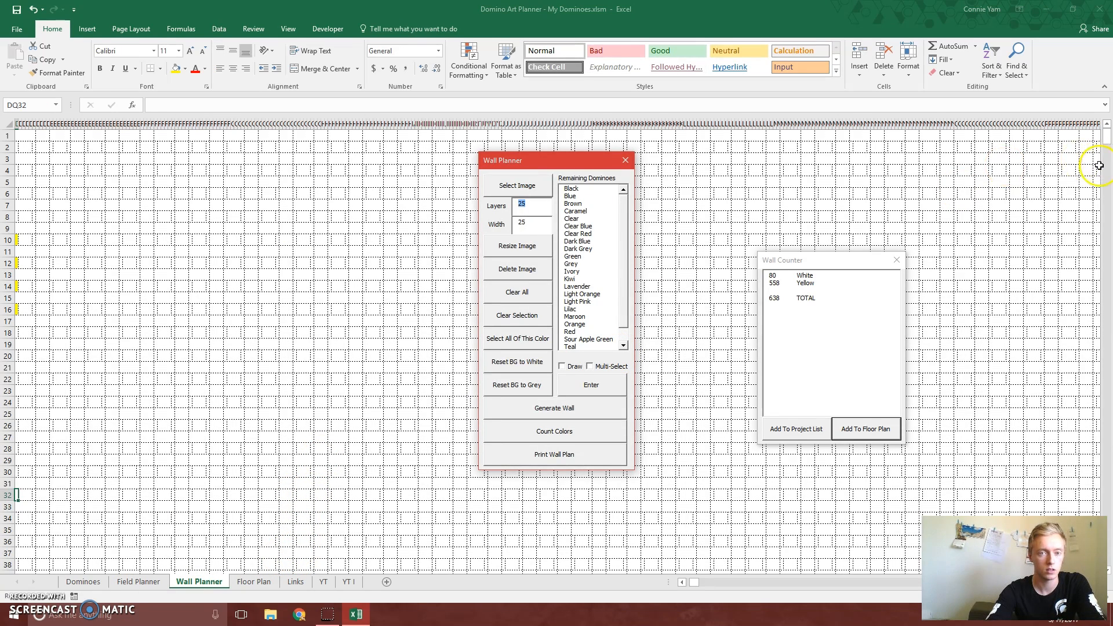
left_click_drag(701, 581, 671, 582)
left_click(164, 377)
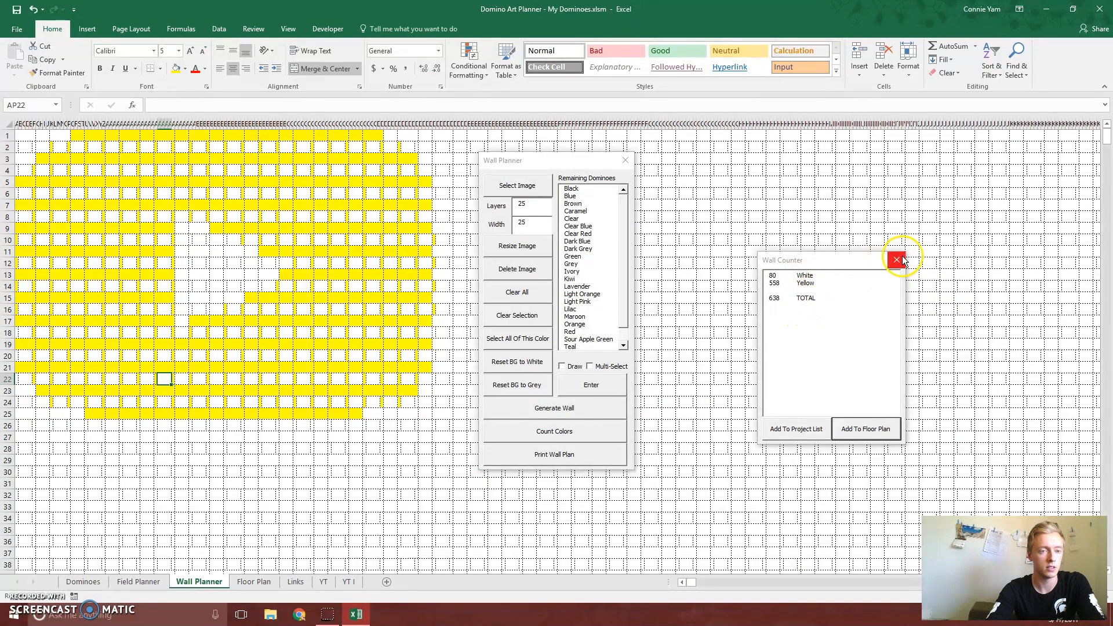
left_click(898, 260)
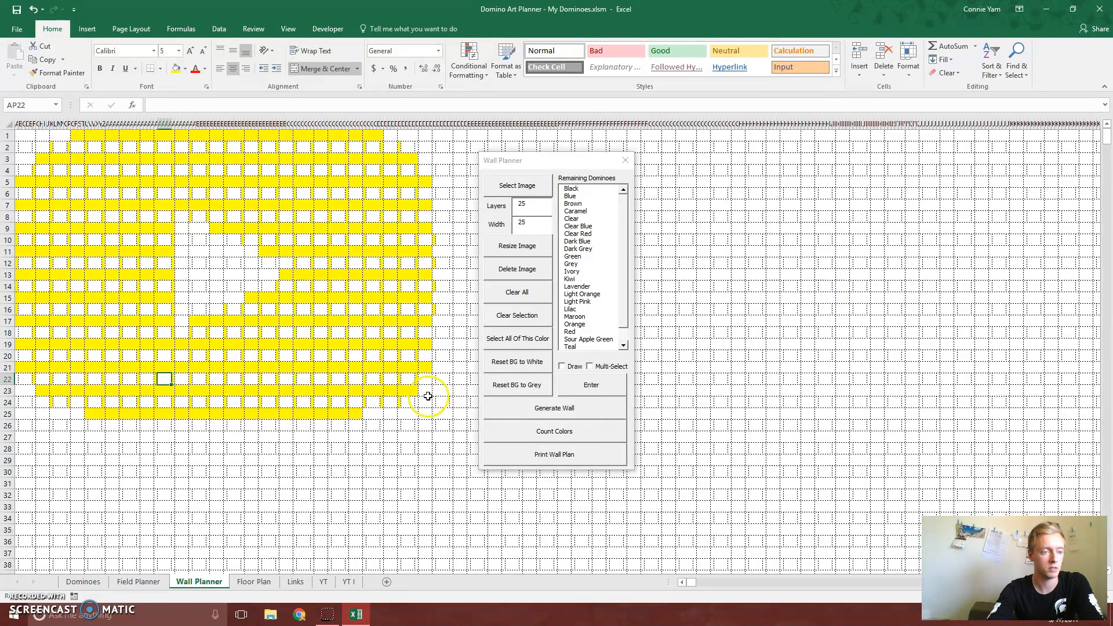
Create the printable wall plan under the name YT Wall, closing the print previews of the wall and its layer-by-layer instructions
left_click(553, 456)
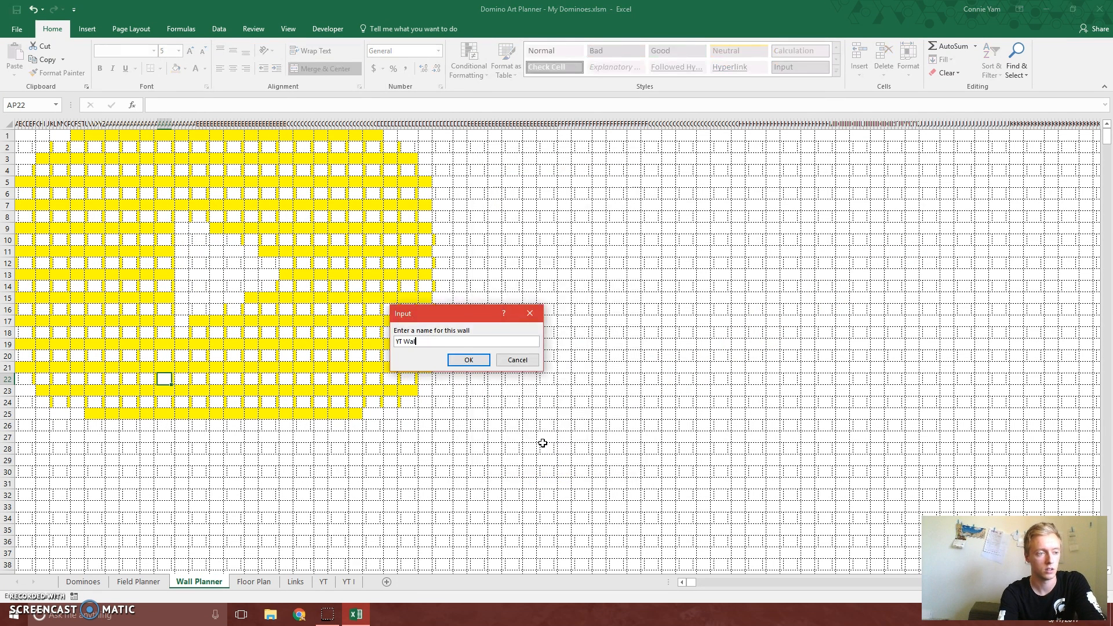
type("YT Wall")
key("Return")
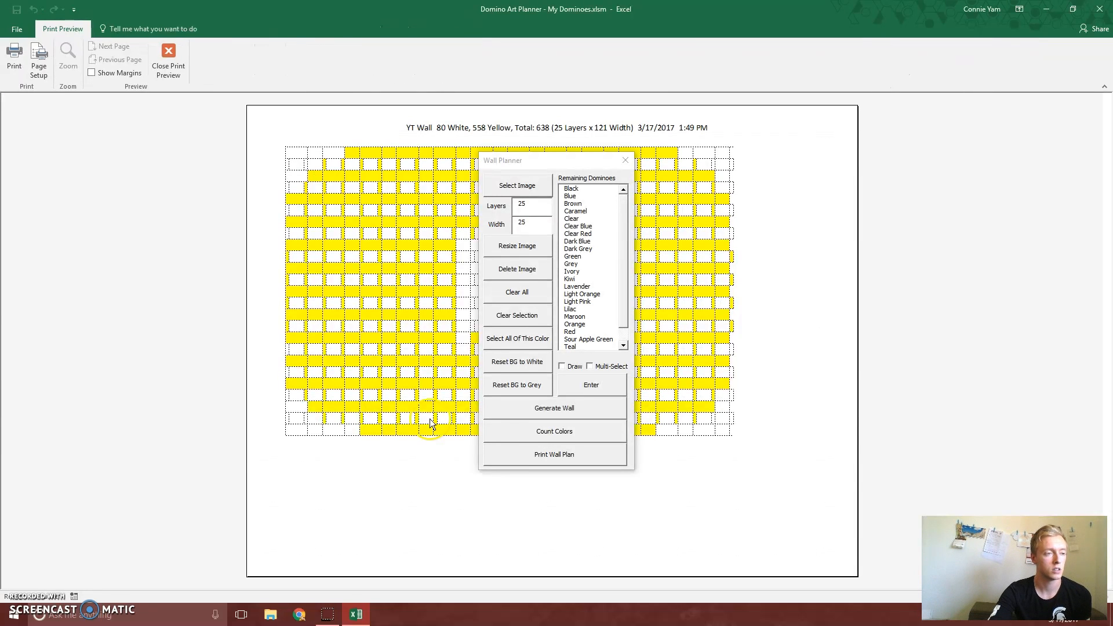
left_click(179, 55)
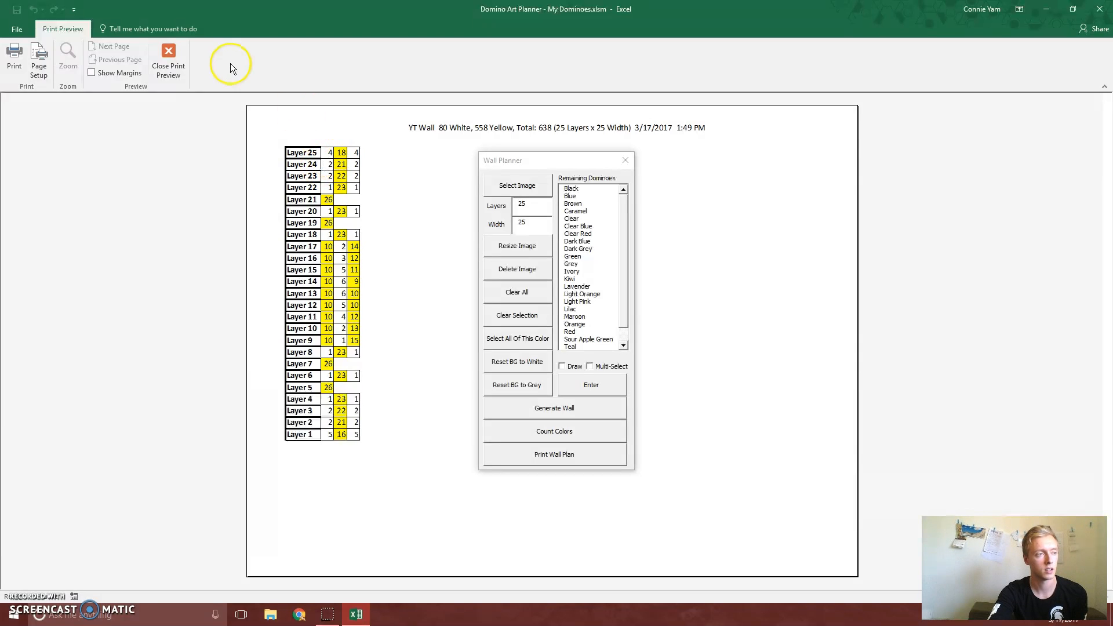
left_click(168, 61)
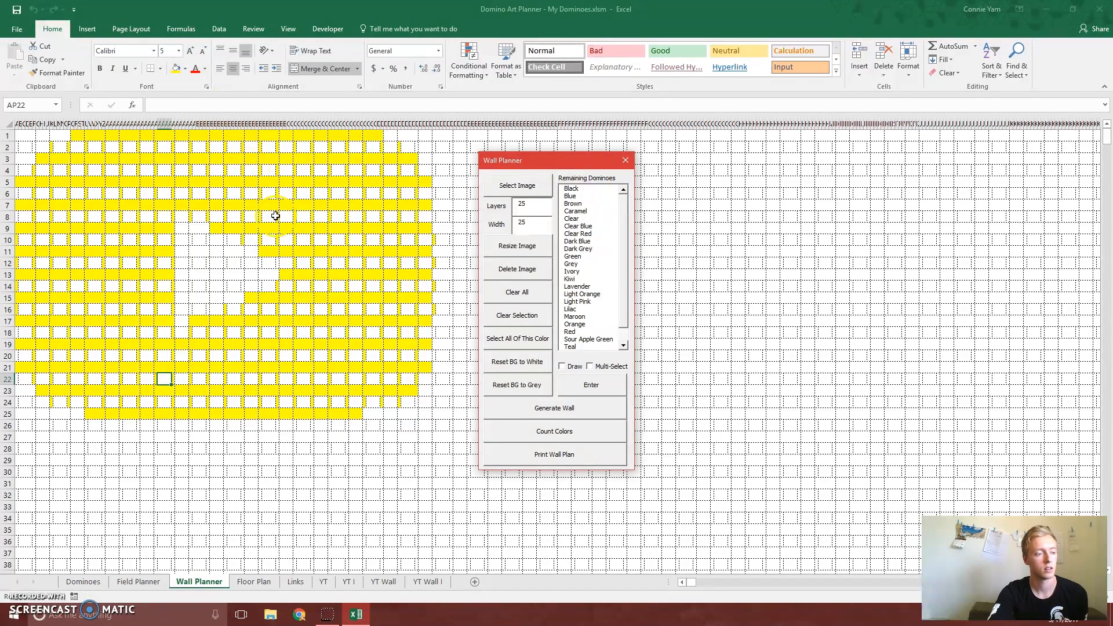
Review the new YT Wall plan sheet and the layer instructions on the YT Wall I sheet
left_click(383, 583)
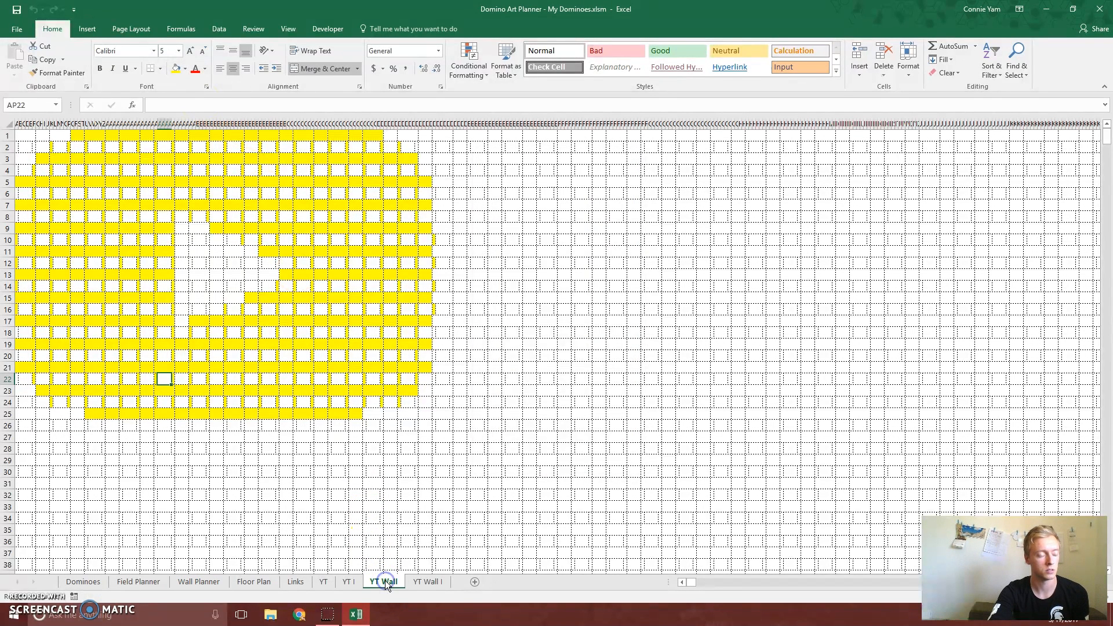
left_click(423, 582)
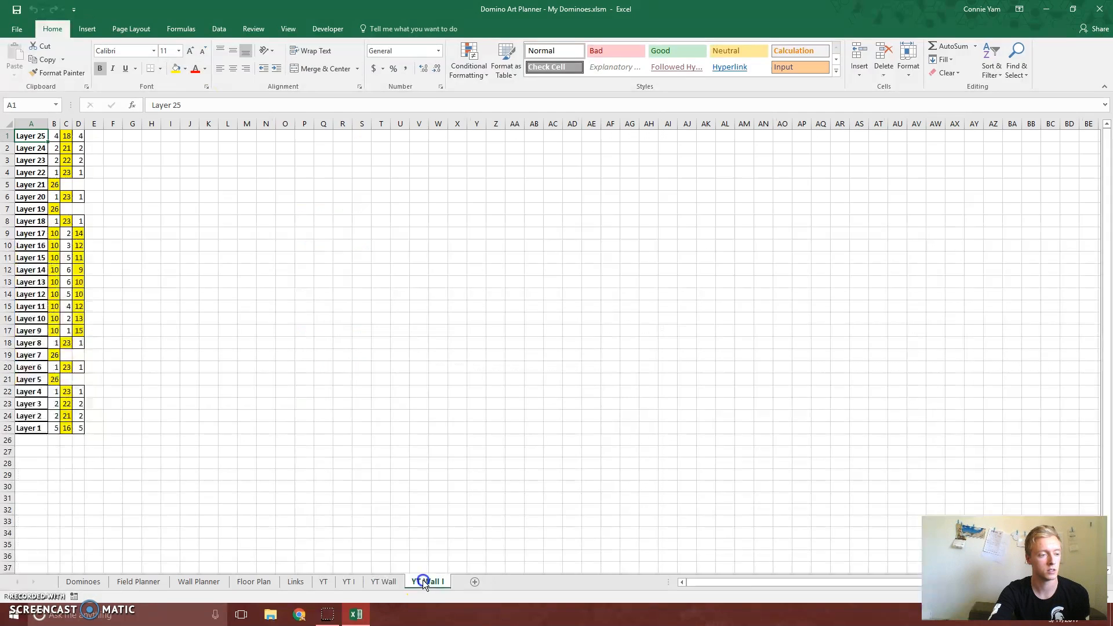
left_click(391, 581)
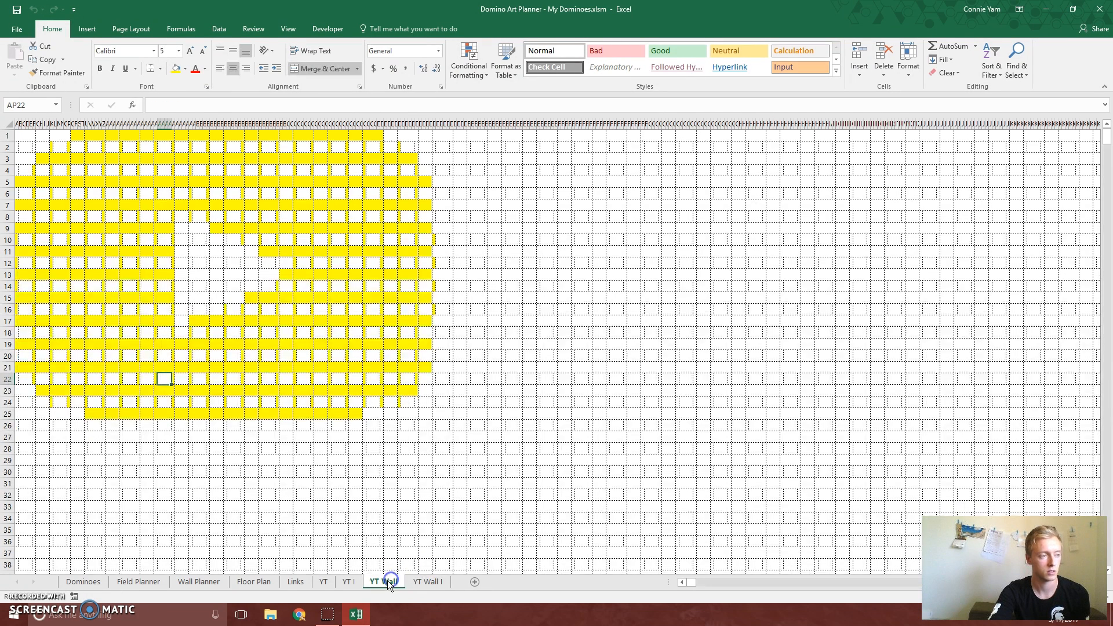